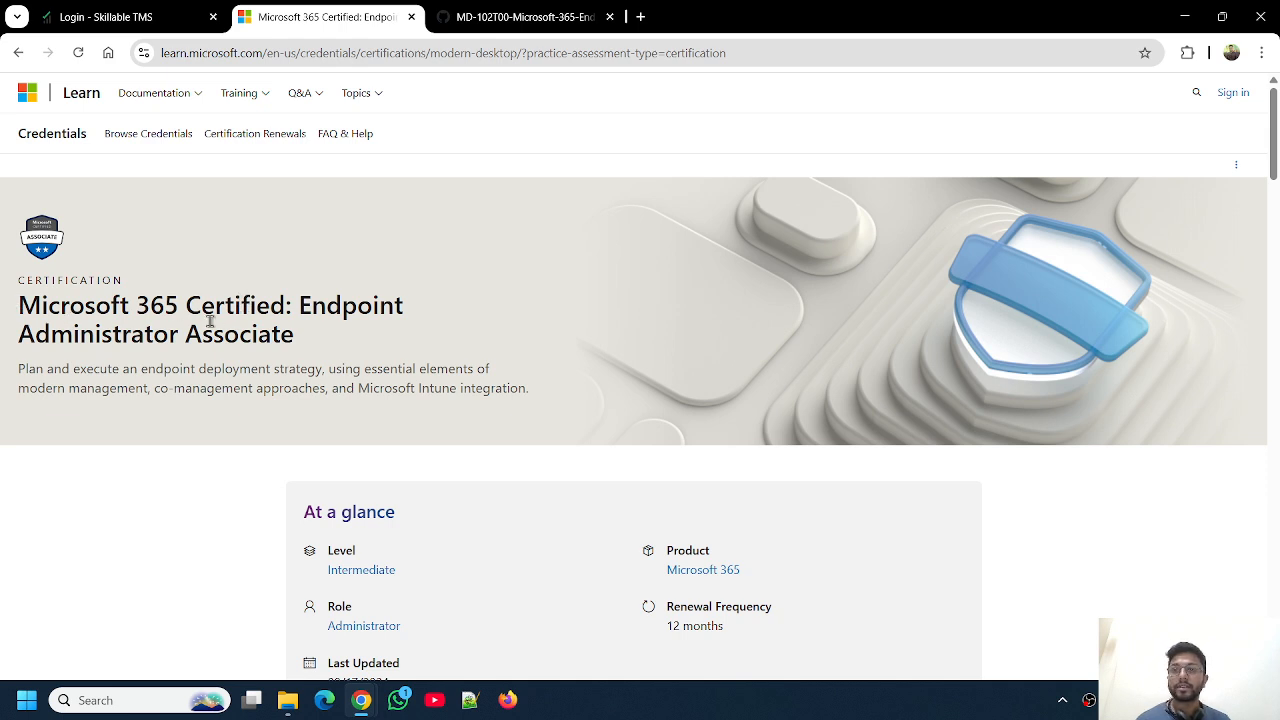
# Review the Microsoft 365 Certified: Endpoint Administrator Associate page from its title to the exam preparation section
pyautogui.moveTo(20, 306); pyautogui.dragTo(294, 340)
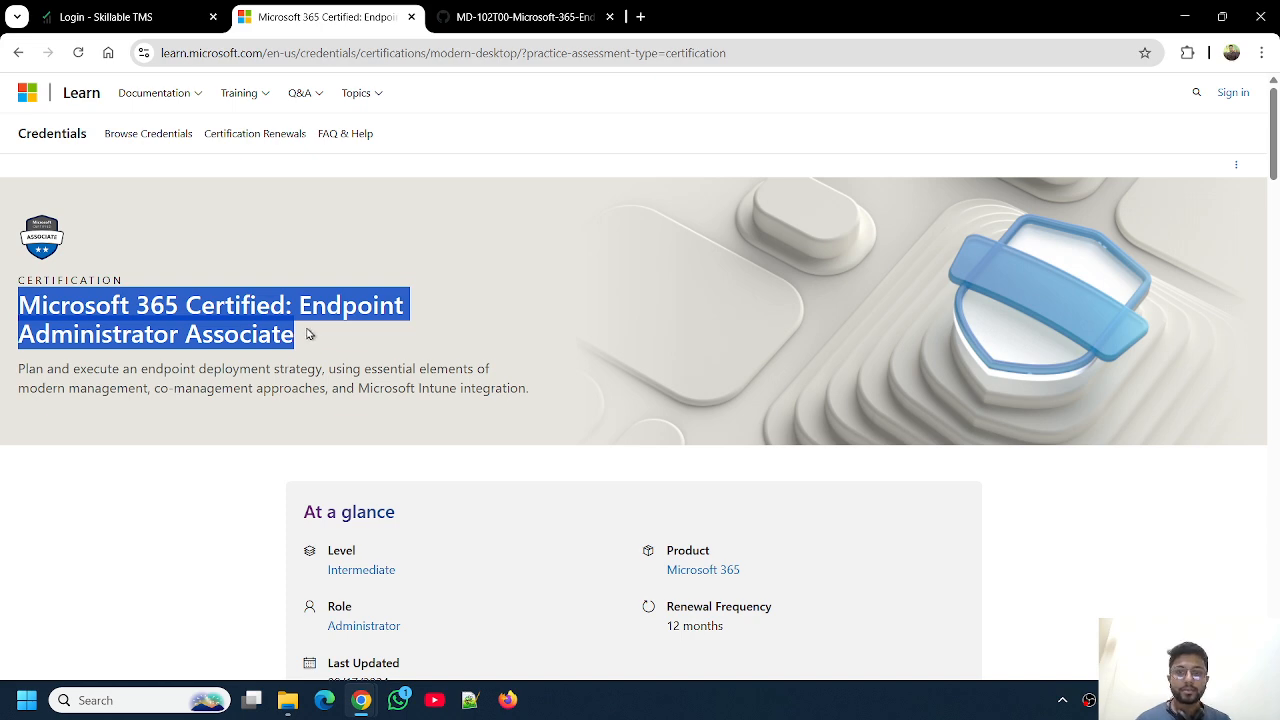
pyautogui.scroll(-3, 460, 388)
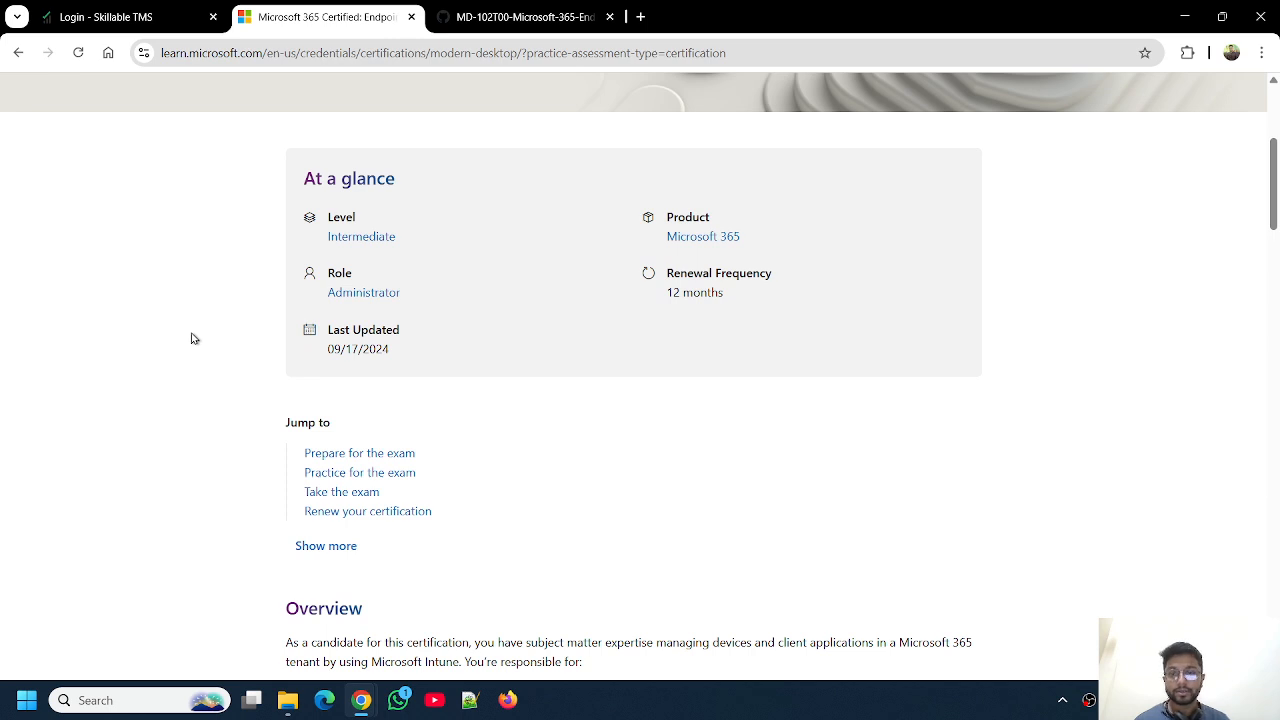
pyautogui.scroll(-3, 222, 394)
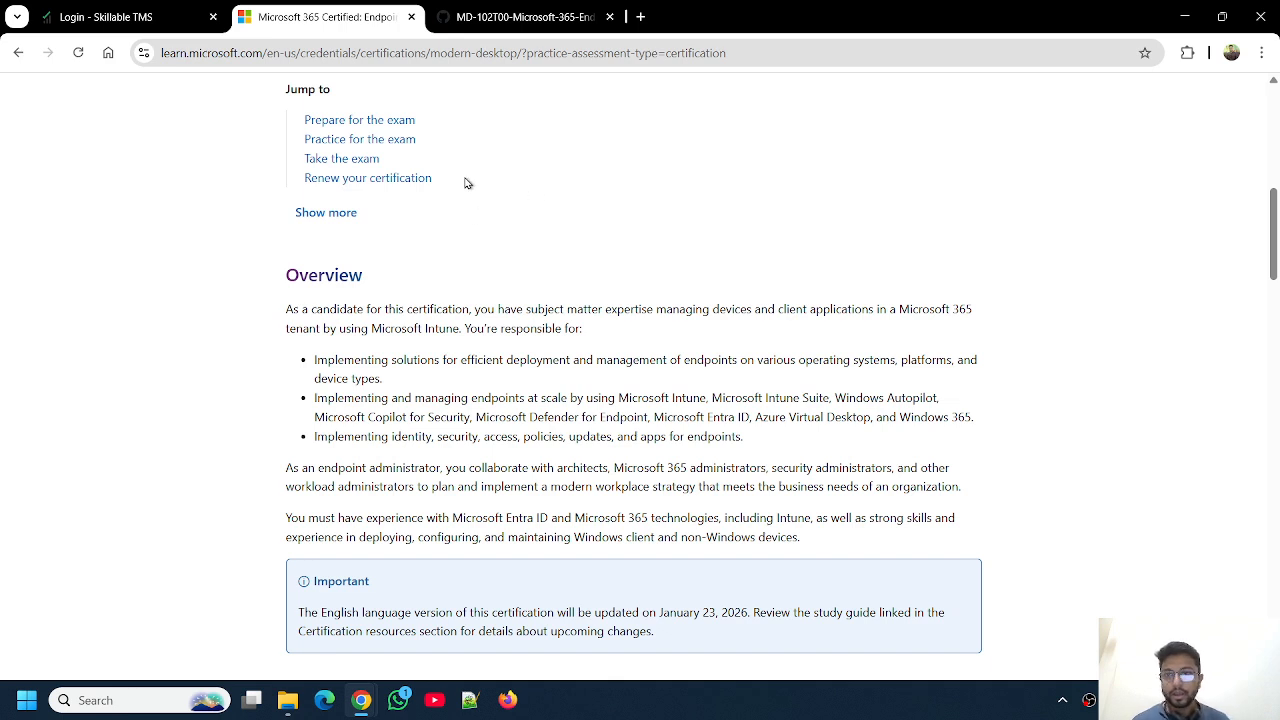
pyautogui.scroll(-3, 465, 243)
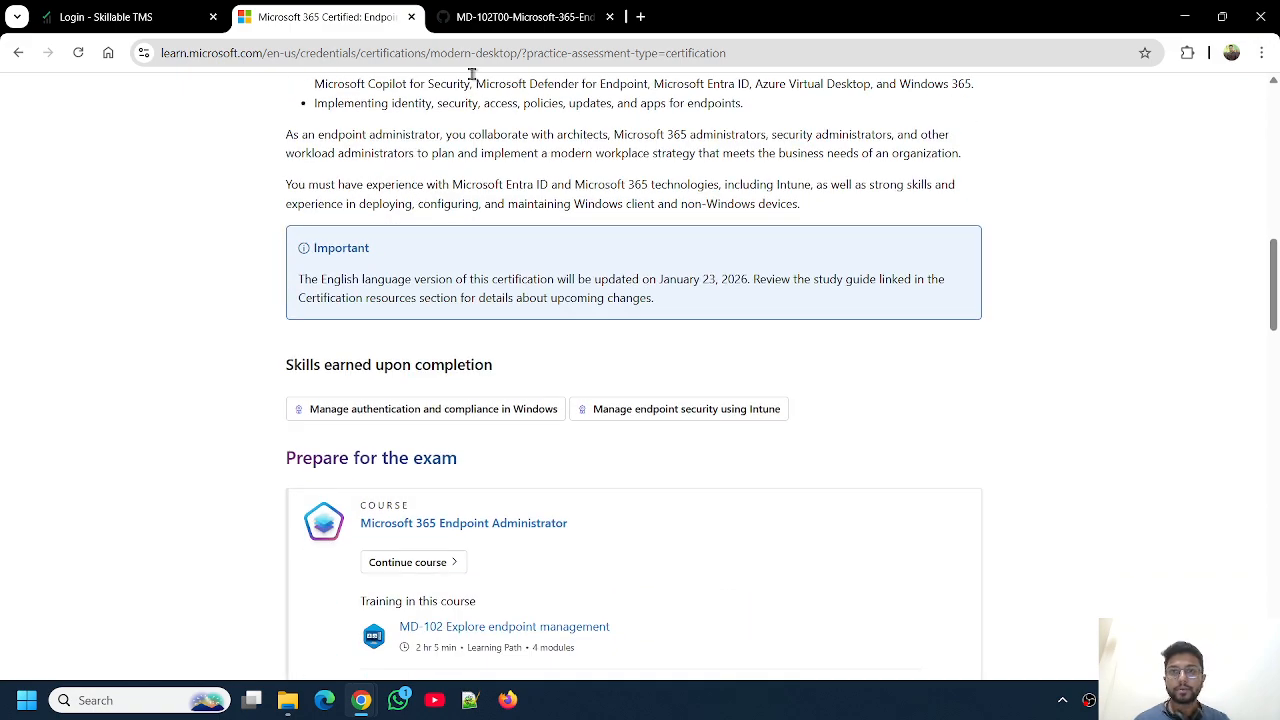
# Go to the MD-102T00 GitHub repository page and look through its list of lab instruction files
pyautogui.click(486, 22)
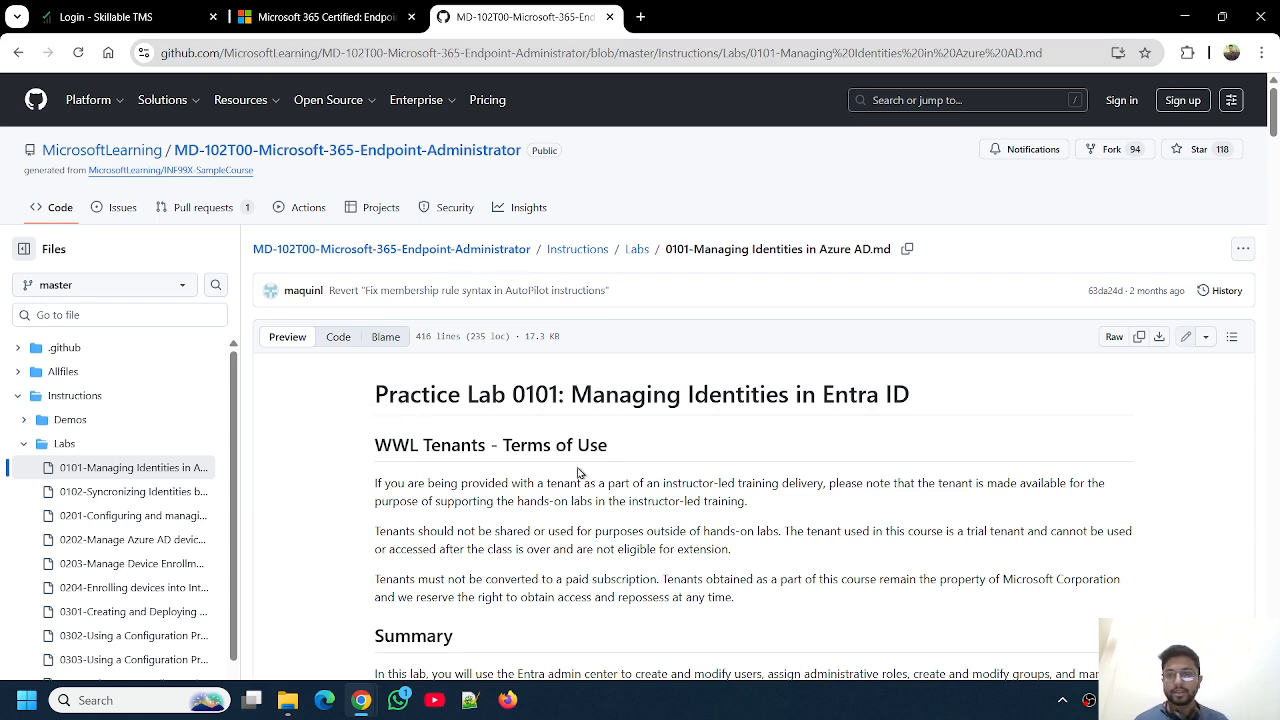
pyautogui.scroll(-3, 151, 452)
pyautogui.scroll(-3, 272, 435)
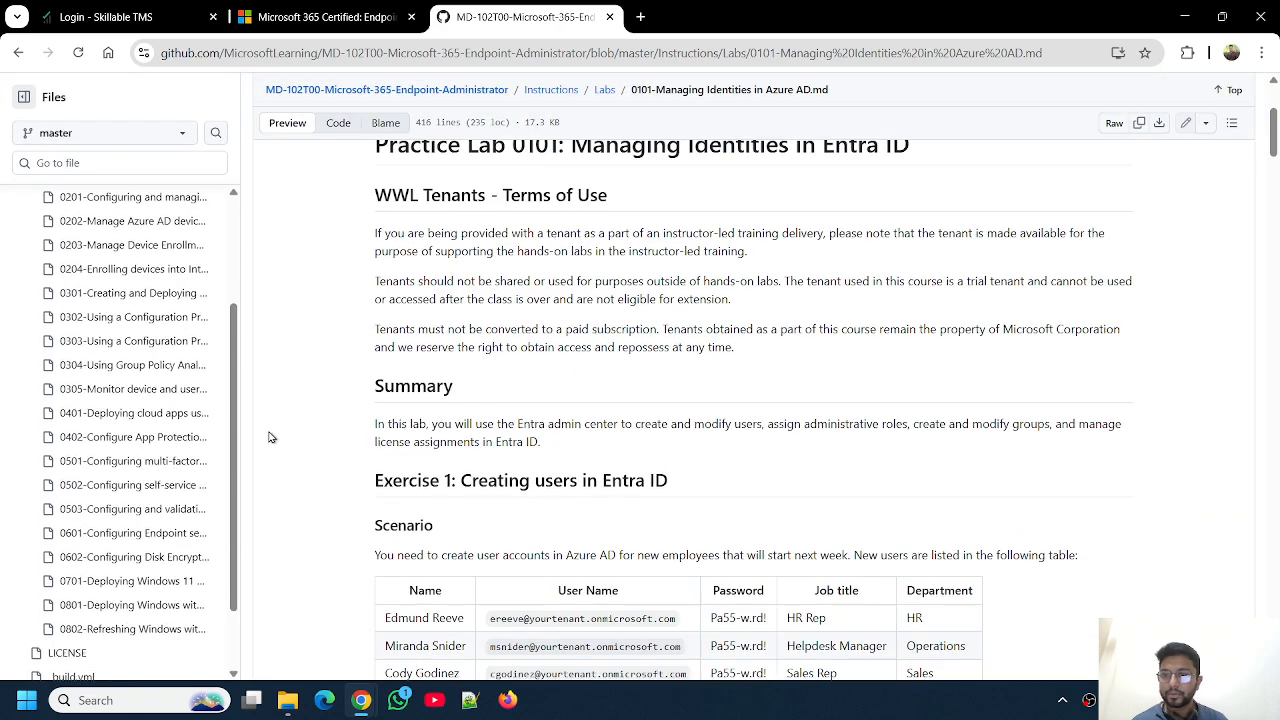
pyautogui.moveTo(238, 408); pyautogui.dragTo(239, 483)
pyautogui.moveTo(239, 530); pyautogui.dragTo(240, 291)
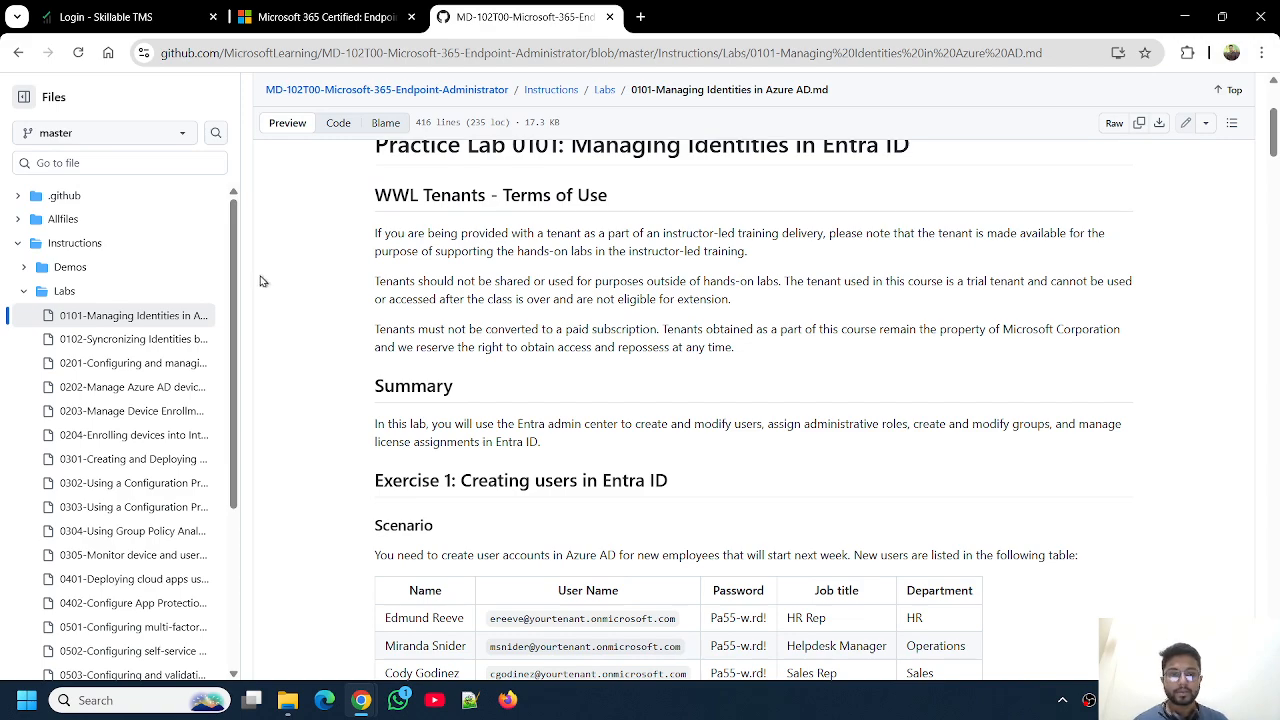
pyautogui.scroll(1, 380, 288)
pyautogui.scroll(3, 380, 288)
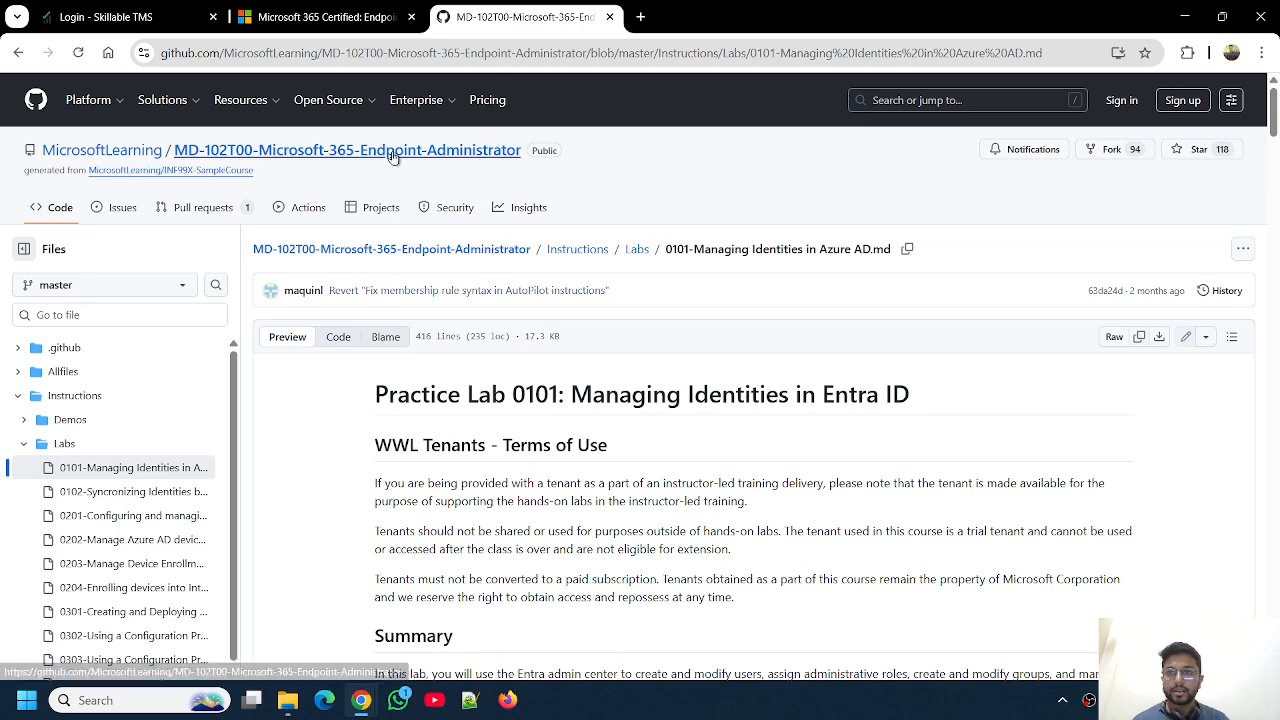
# Glance at the Microsoft 365 Endpoint Administrator lab window and return to the GitHub page
pyautogui.moveTo(362, 705)
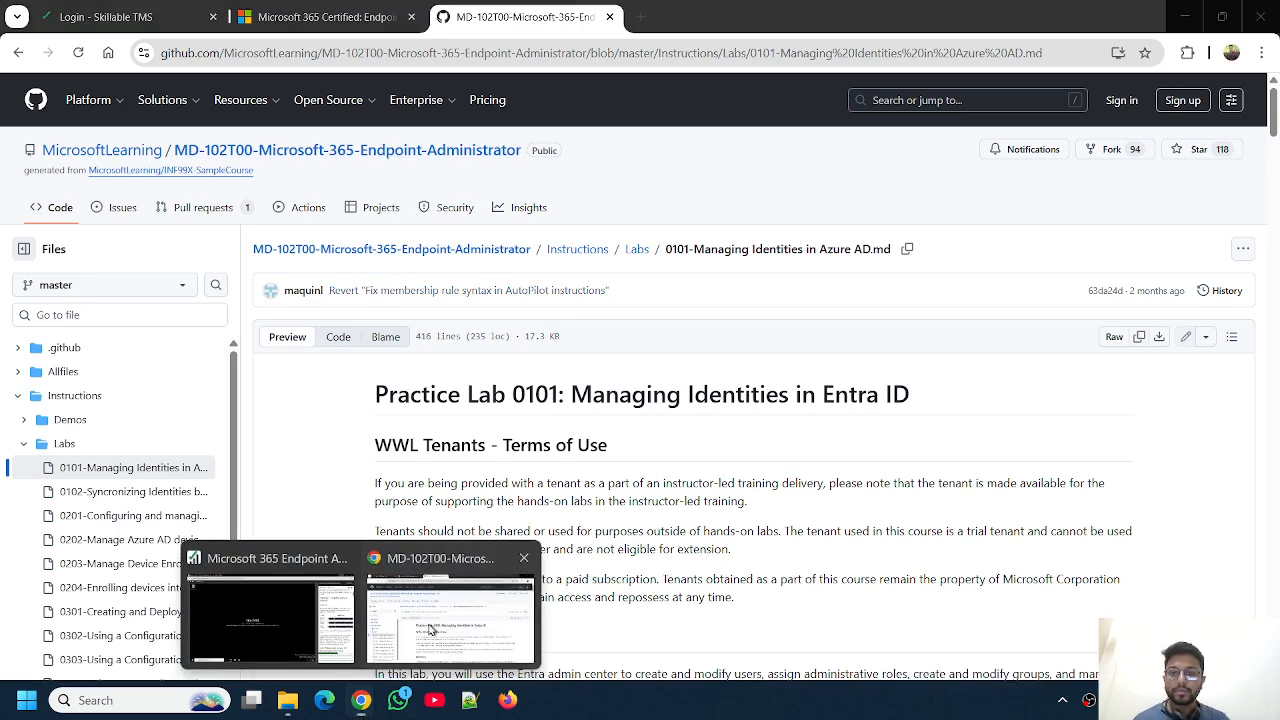
pyautogui.click(268, 620)
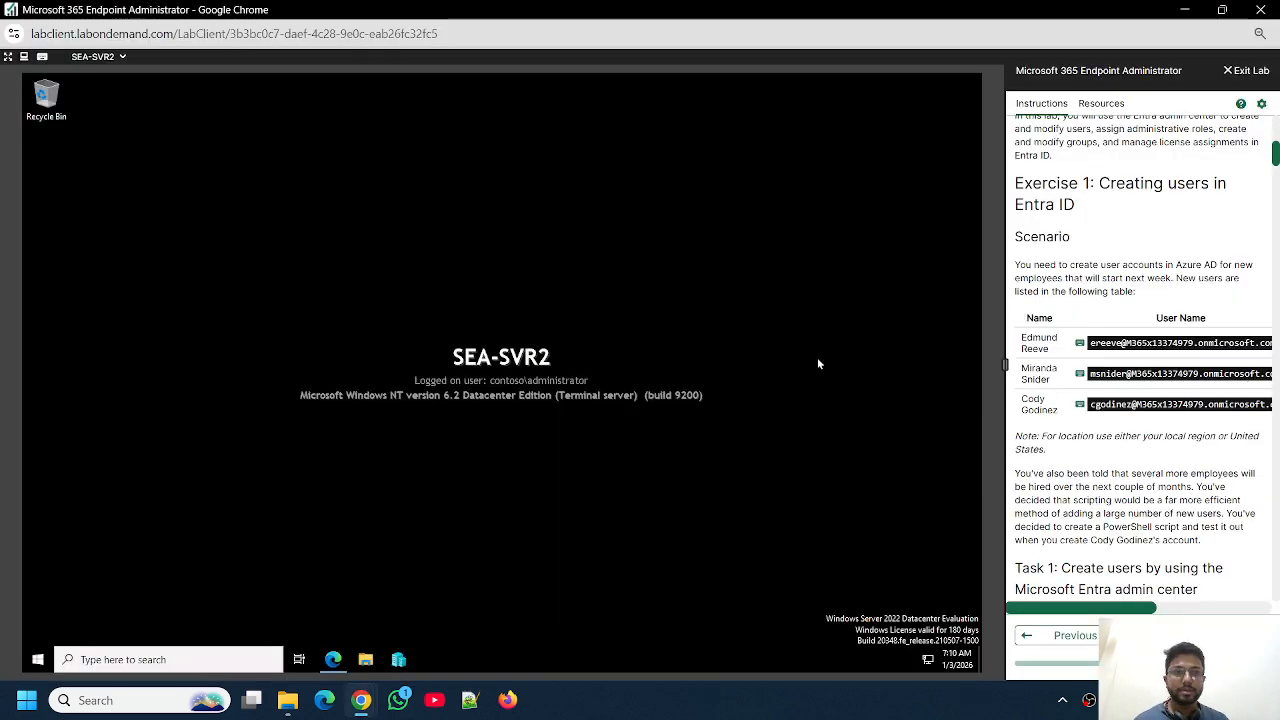
pyautogui.click(1184, 9)
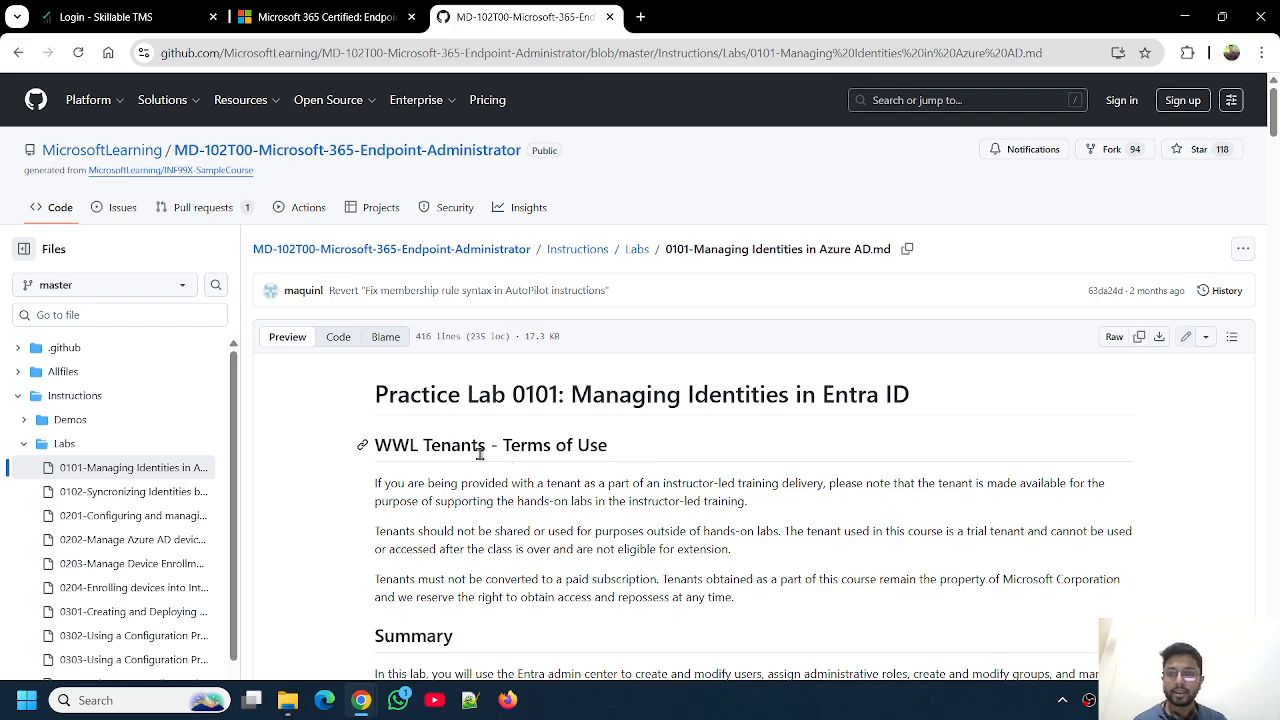
# Read the summary, scenario and first task of Practice Lab 0101: Managing Identities in Entra ID on GitHub
pyautogui.scroll(-3, 480, 453)
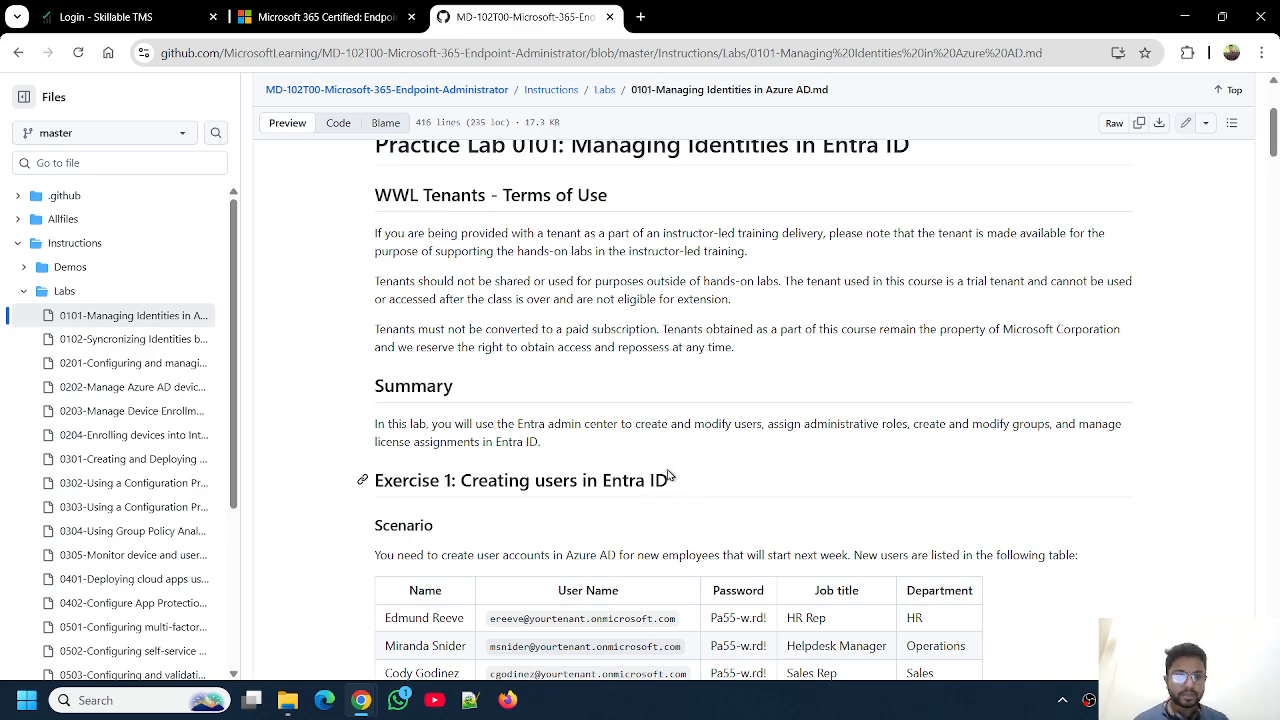
pyautogui.scroll(-3, 673, 476)
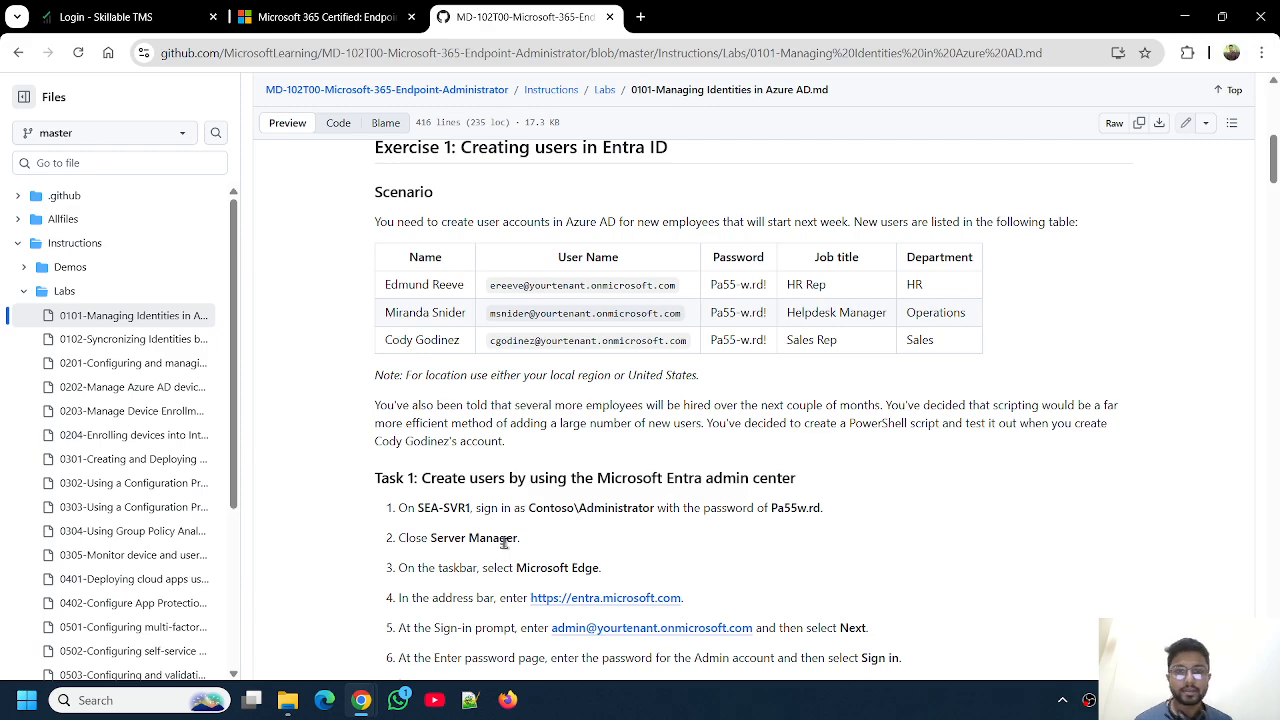
pyautogui.scroll(3, 460, 412)
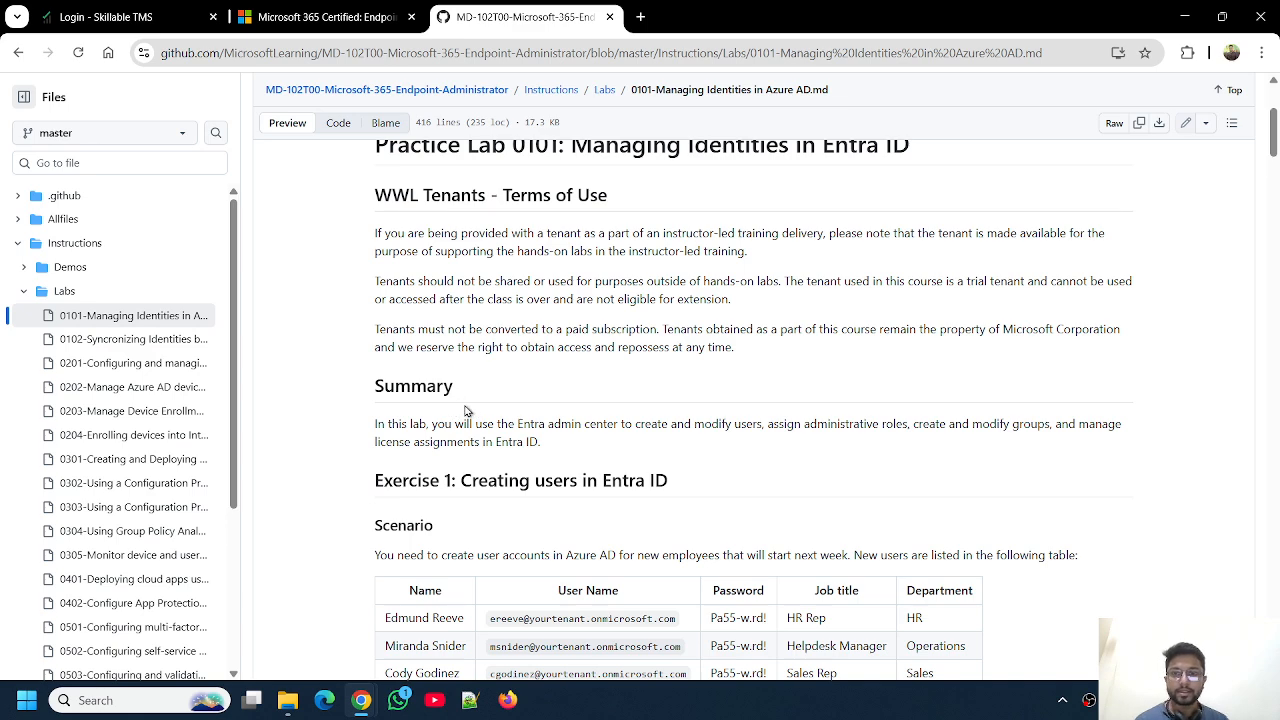
pyautogui.scroll(1, 475, 420)
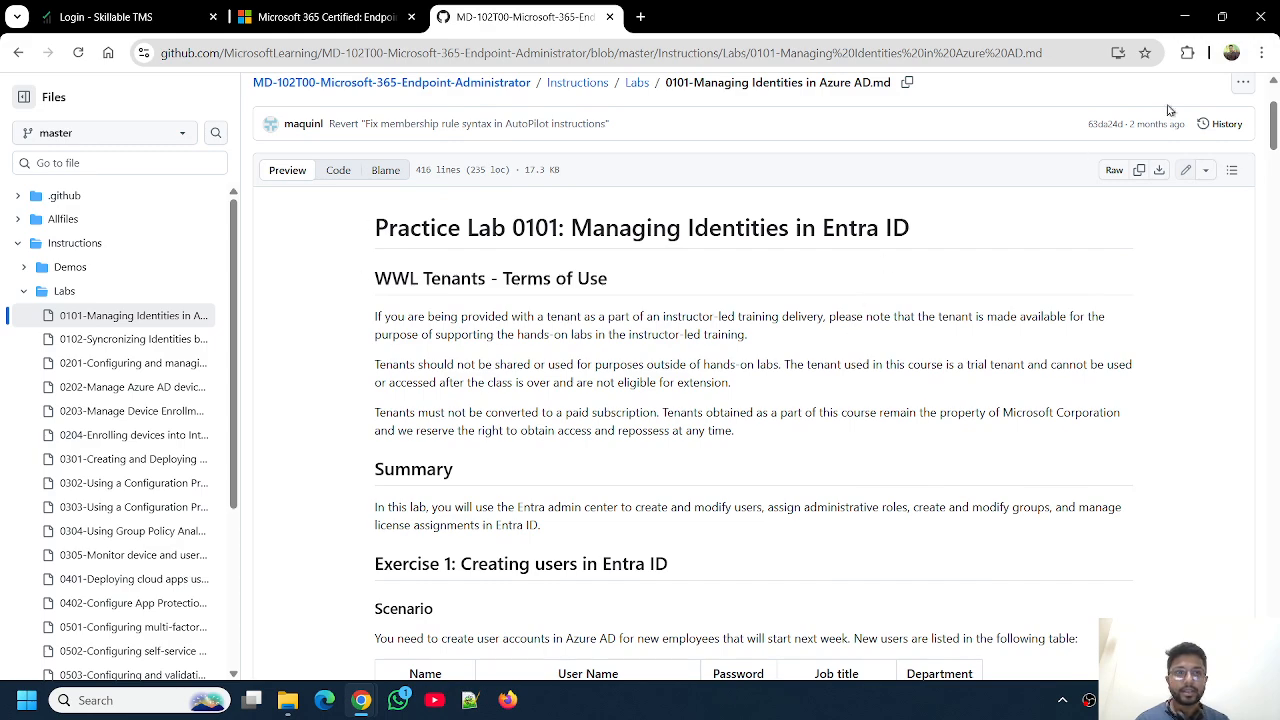
# Switch to the Microsoft 365 Endpoint Administrator lab window and read its Practice Lab 0101 instructions up to Task 1
pyautogui.click(1181, 12)
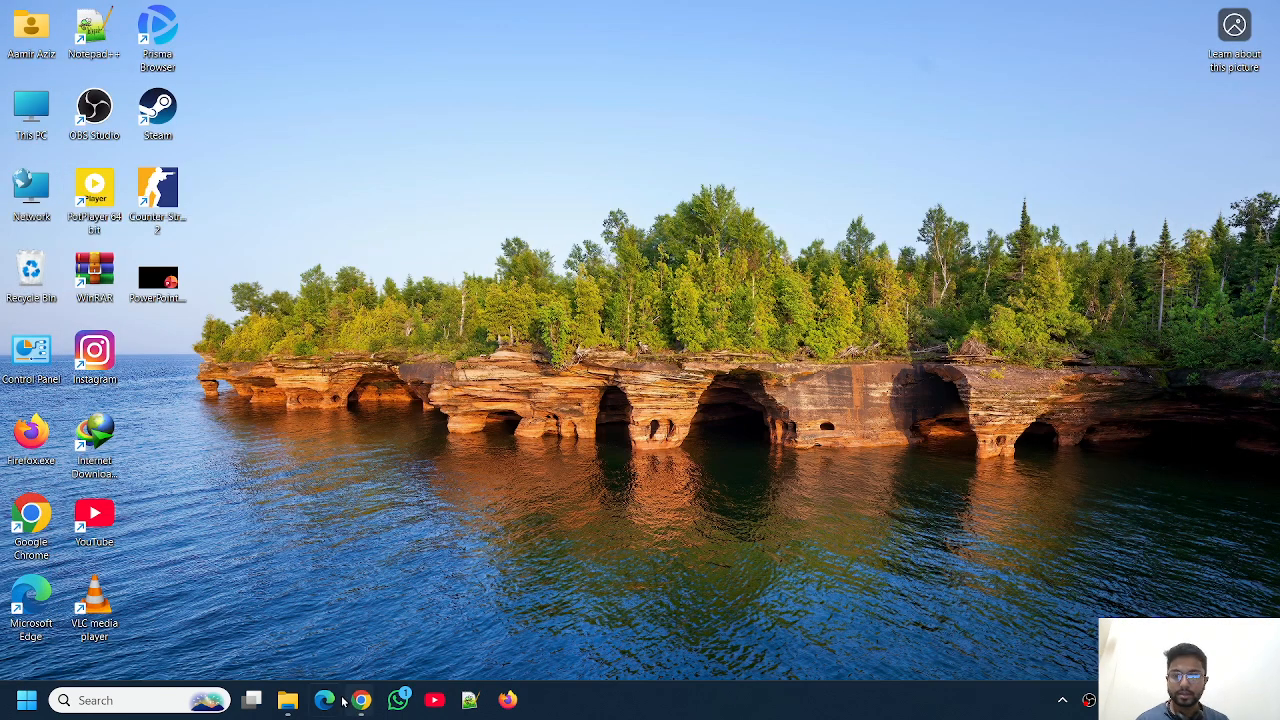
pyautogui.moveTo(361, 700)
pyautogui.click(281, 621)
pyautogui.scroll(5, 1130, 220)
pyautogui.scroll(-2, 1106, 337)
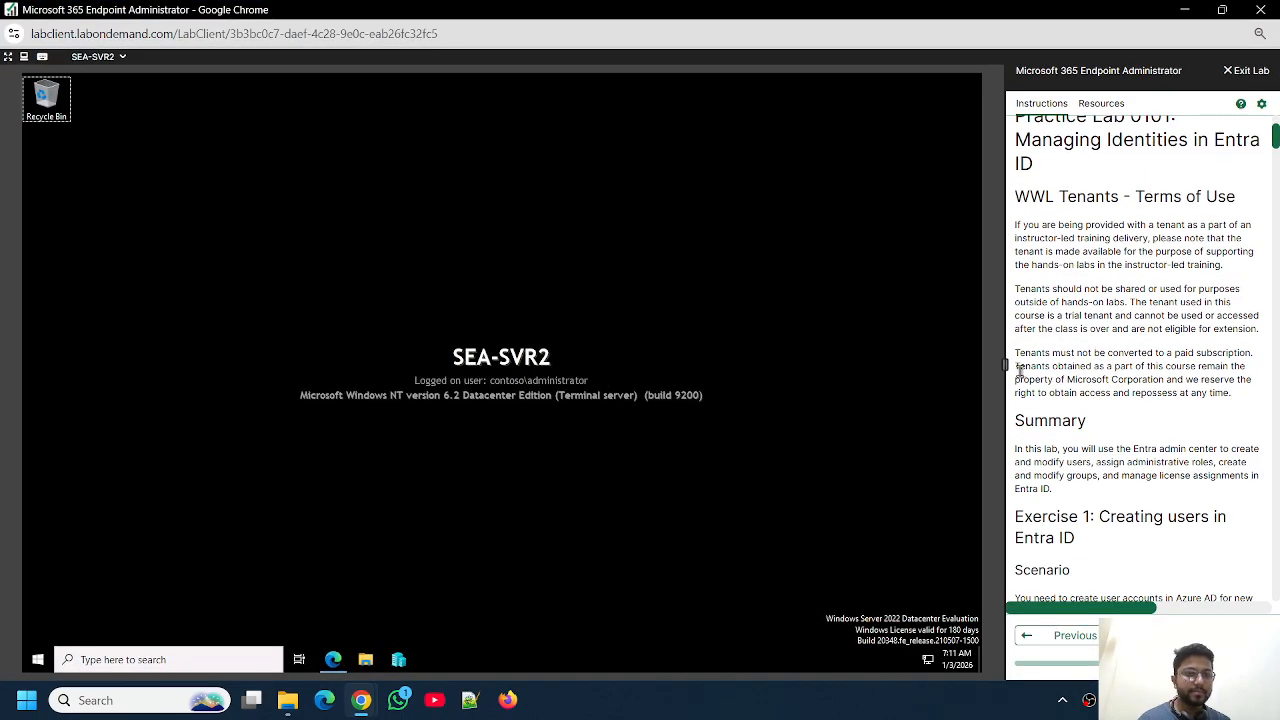
pyautogui.scroll(-3, 1045, 352)
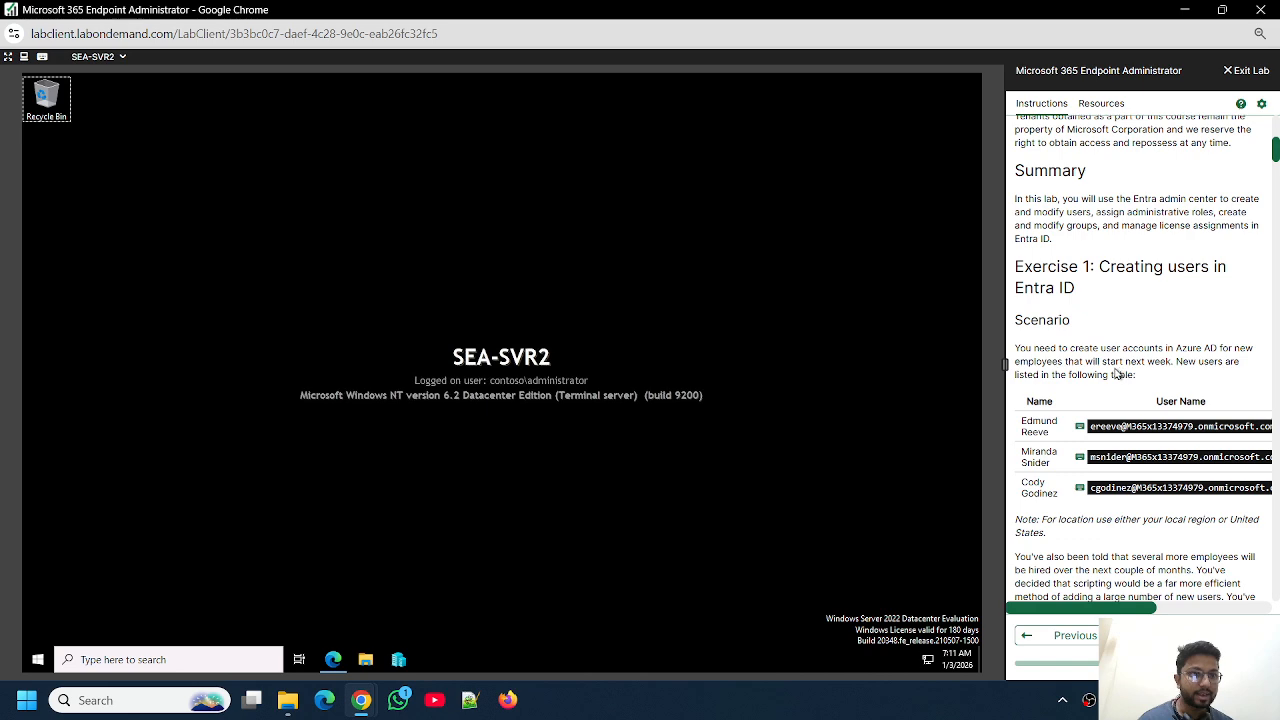
pyautogui.scroll(-3, 1072, 408)
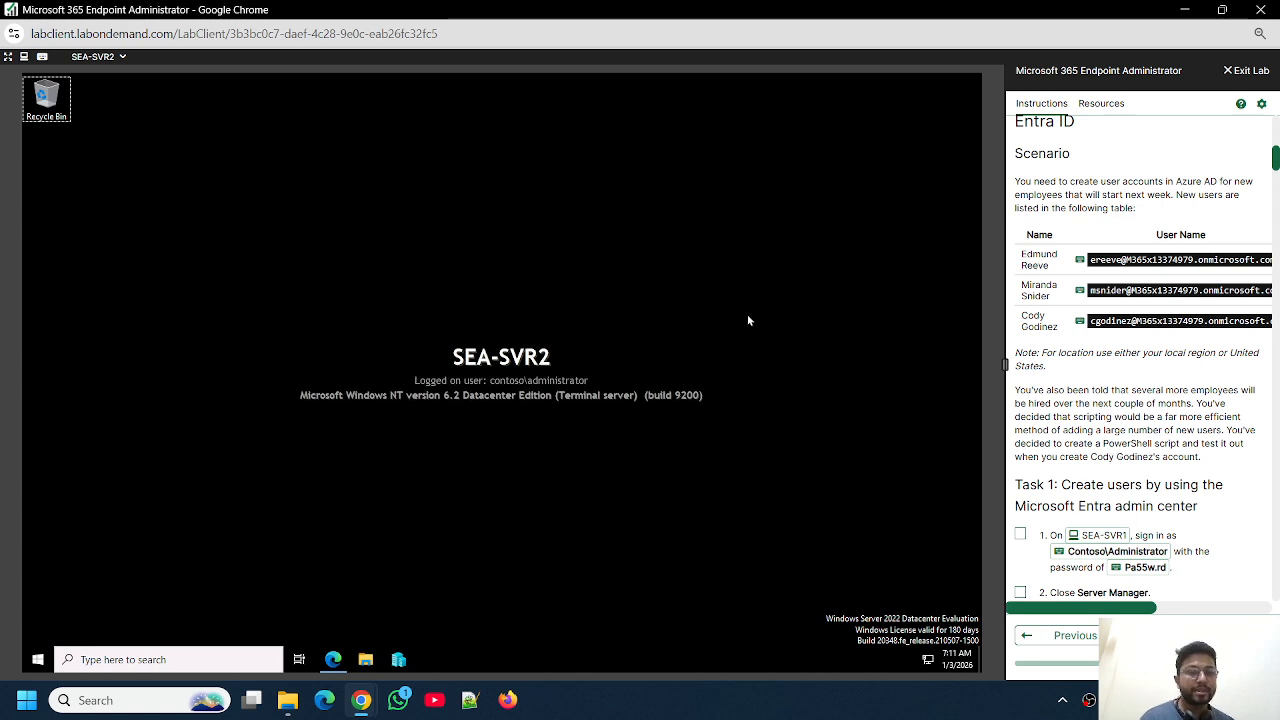
# Switch the active lab virtual machine to SEA-SVR1
pyautogui.click(102, 58)
pyautogui.click(100, 58)
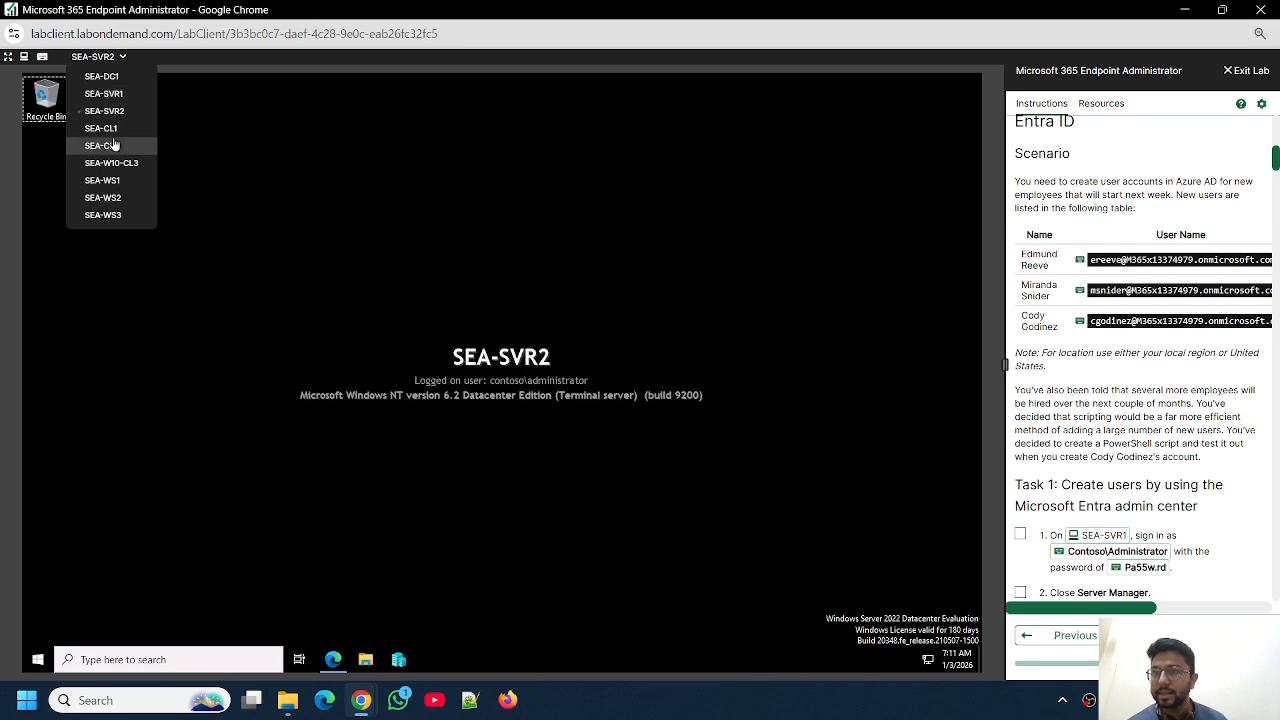
pyautogui.click(103, 93)
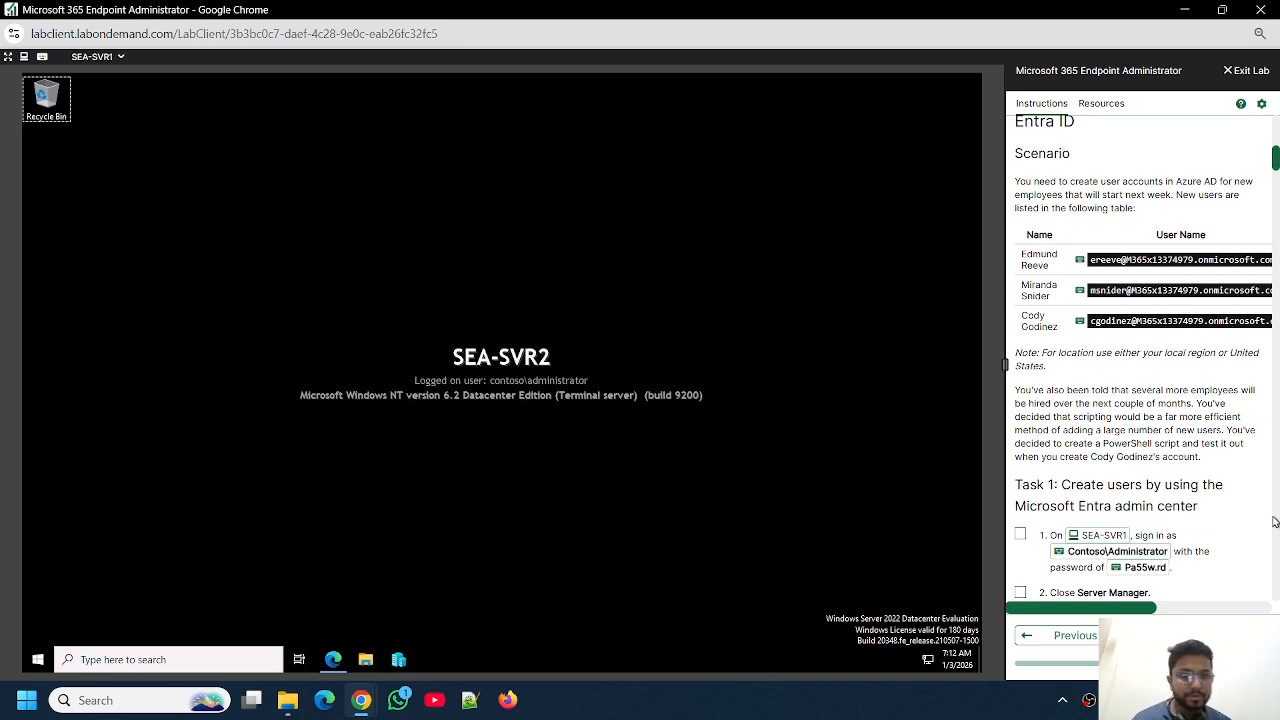
# Sign in to SEA-SVR1 as Contoso\Administrator with the account password supplied in the lab instructions
pyautogui.scroll(-3, 1127, 457)
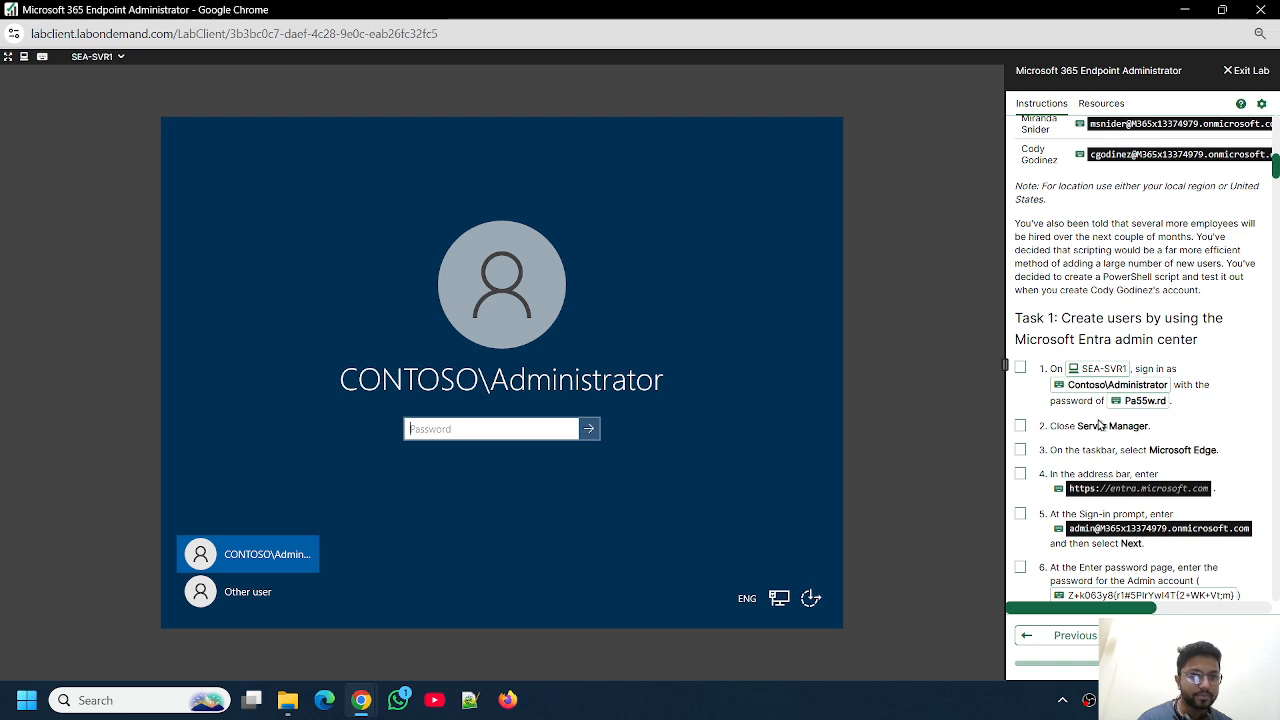
pyautogui.click(1130, 401)
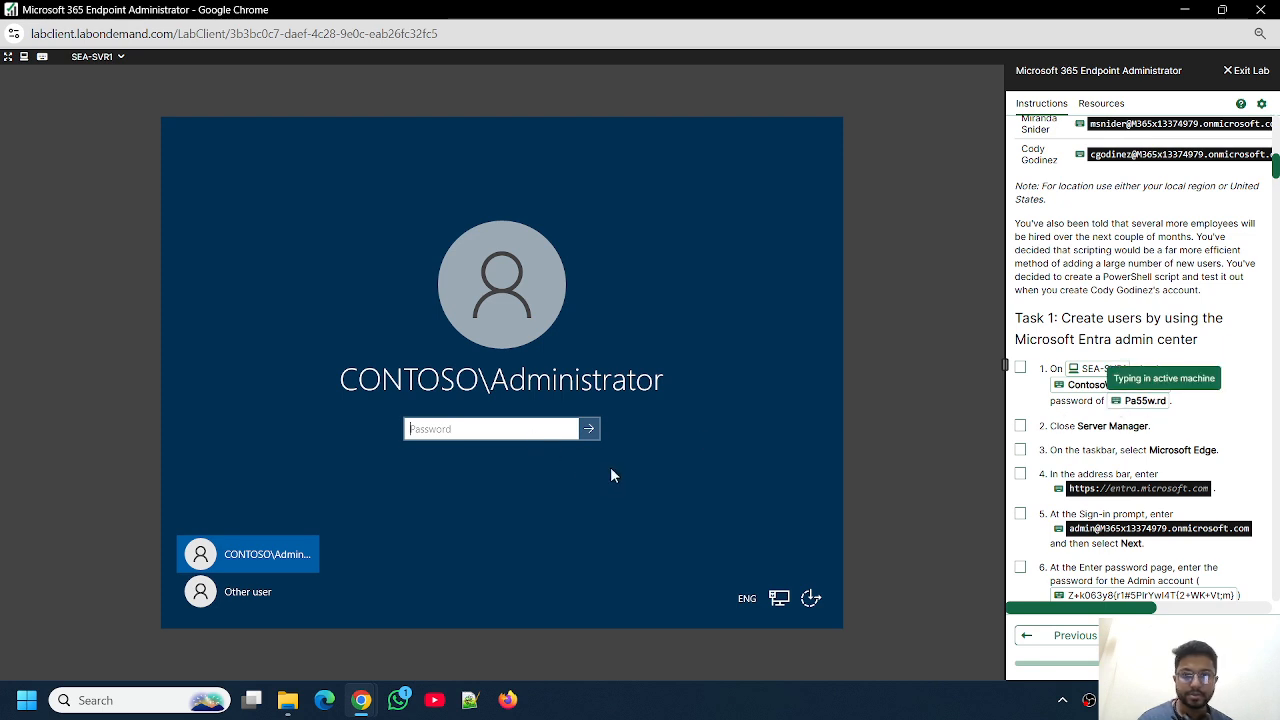
pyautogui.click(591, 429)
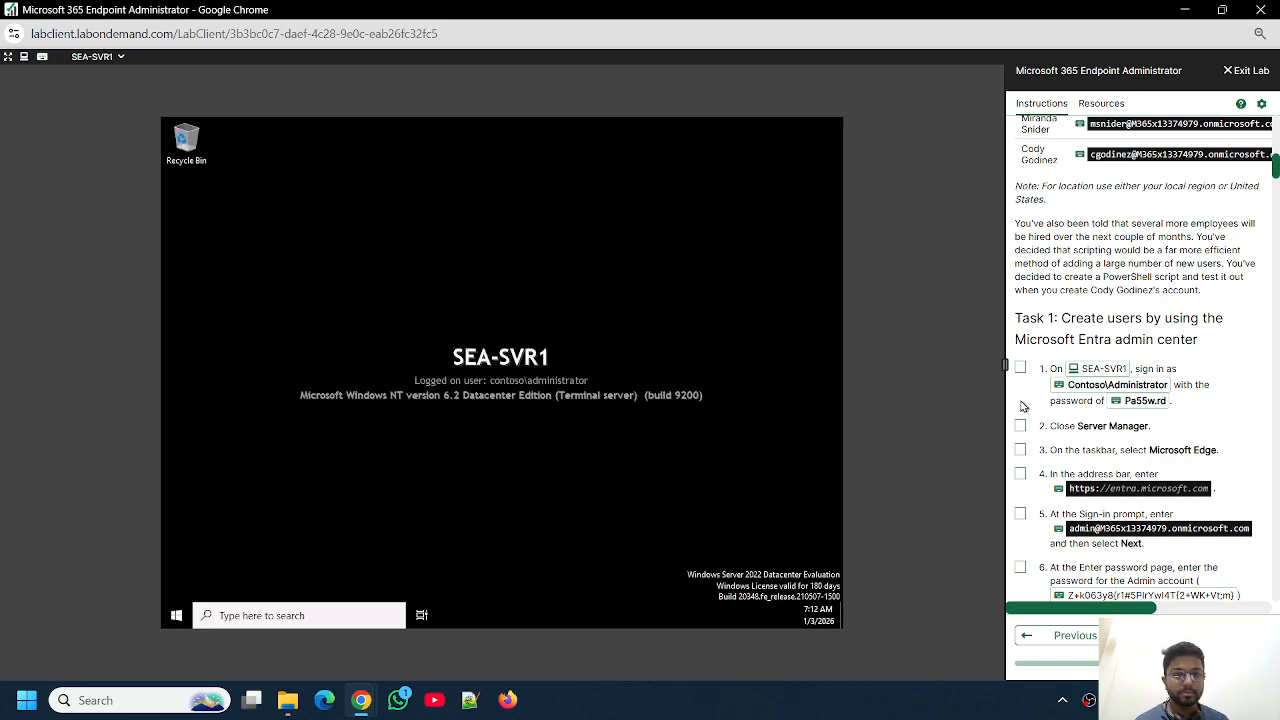
pyautogui.click(1260, 33)
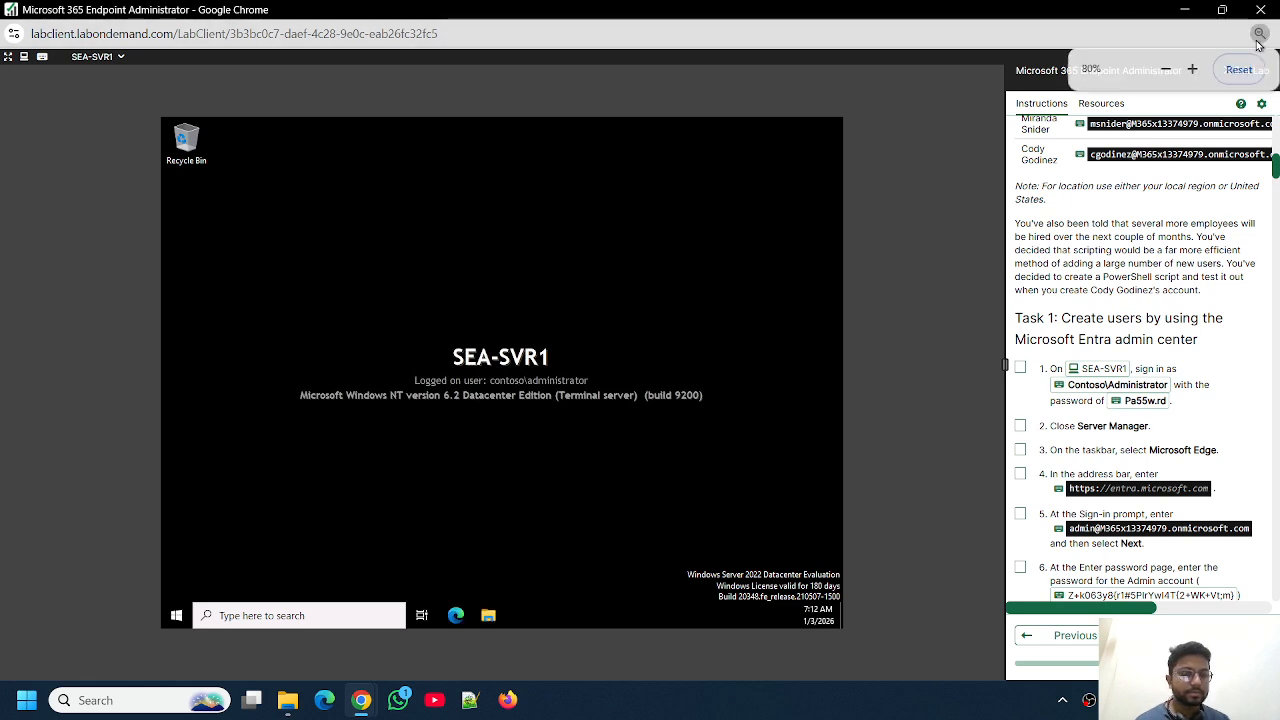
pyautogui.click(1193, 69)
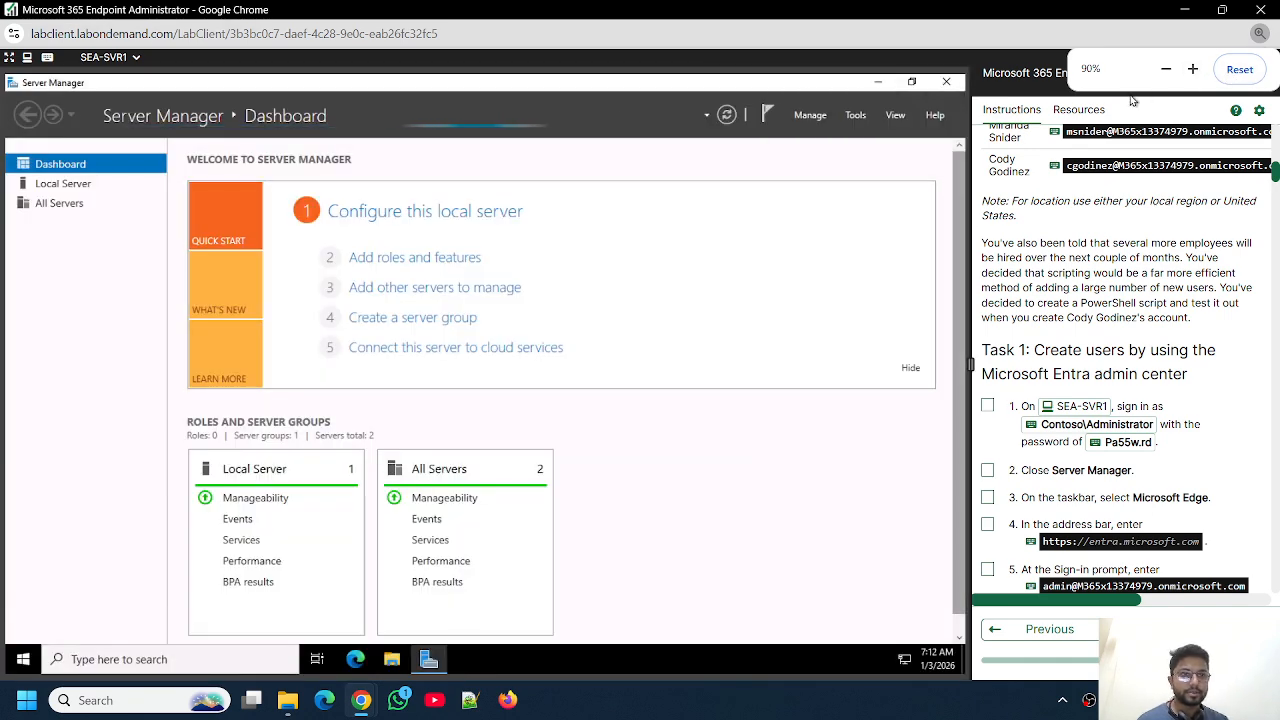
pyautogui.click(1166, 69)
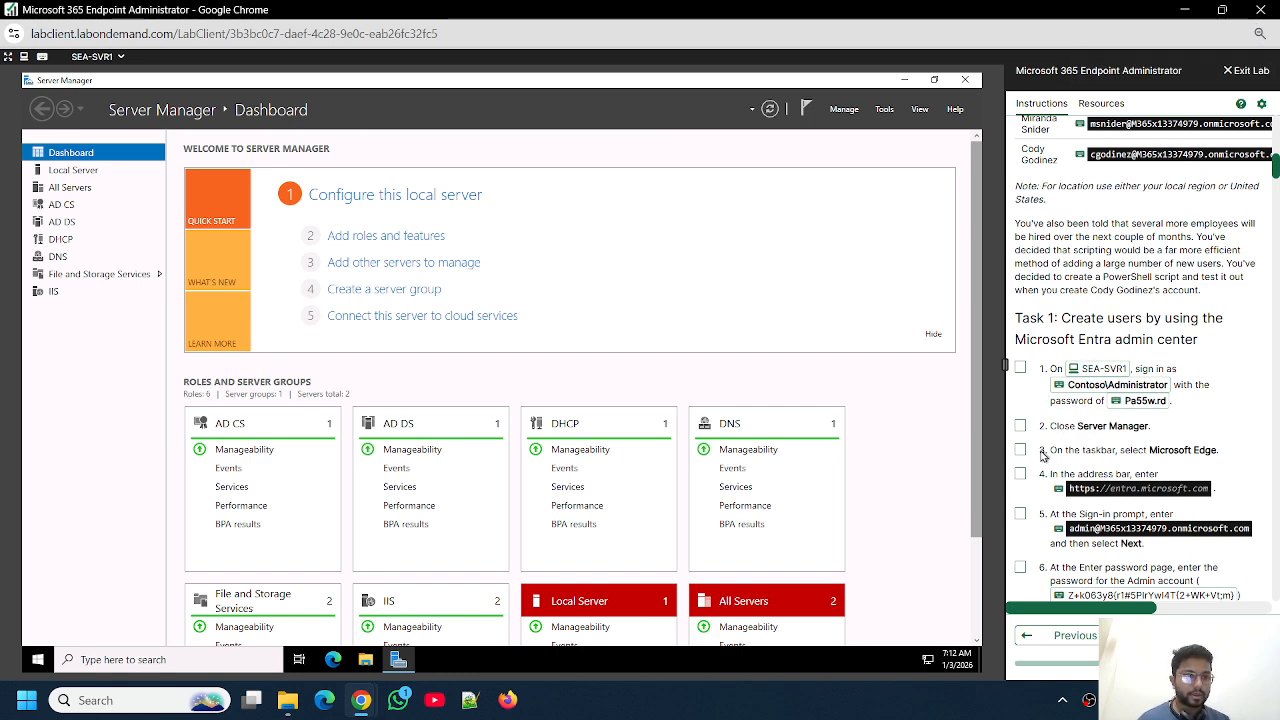
# Close Server Manager on SEA-SVR1
pyautogui.rightClick(409, 664)
pyautogui.click(379, 631)
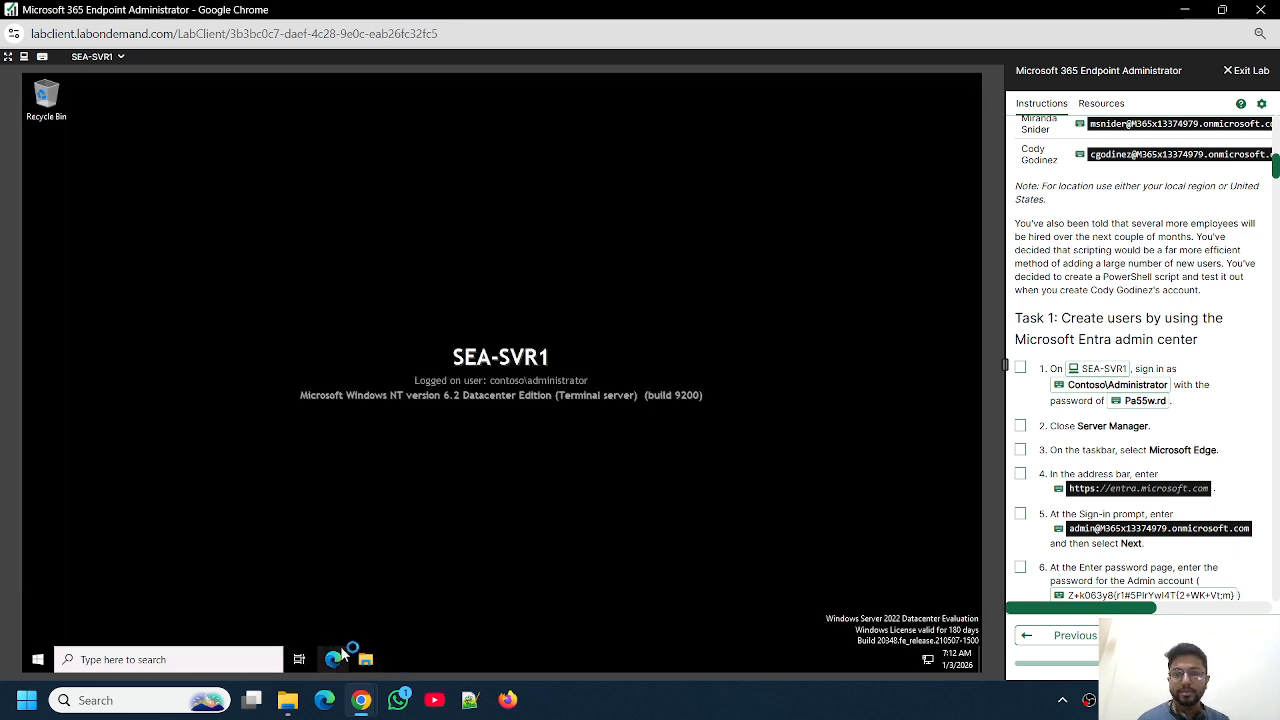
pyautogui.click(333, 660)
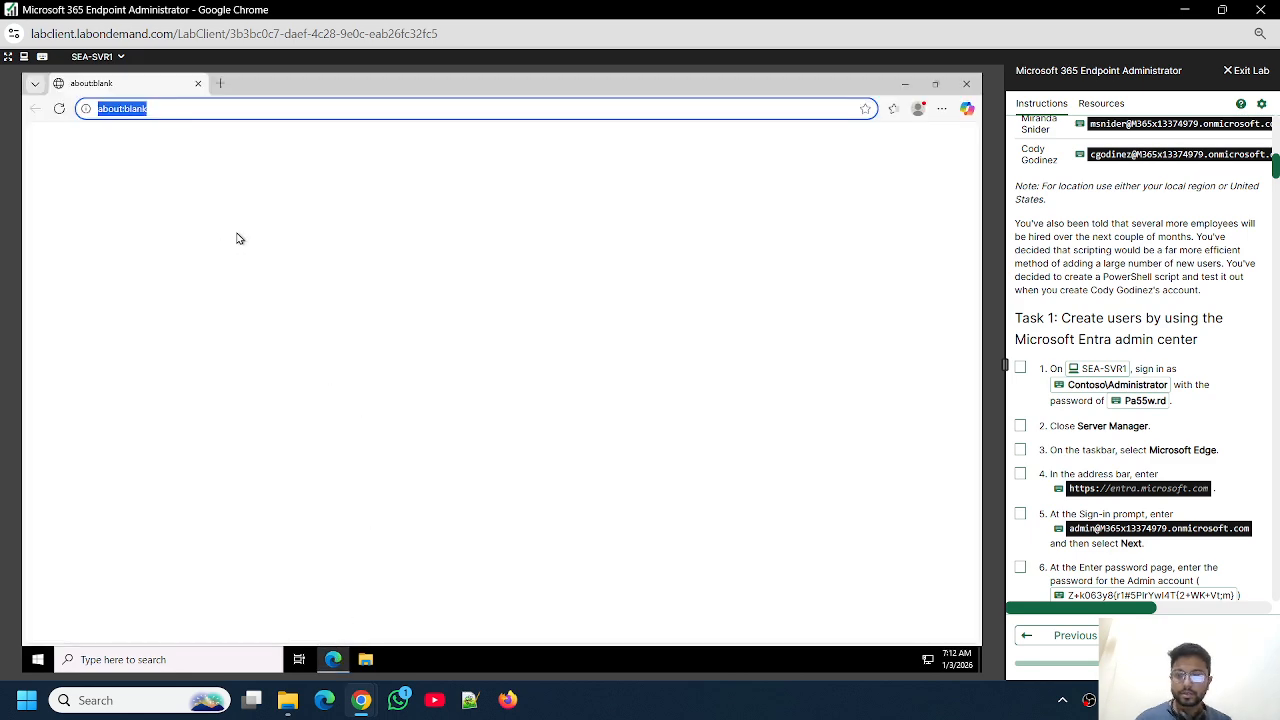
pyautogui.scroll(-1, 1150, 357)
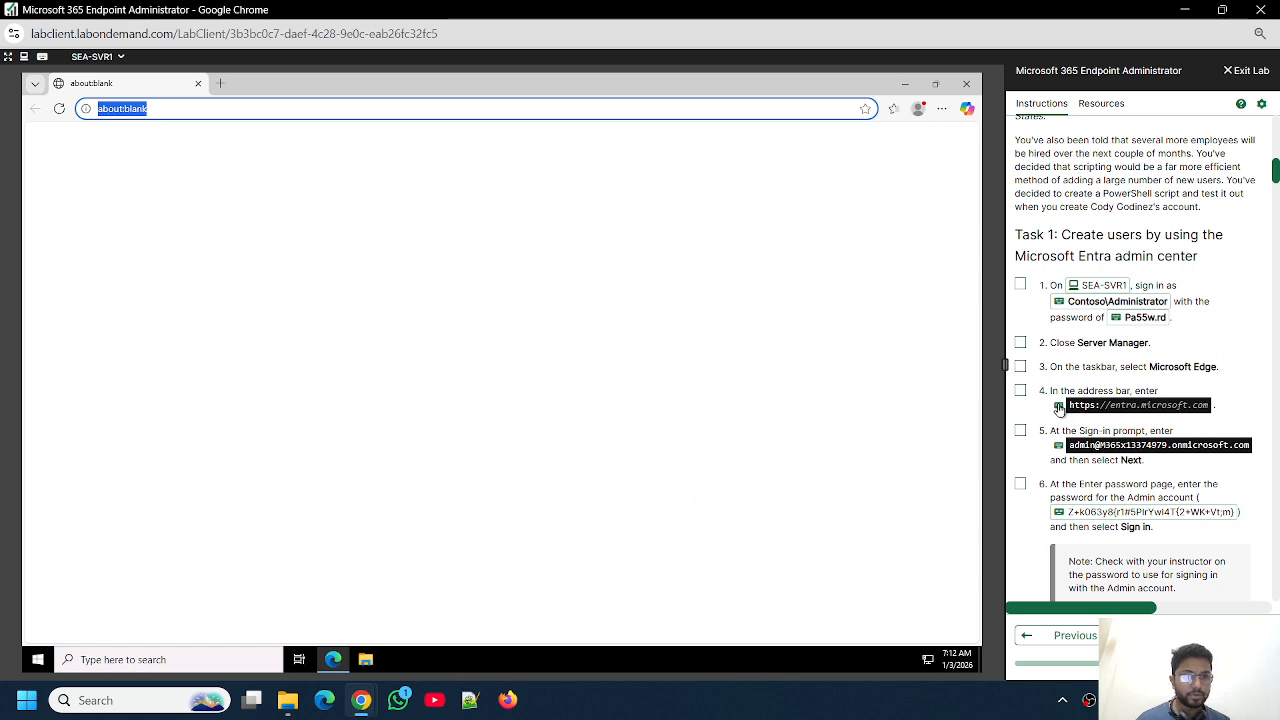
pyautogui.click(1058, 405)
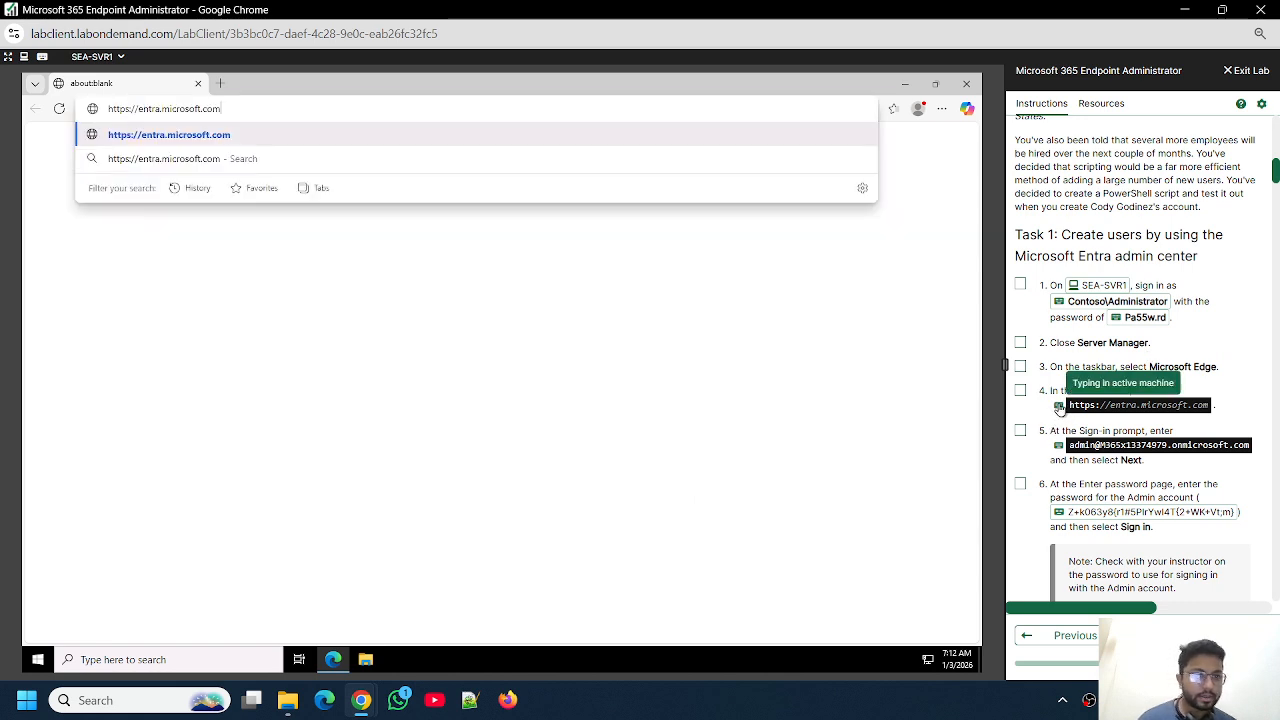
pyautogui.press('Return')
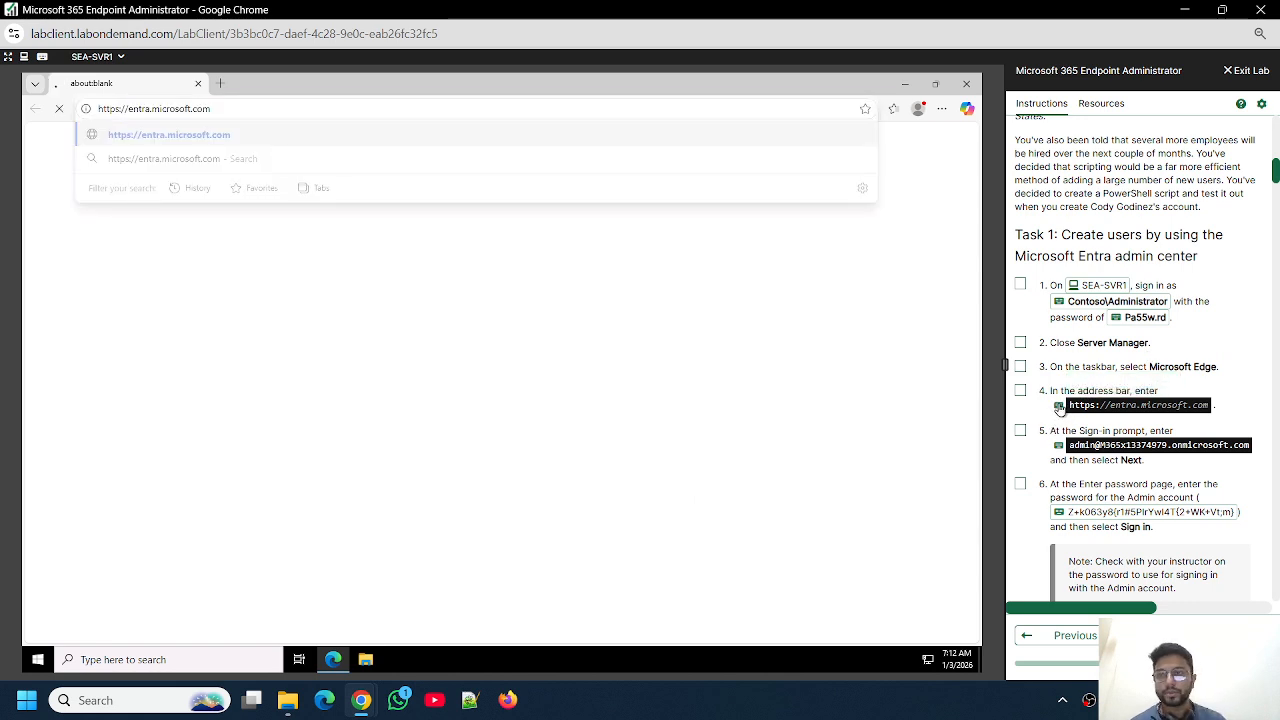
# Sign in to the Microsoft Entra admin center with the tenant administrator's username and password, and return to the lab instructions
pyautogui.scroll(-3, 1023, 366)
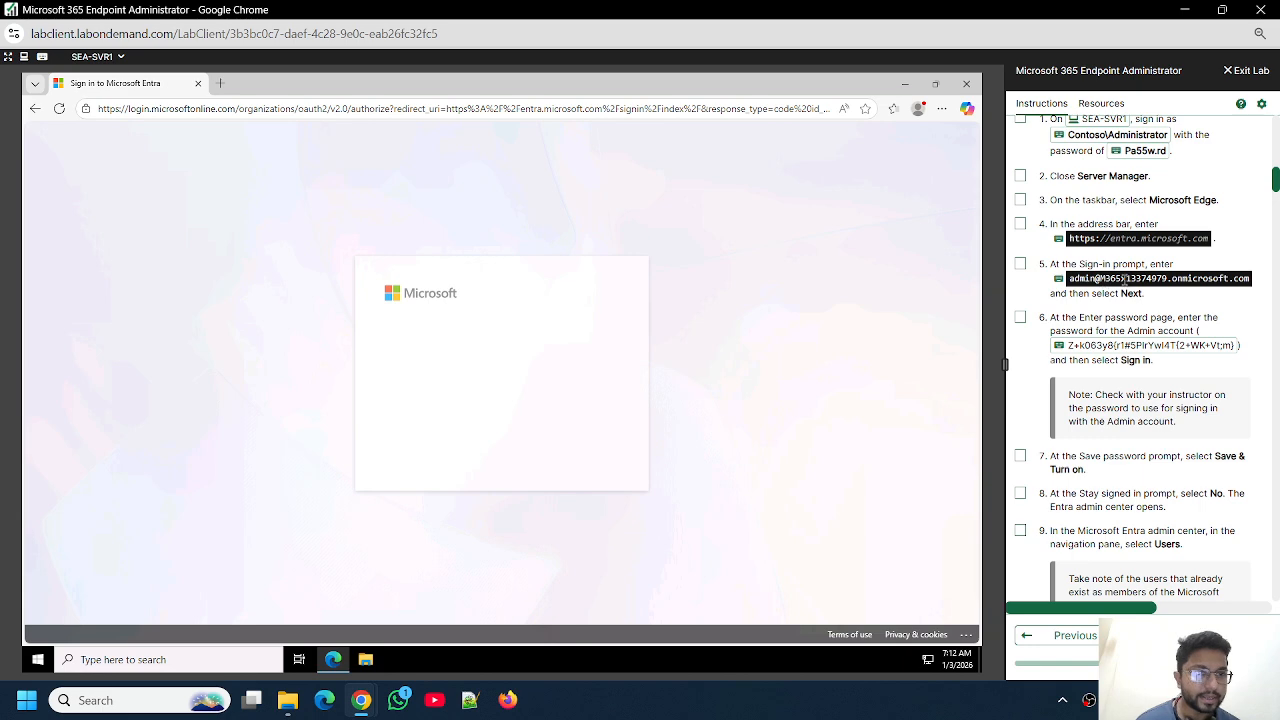
pyautogui.click(1101, 279)
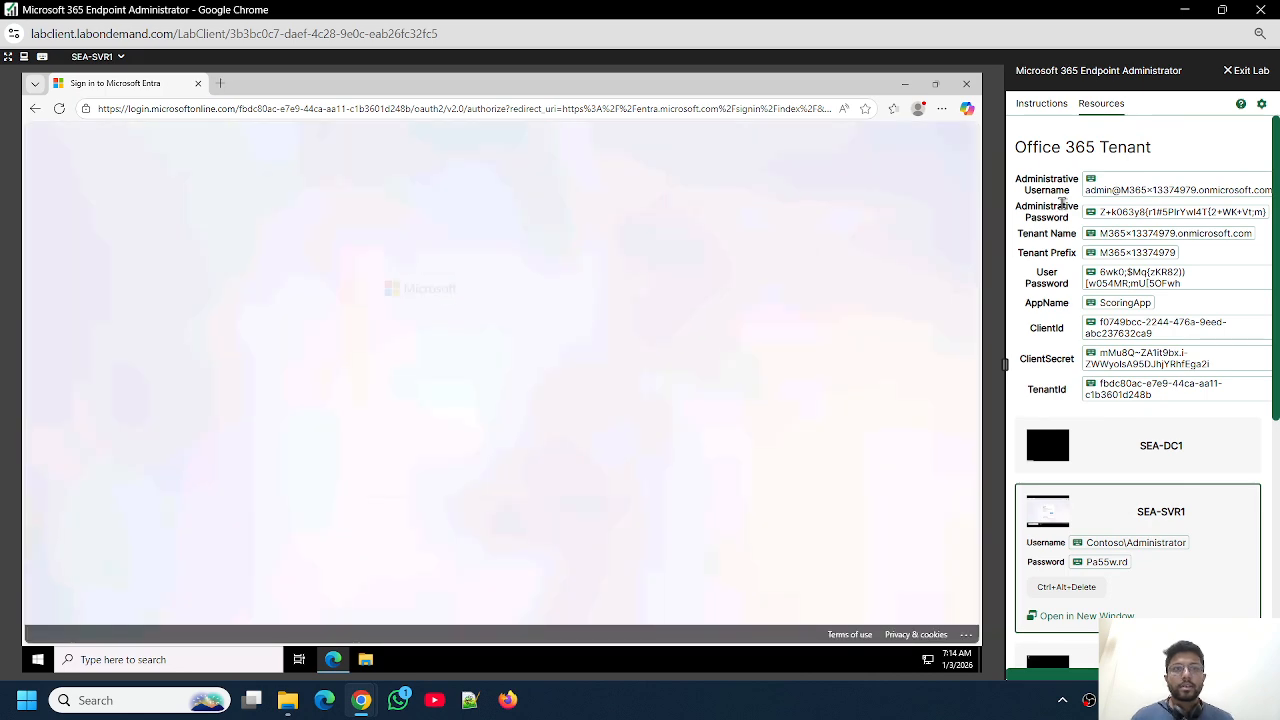
pyautogui.click(1039, 104)
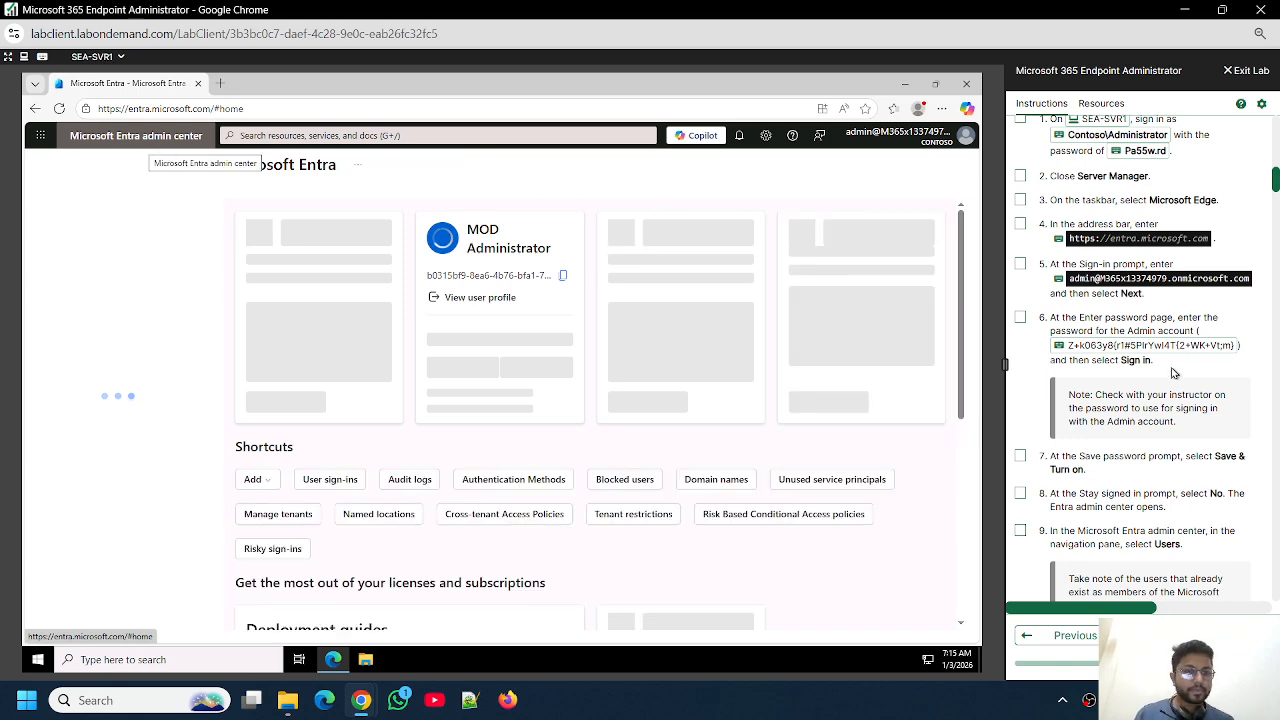
# Review the next lab instructions and open the All users list under Entra ID
pyautogui.scroll(-4, 1090, 380)
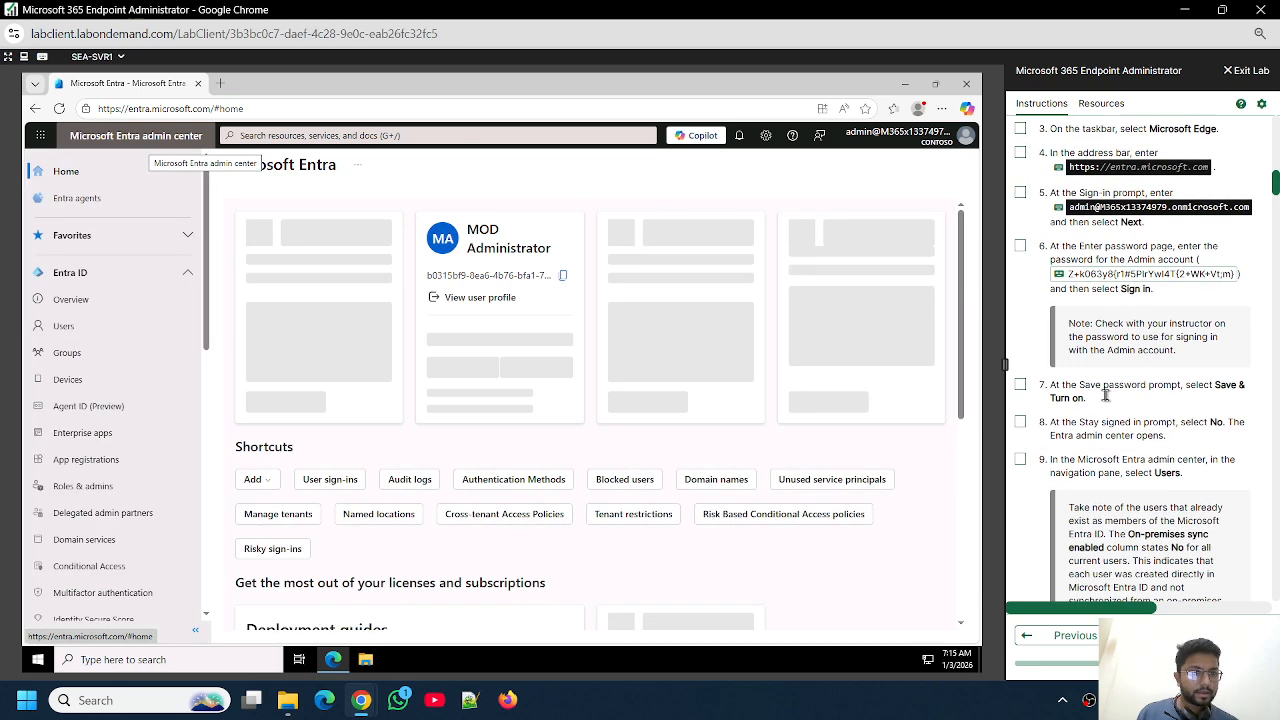
pyautogui.scroll(-3, 1173, 340)
pyautogui.moveTo(1052, 208); pyautogui.dragTo(1194, 214)
pyautogui.moveTo(1052, 400); pyautogui.dragTo(1197, 420)
pyautogui.click(1046, 390)
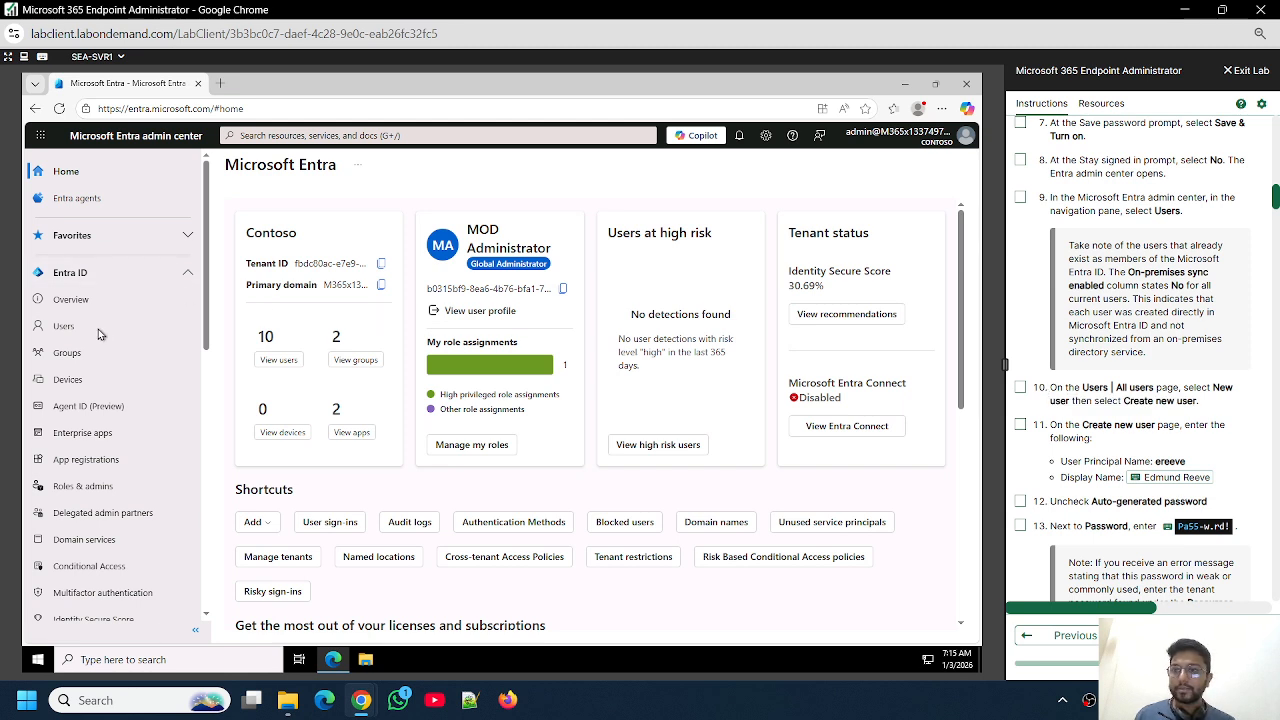
pyautogui.click(142, 335)
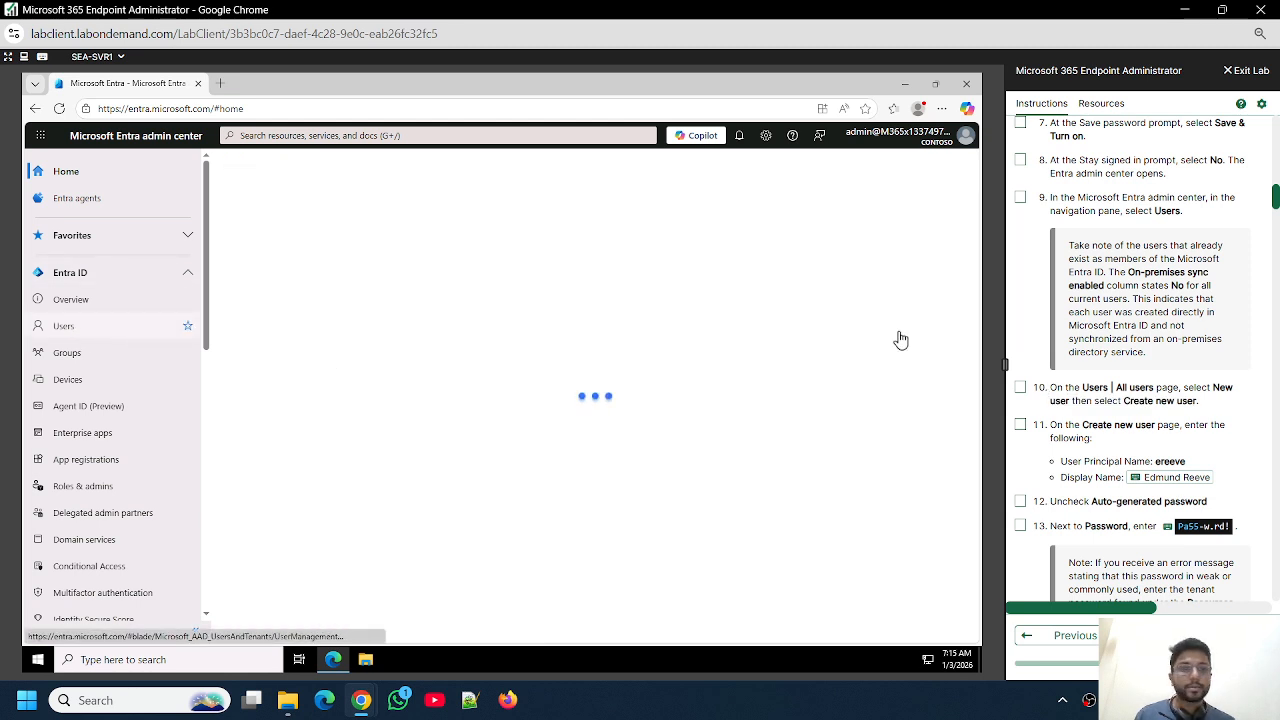
pyautogui.click(70, 333)
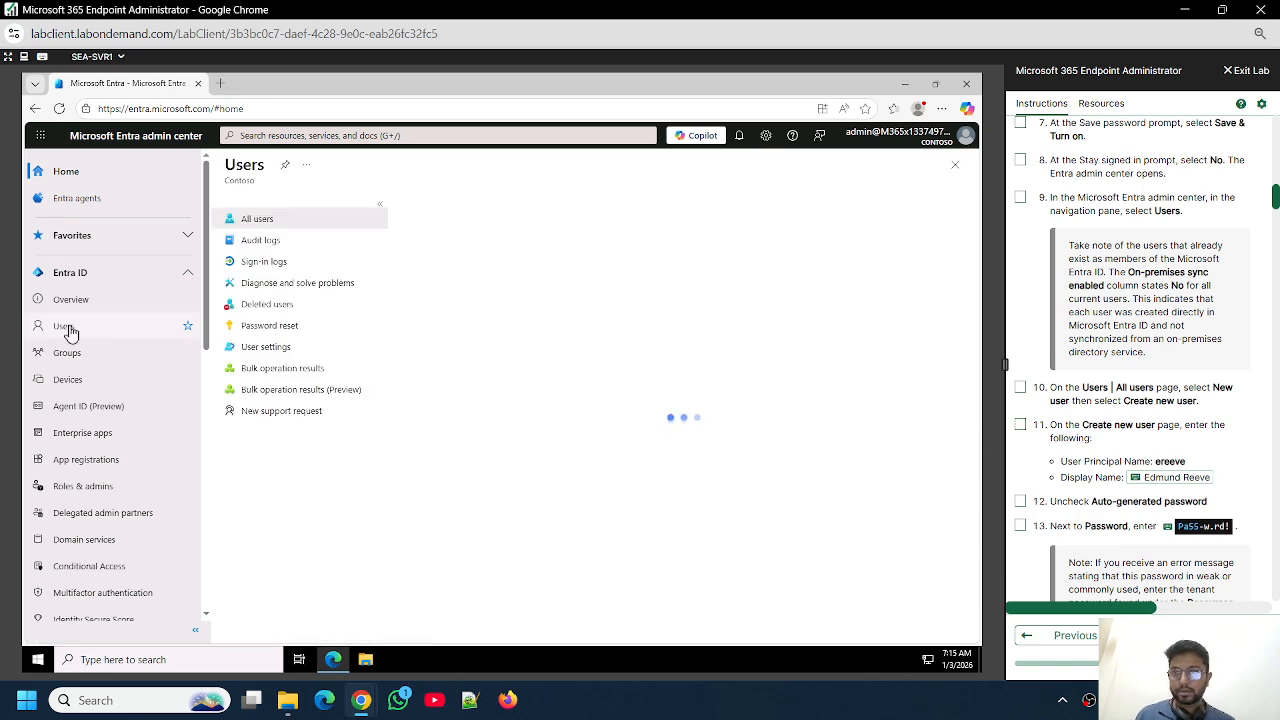
pyautogui.click(264, 240)
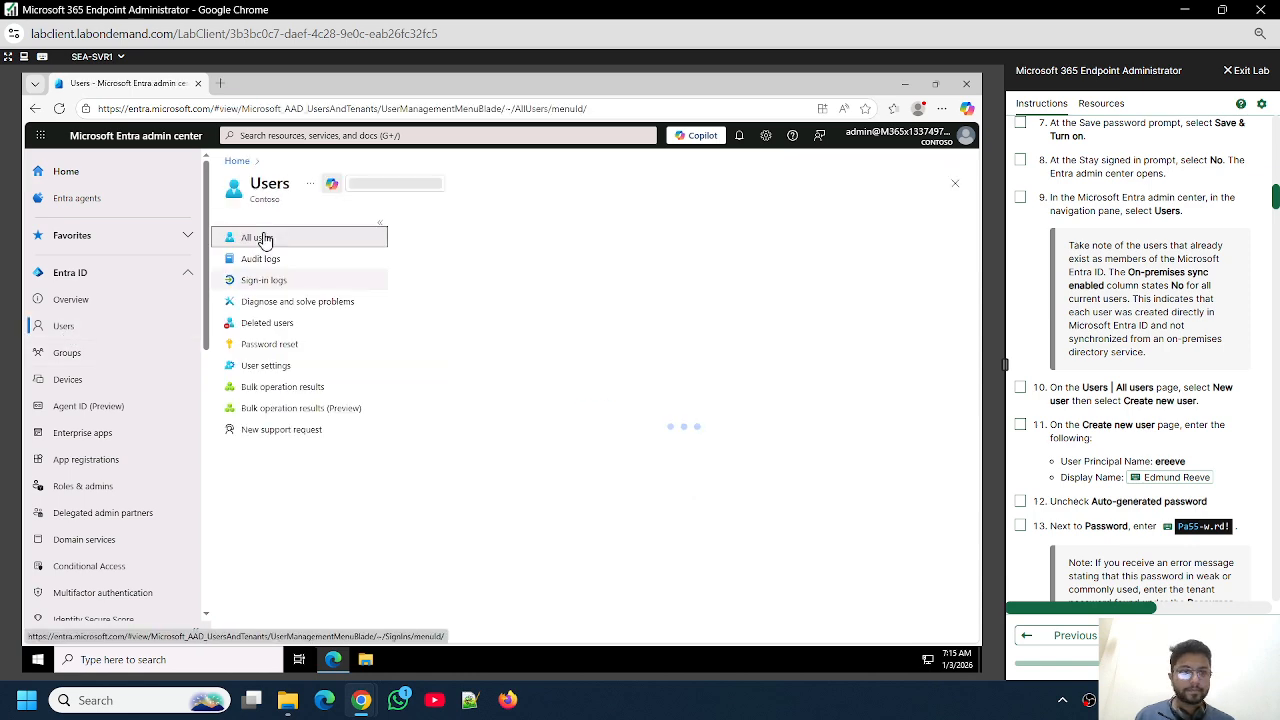
# Start creating a new internal user from the All users list
pyautogui.scroll(-2, 1100, 370)
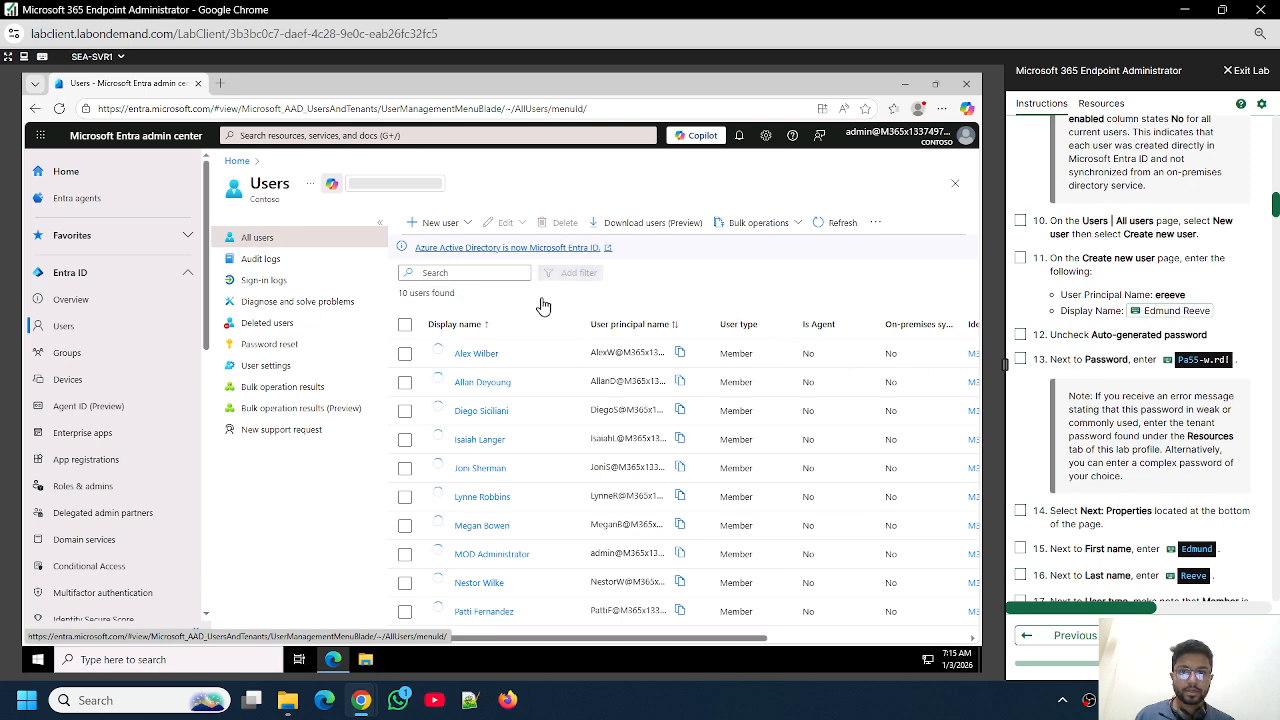
pyautogui.click(452, 223)
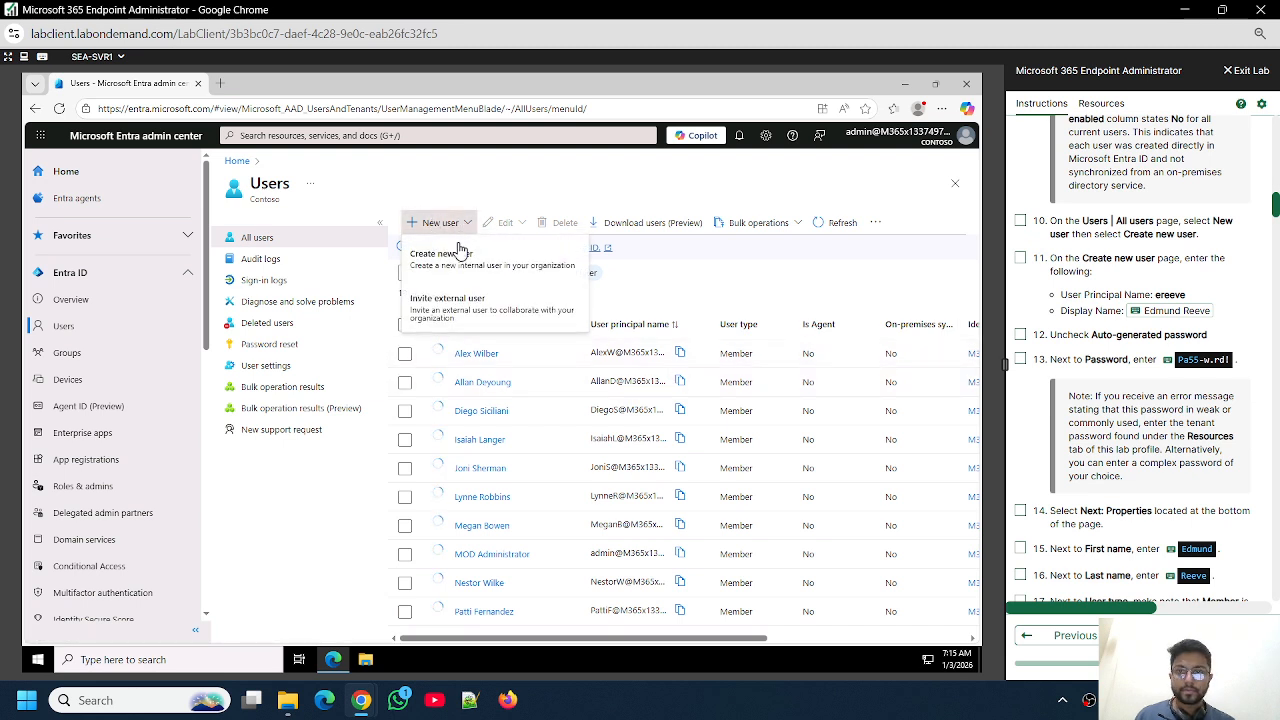
pyautogui.click(444, 258)
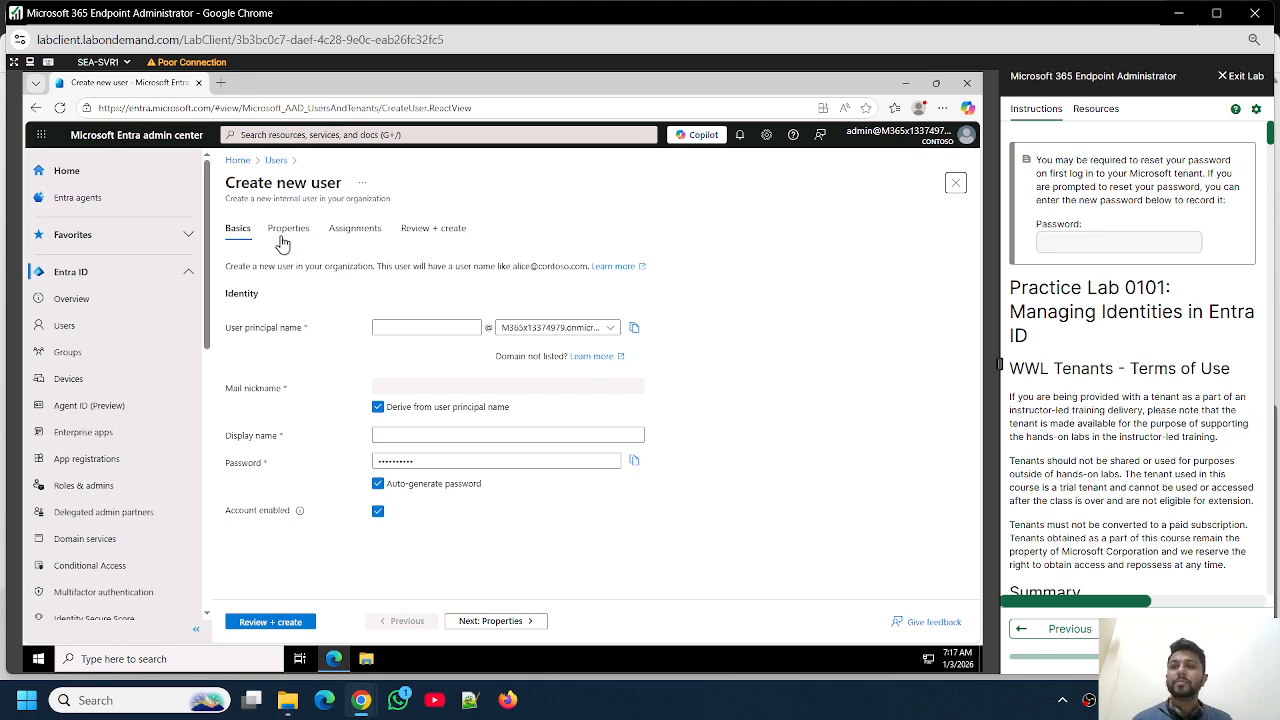
# Enter the new user's display name and user principal name from lab step 11, and select the tenant's onmicrosoft.com domain
pyautogui.scroll(-6, 1125, 390)
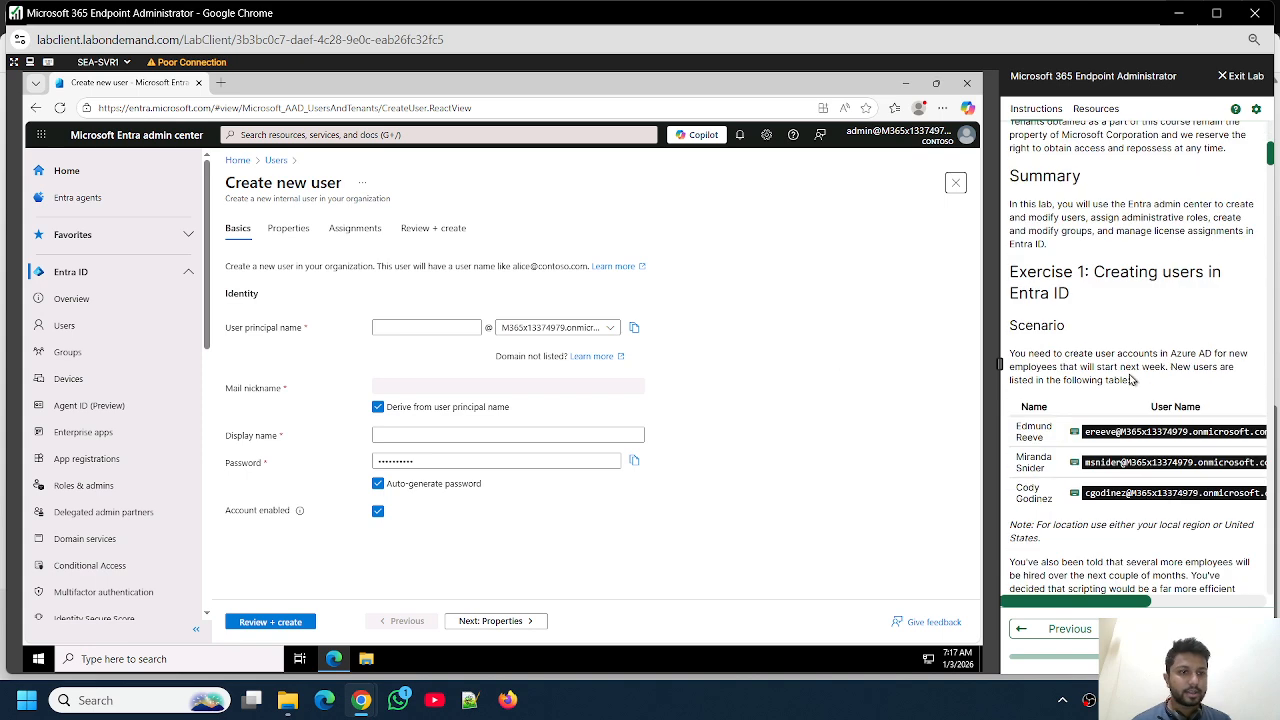
pyautogui.scroll(-10, 1100, 376)
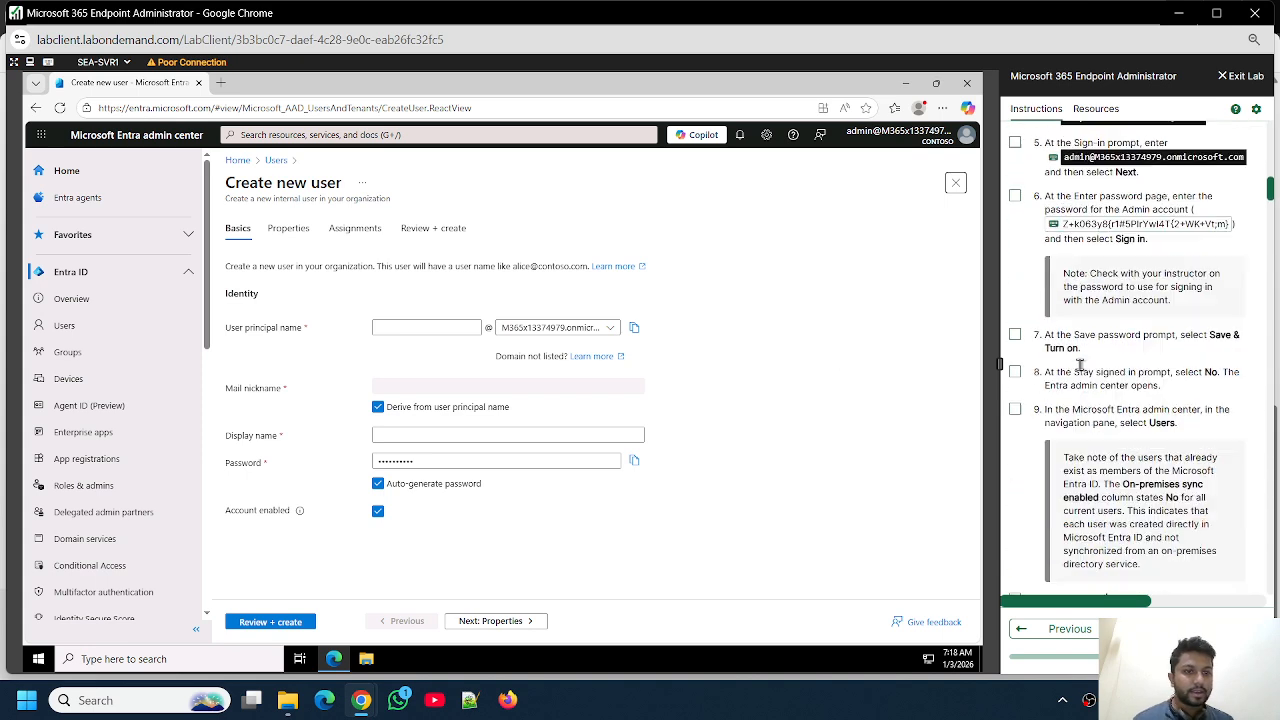
pyautogui.scroll(-1, 1128, 448)
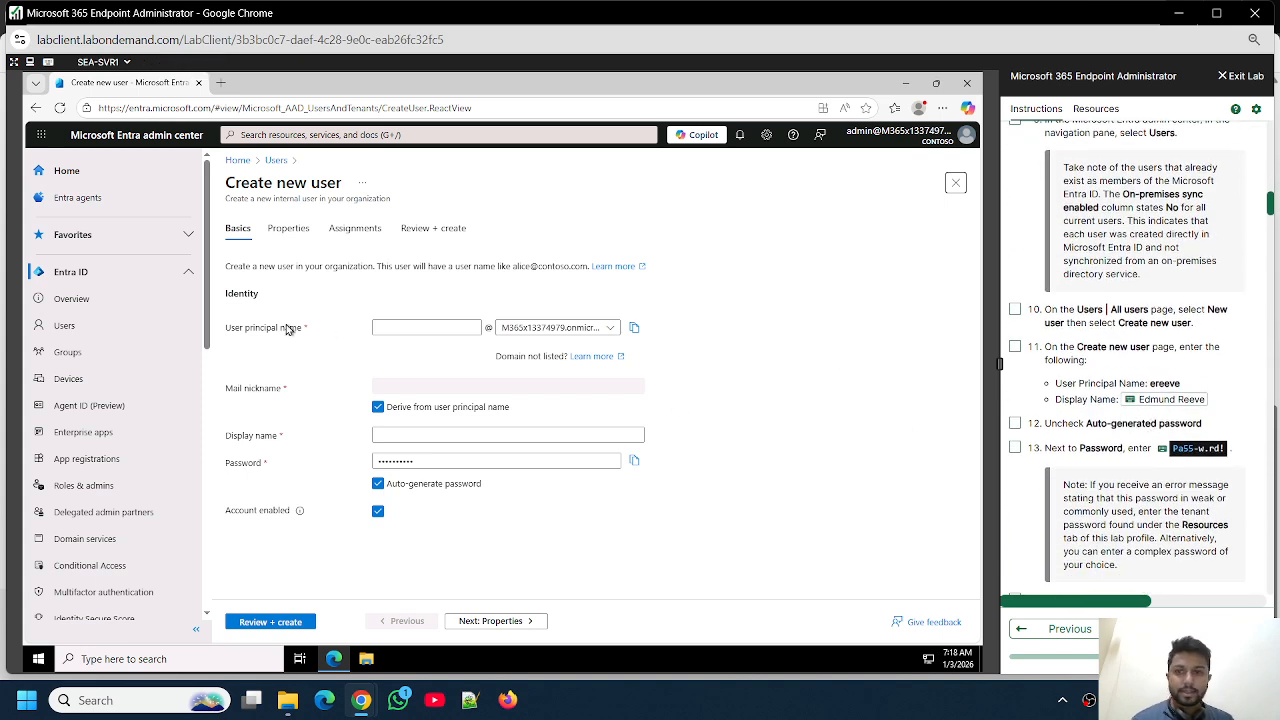
pyautogui.click(434, 438)
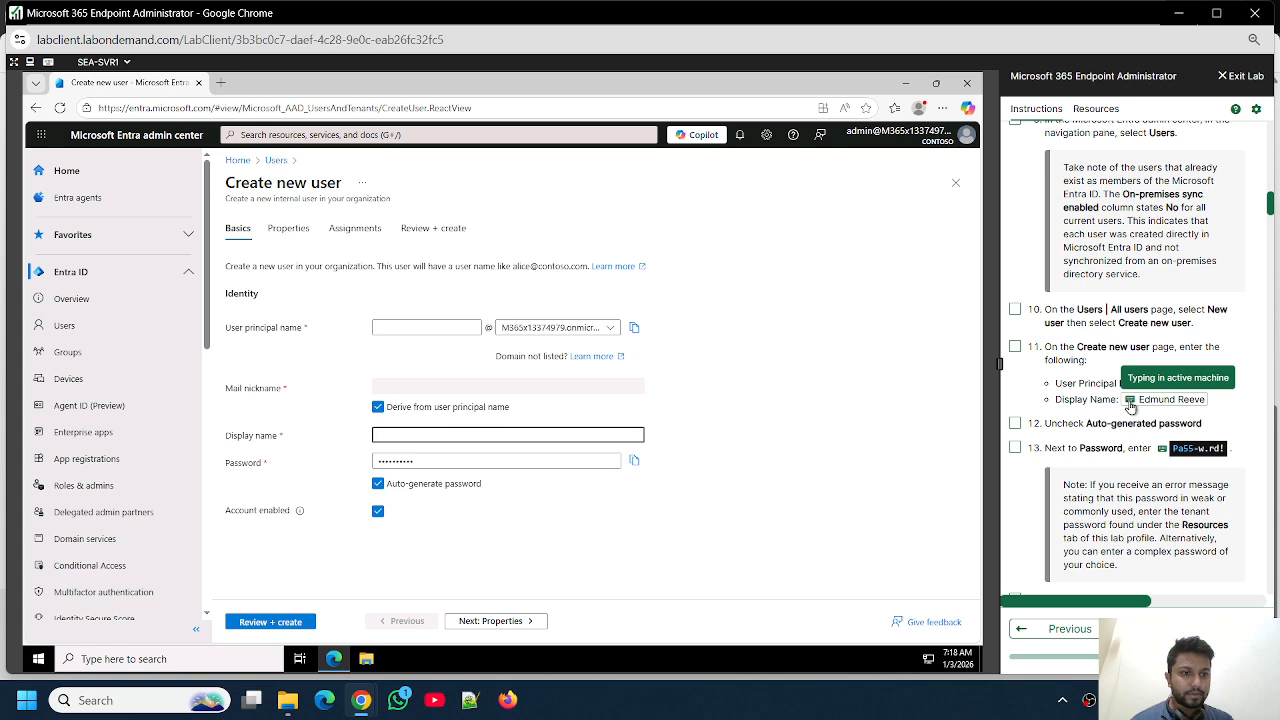
pyautogui.click(1130, 402)
pyautogui.click(418, 330)
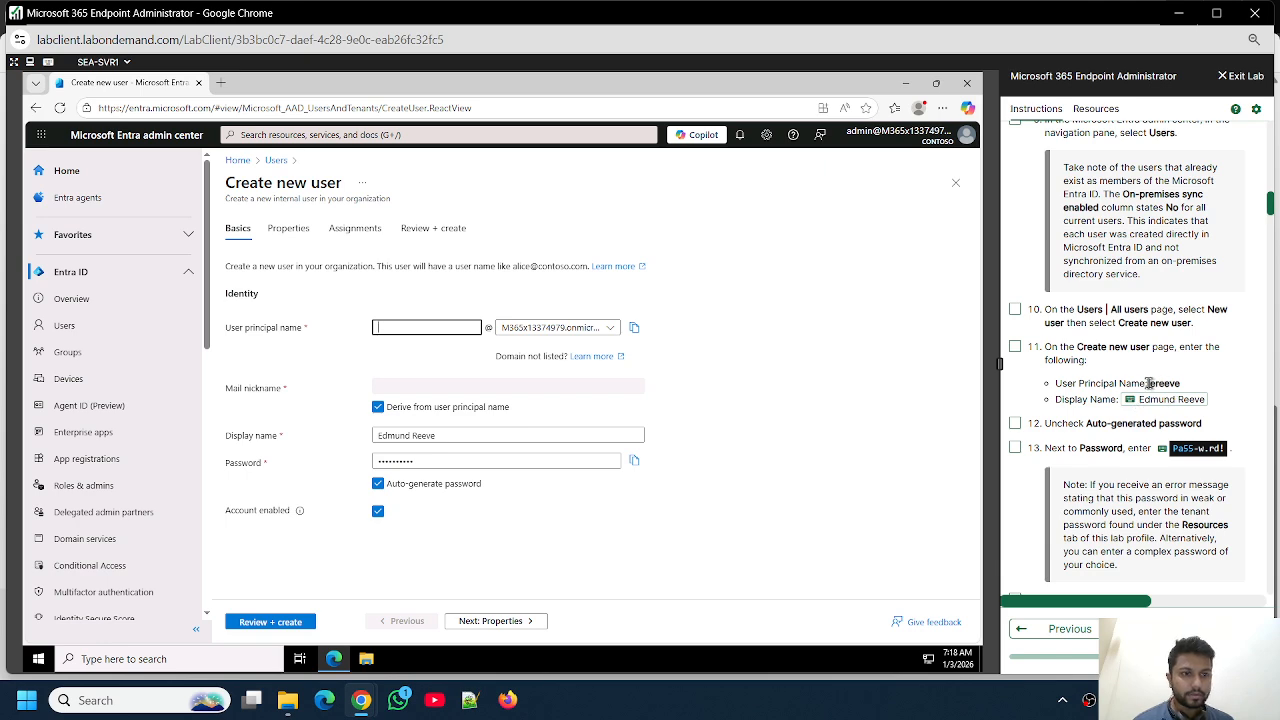
pyautogui.write('errve')
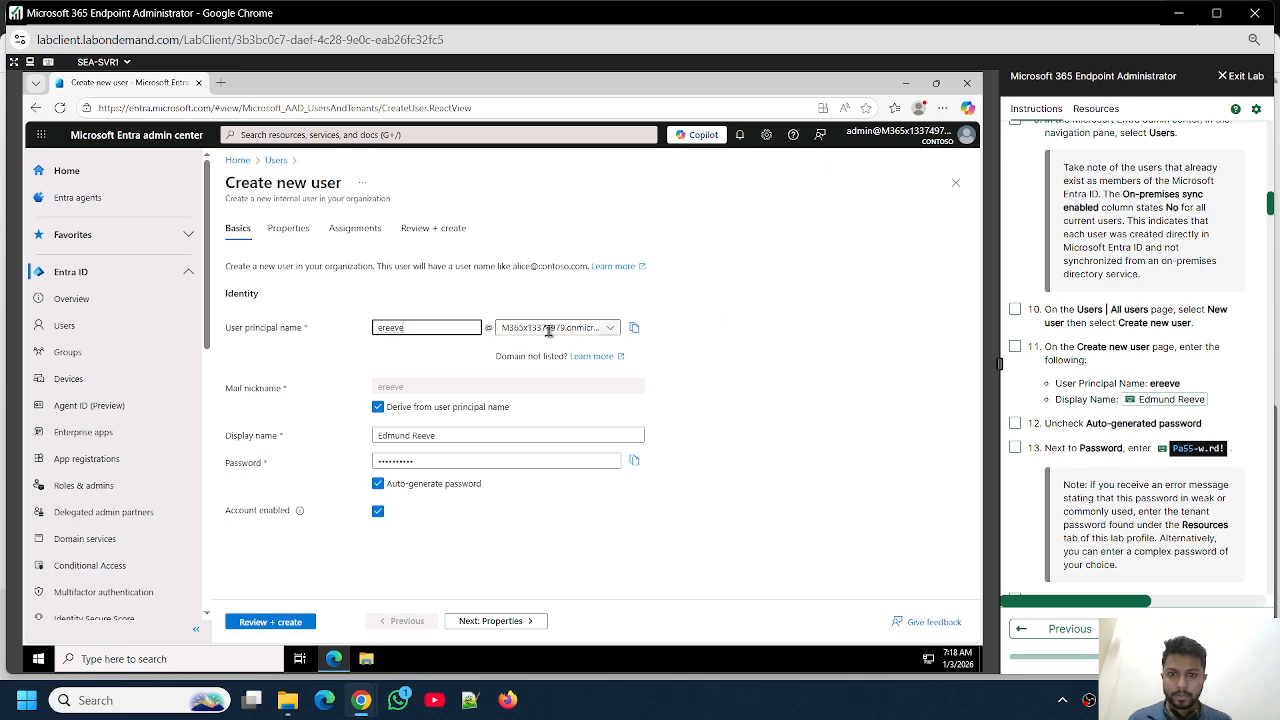
pyautogui.click(616, 332)
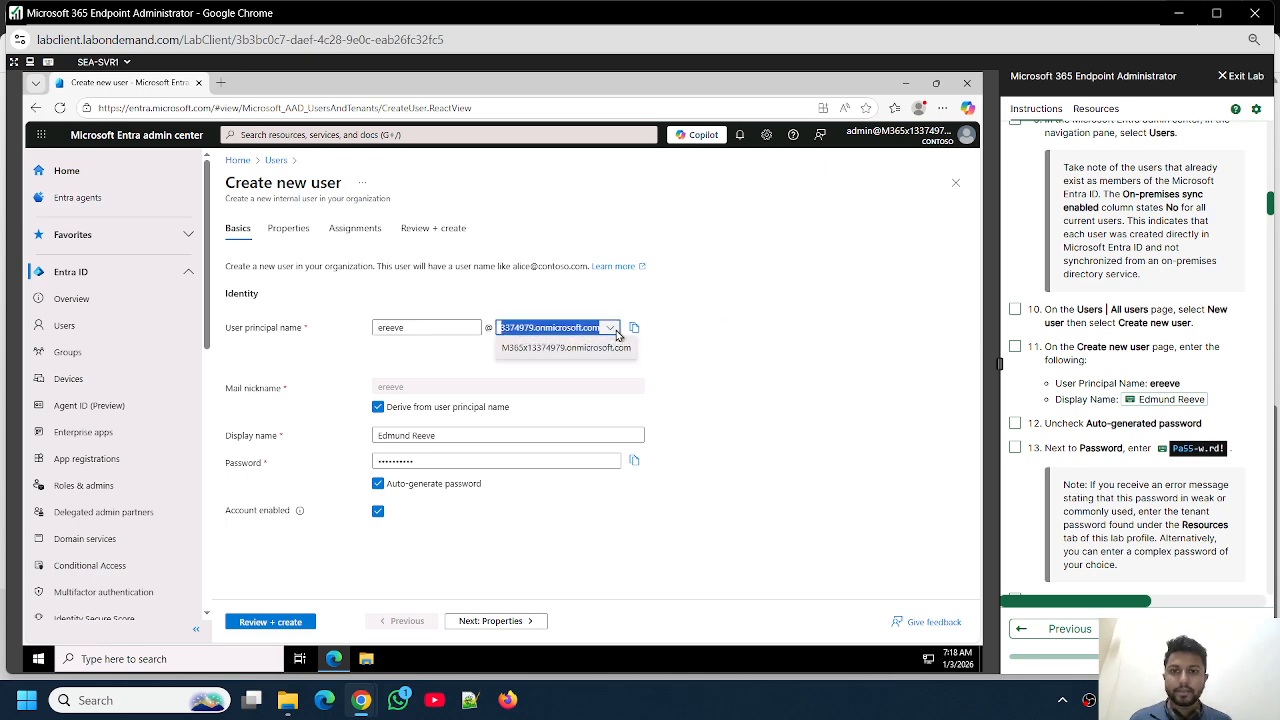
pyautogui.click(570, 350)
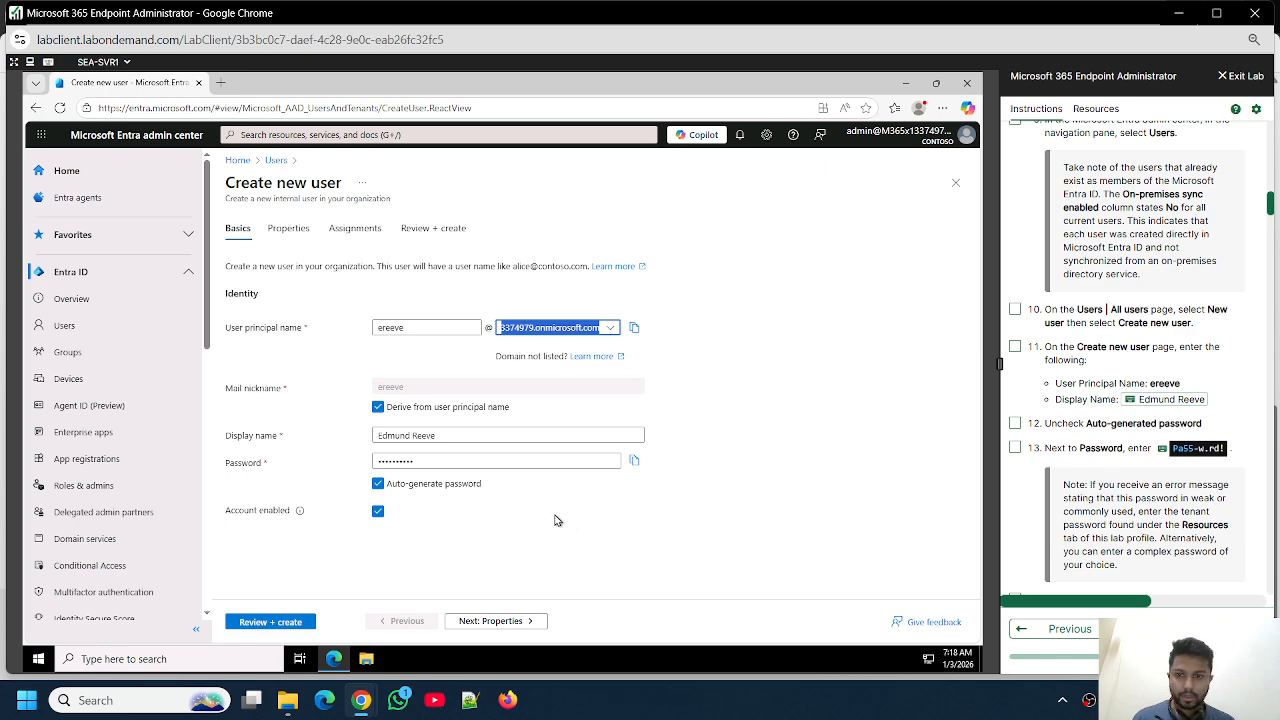
# Turn off Auto-generate password and enter the account password supplied in the lab instructions
pyautogui.click(417, 484)
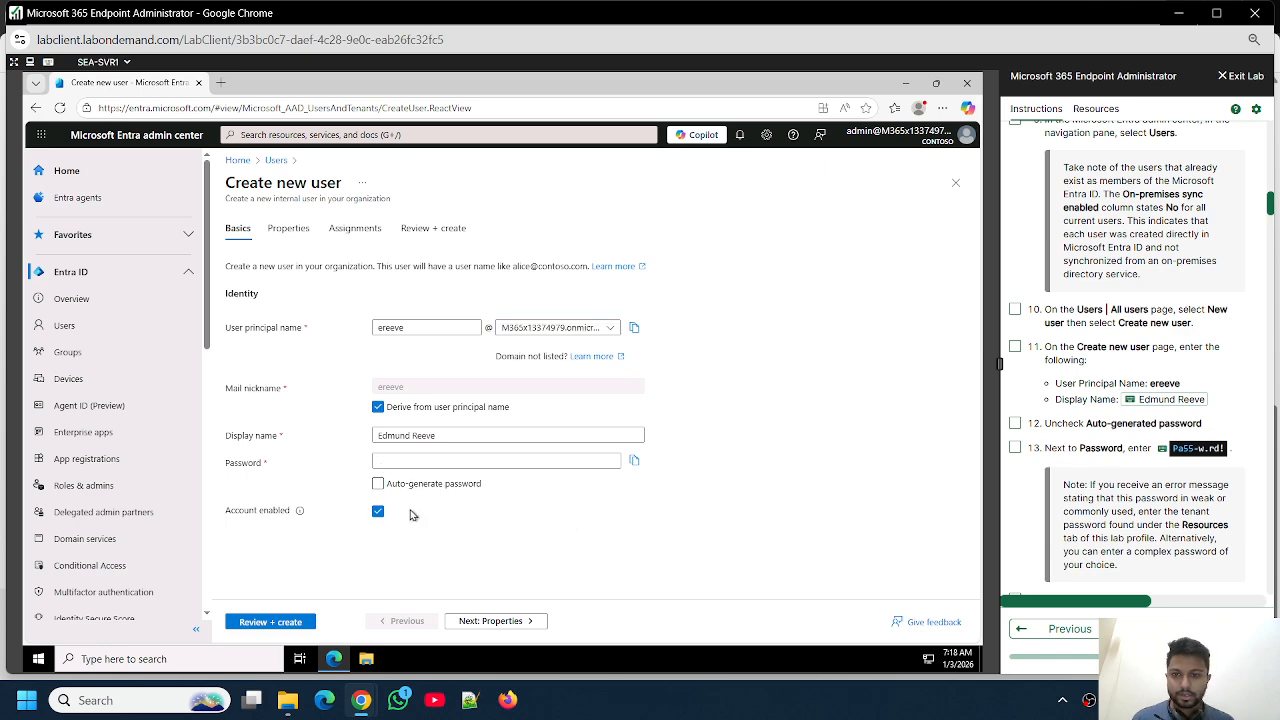
pyautogui.click(384, 459)
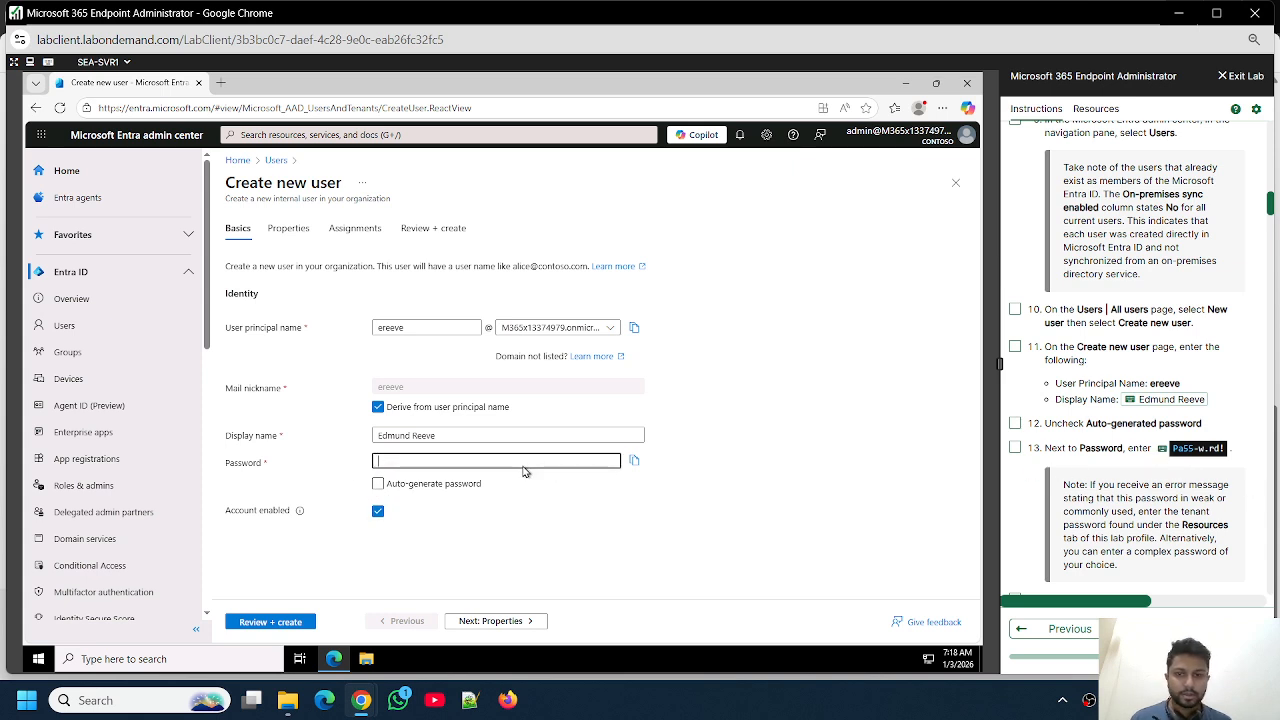
pyautogui.click(1162, 450)
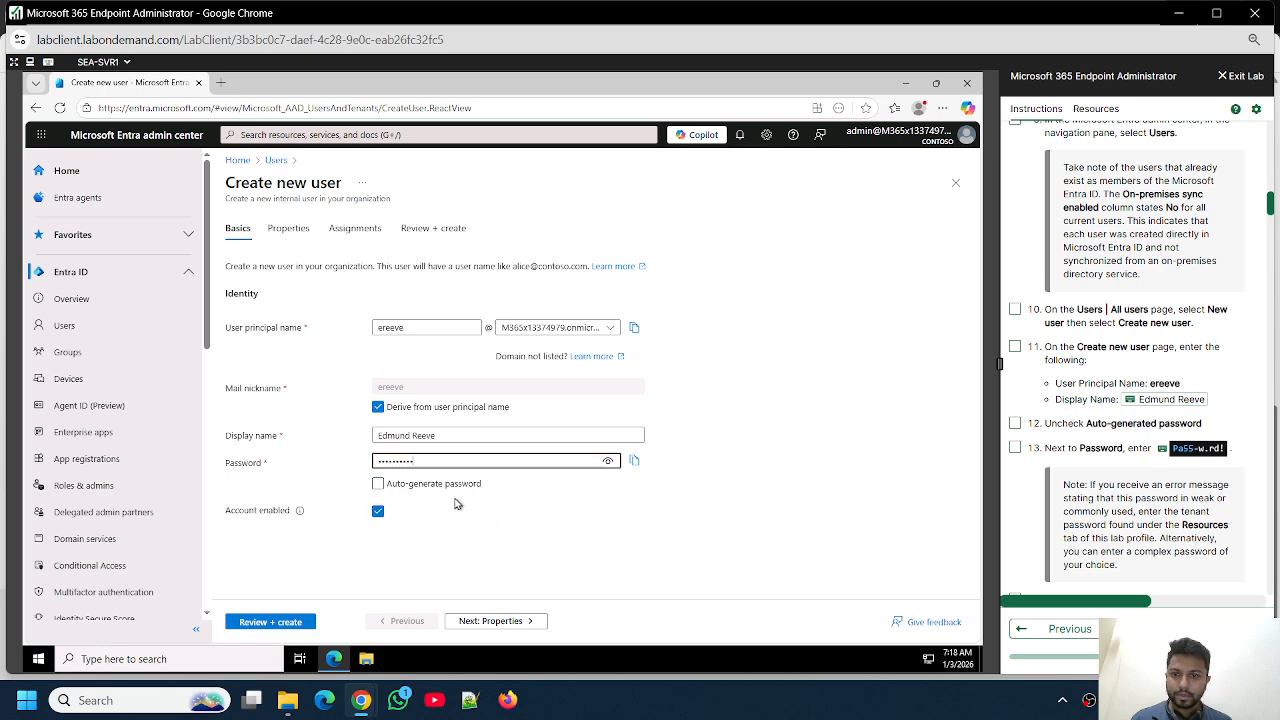
pyautogui.click(870, 455)
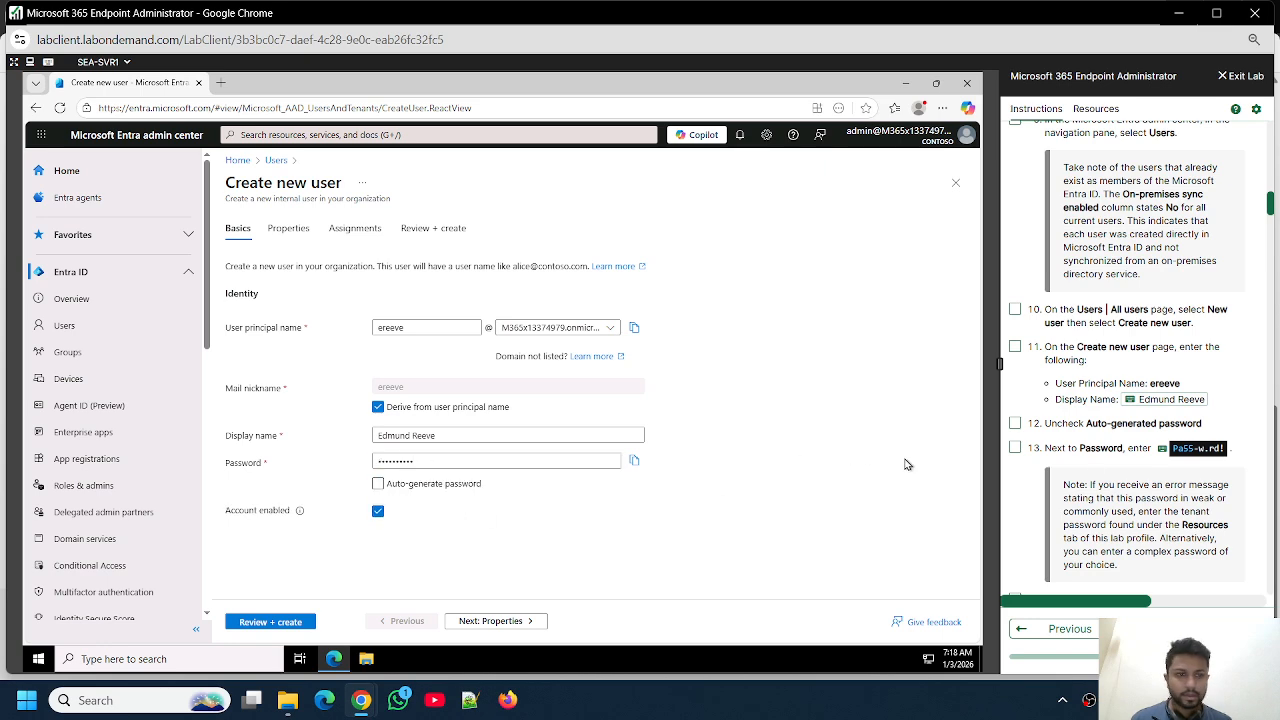
# Continue to the new user's Properties and enter the first and last name supplied in the lab instructions
pyautogui.scroll(-5, 1094, 464)
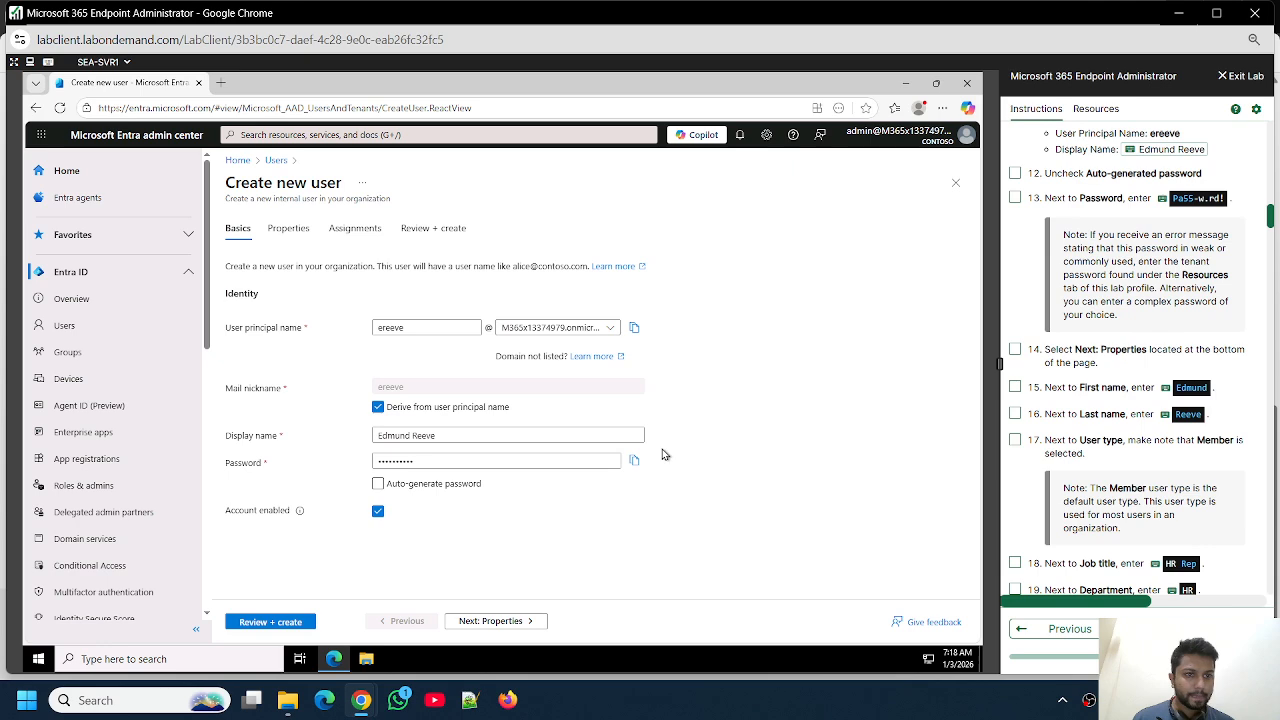
pyautogui.click(479, 622)
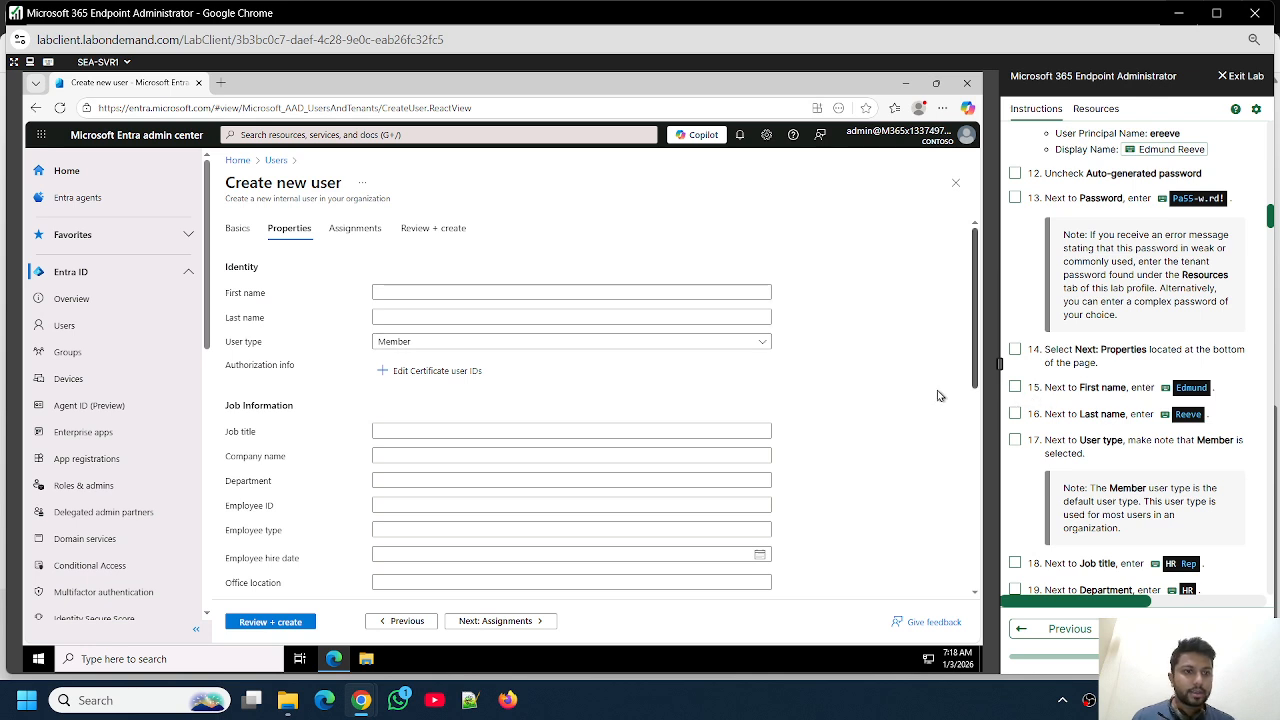
pyautogui.click(384, 292)
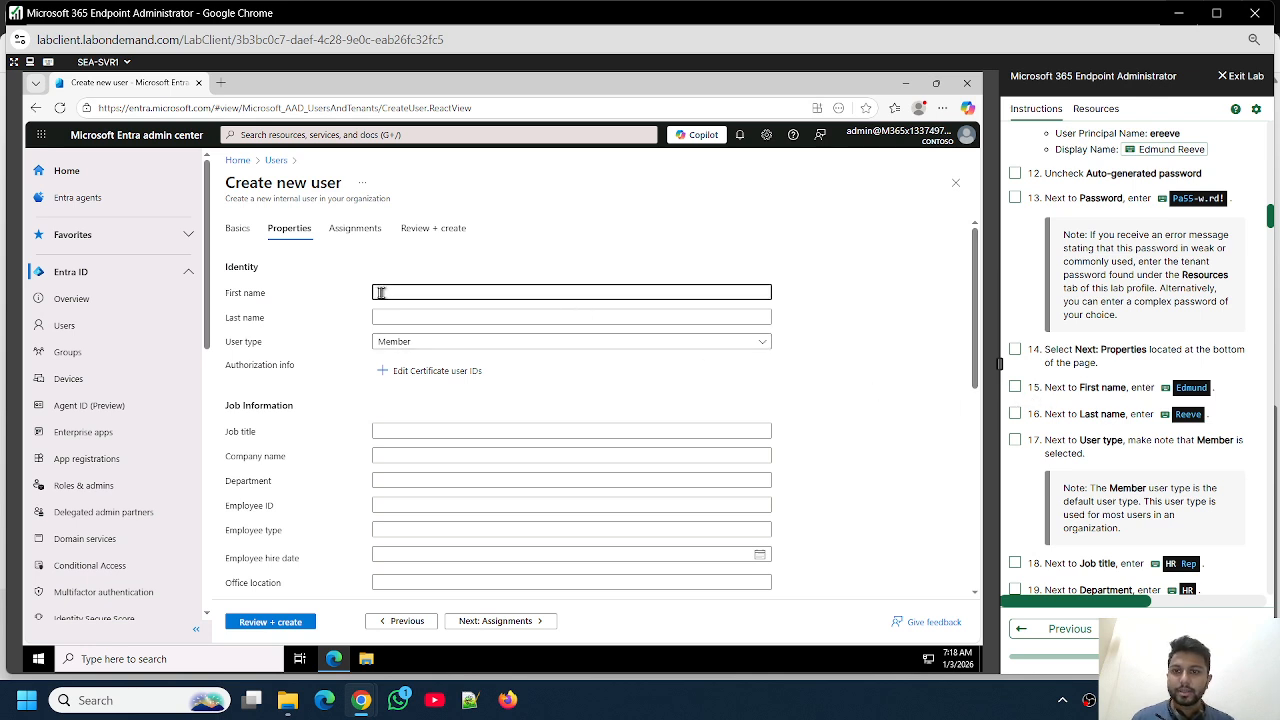
pyautogui.click(1190, 387)
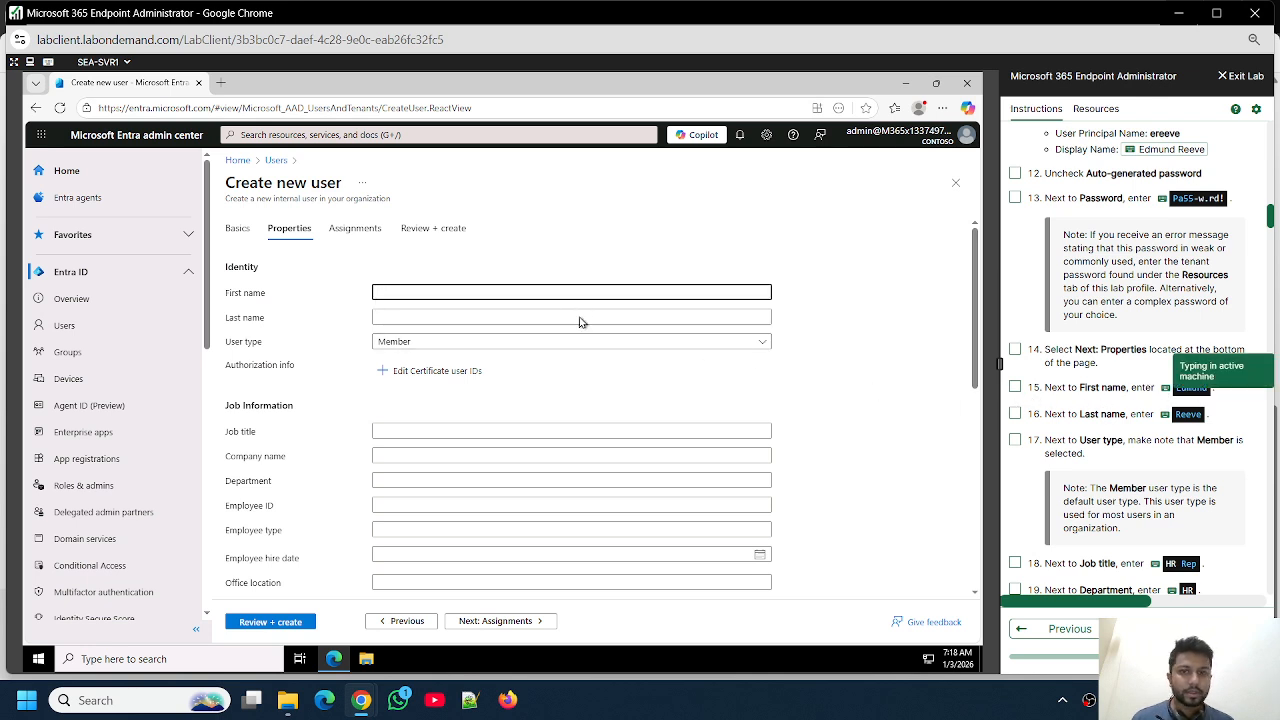
pyautogui.click(1165, 417)
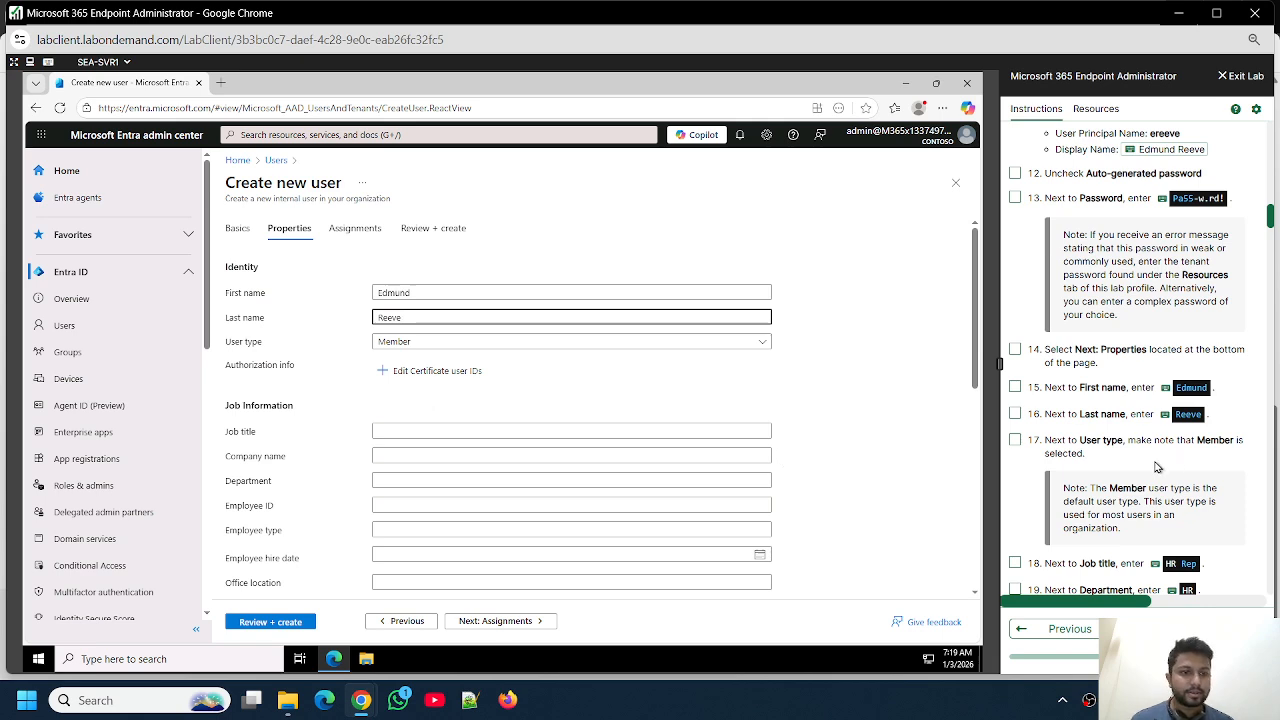
# Set the new user's job title to HR Rep and the department to HR
pyautogui.click(460, 432)
pyautogui.click(1155, 566)
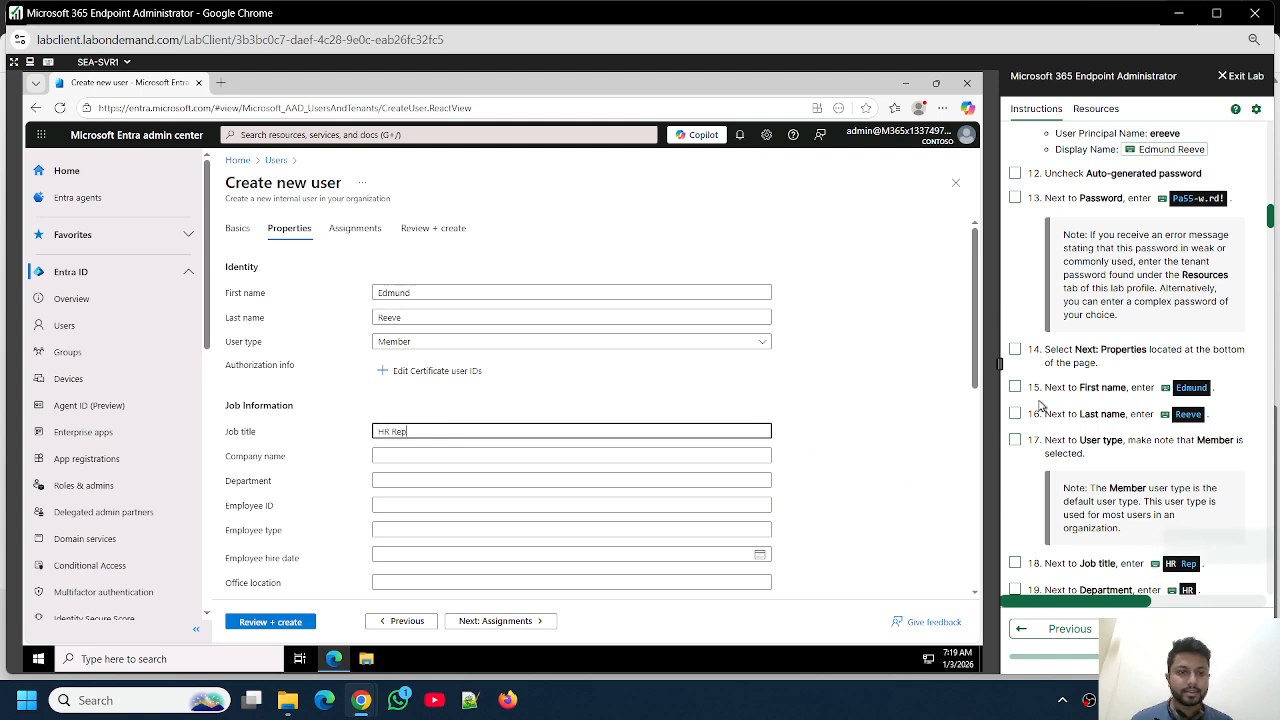
pyautogui.scroll(-3, 1028, 402)
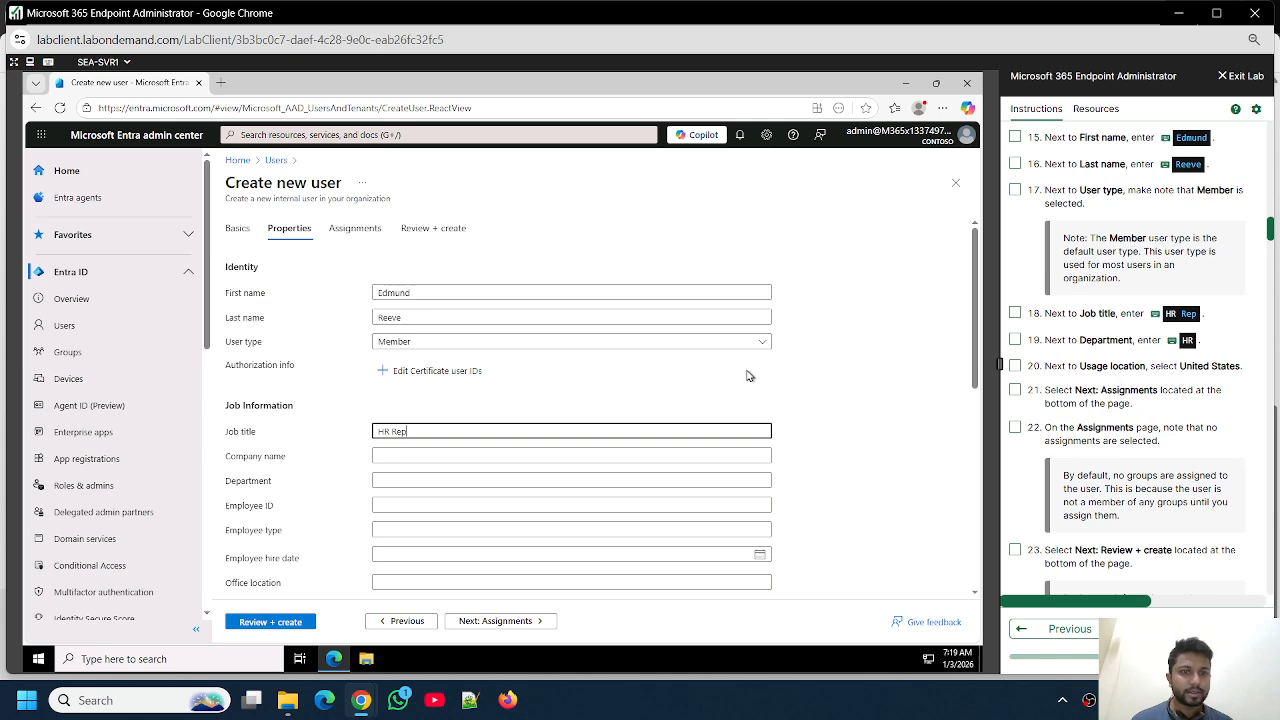
pyautogui.click(395, 481)
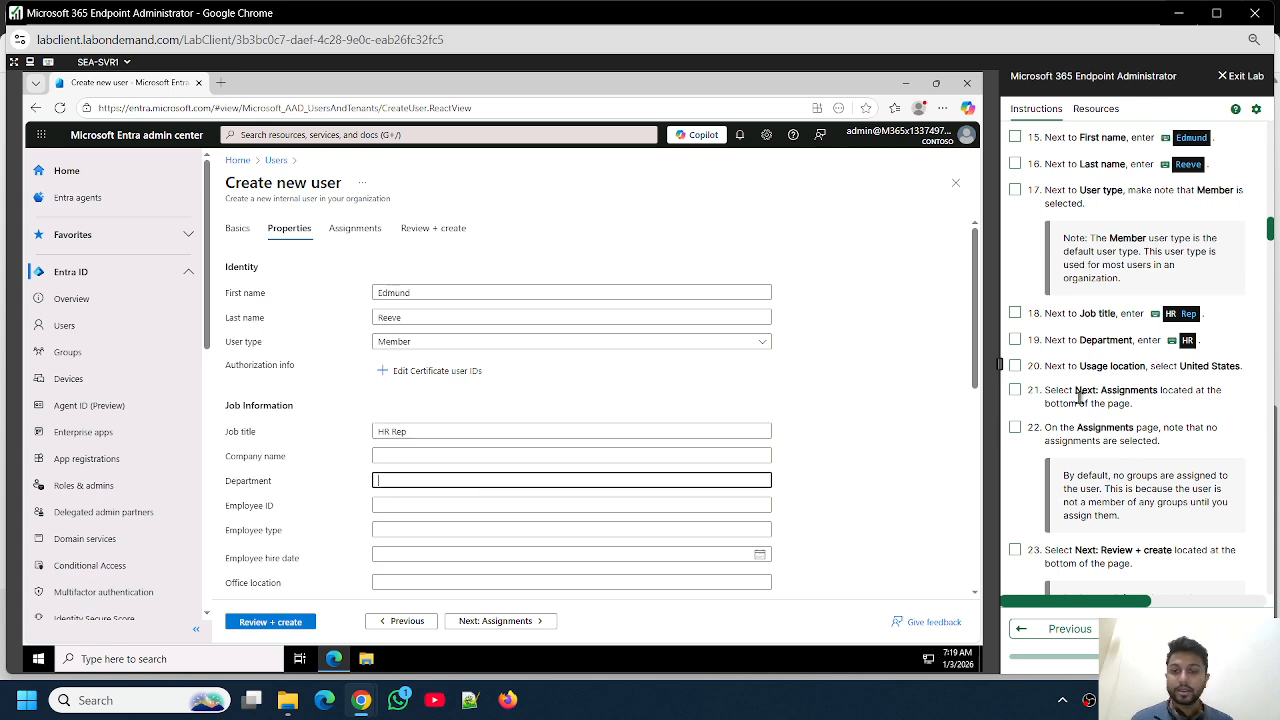
pyautogui.click(1186, 341)
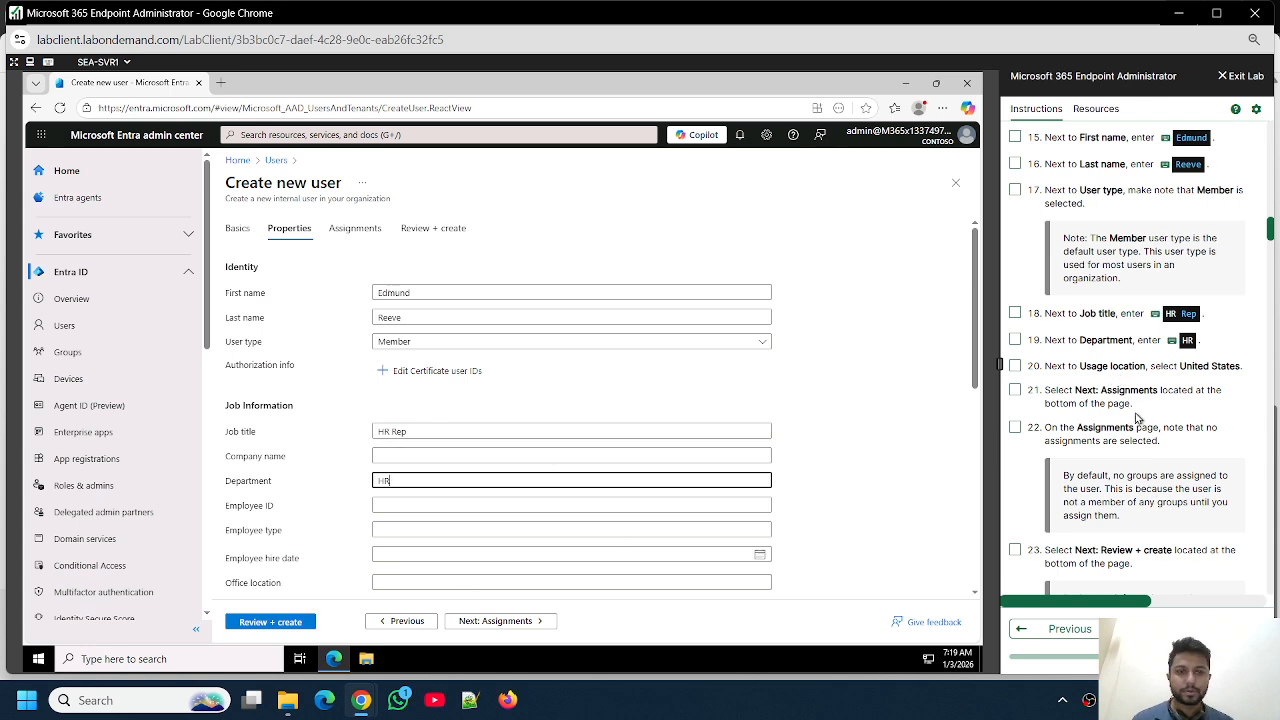
# Set the new user's usage location to United States, as lab step 20 asks
pyautogui.scroll(-2, 420, 505)
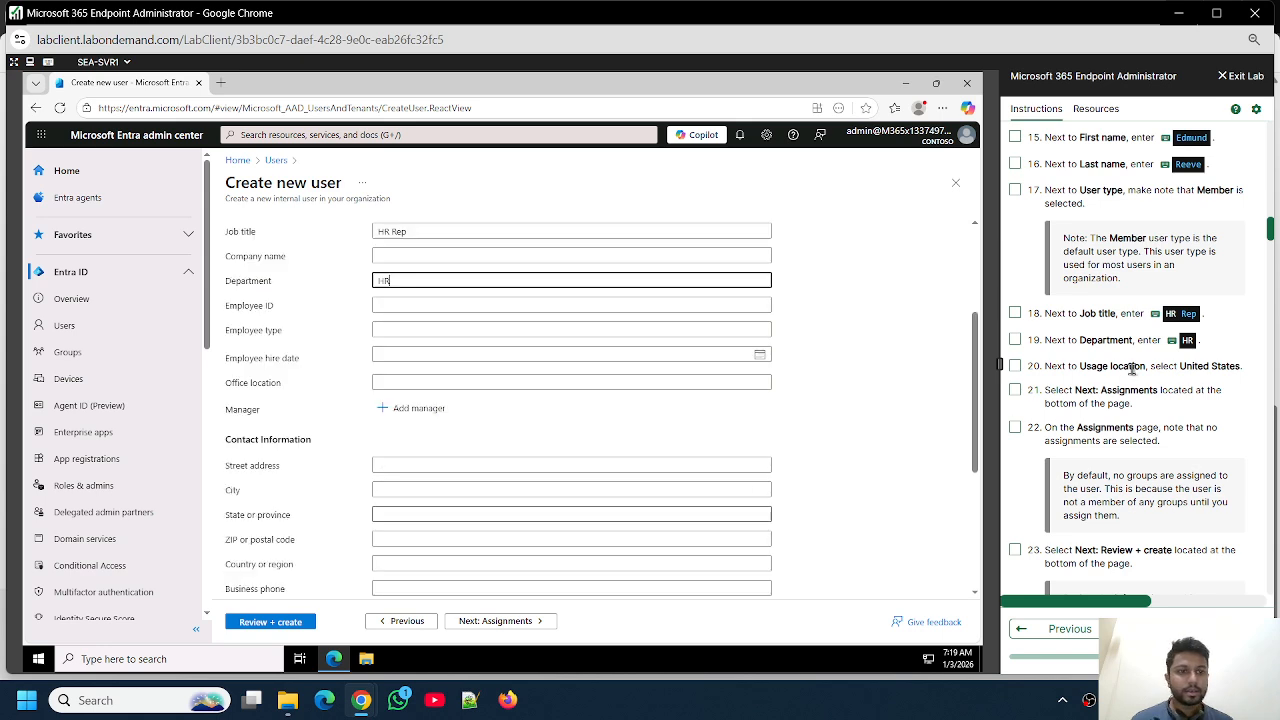
pyautogui.scroll(-3, 956, 420)
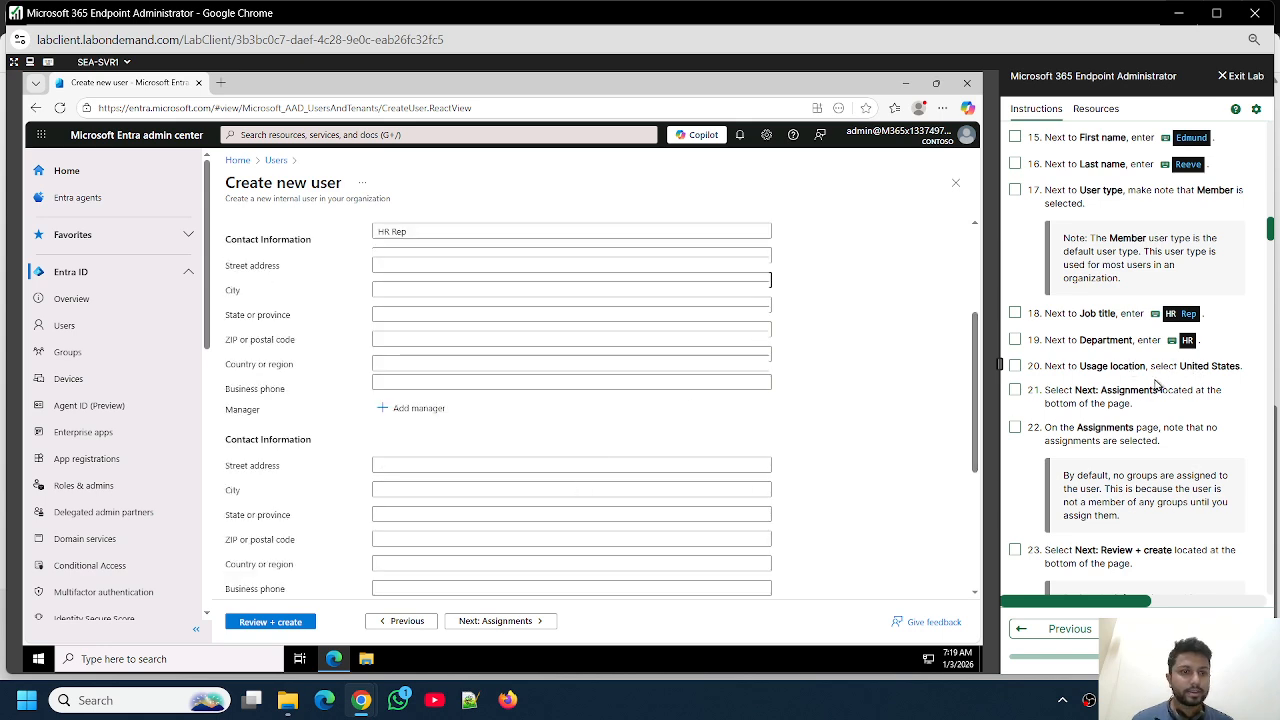
pyautogui.moveTo(1081, 367); pyautogui.dragTo(1187, 366)
pyautogui.click(976, 418)
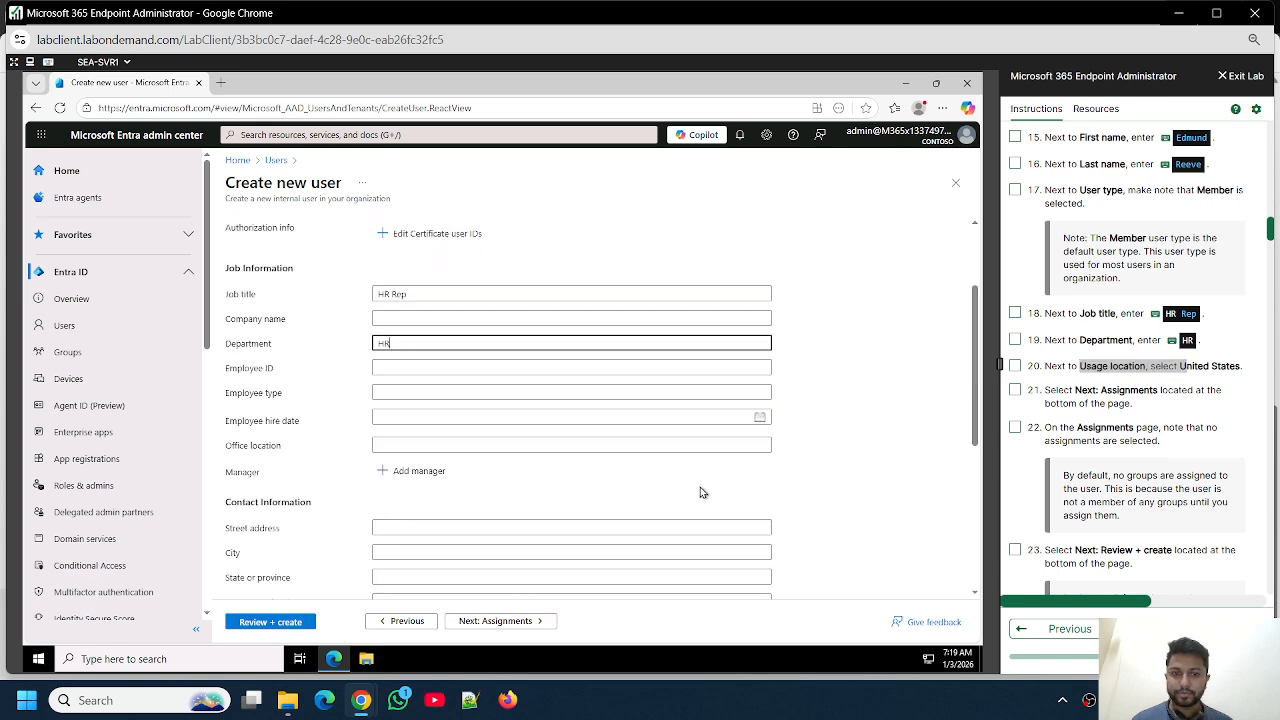
pyautogui.scroll(-3, 694, 496)
pyautogui.click(453, 573)
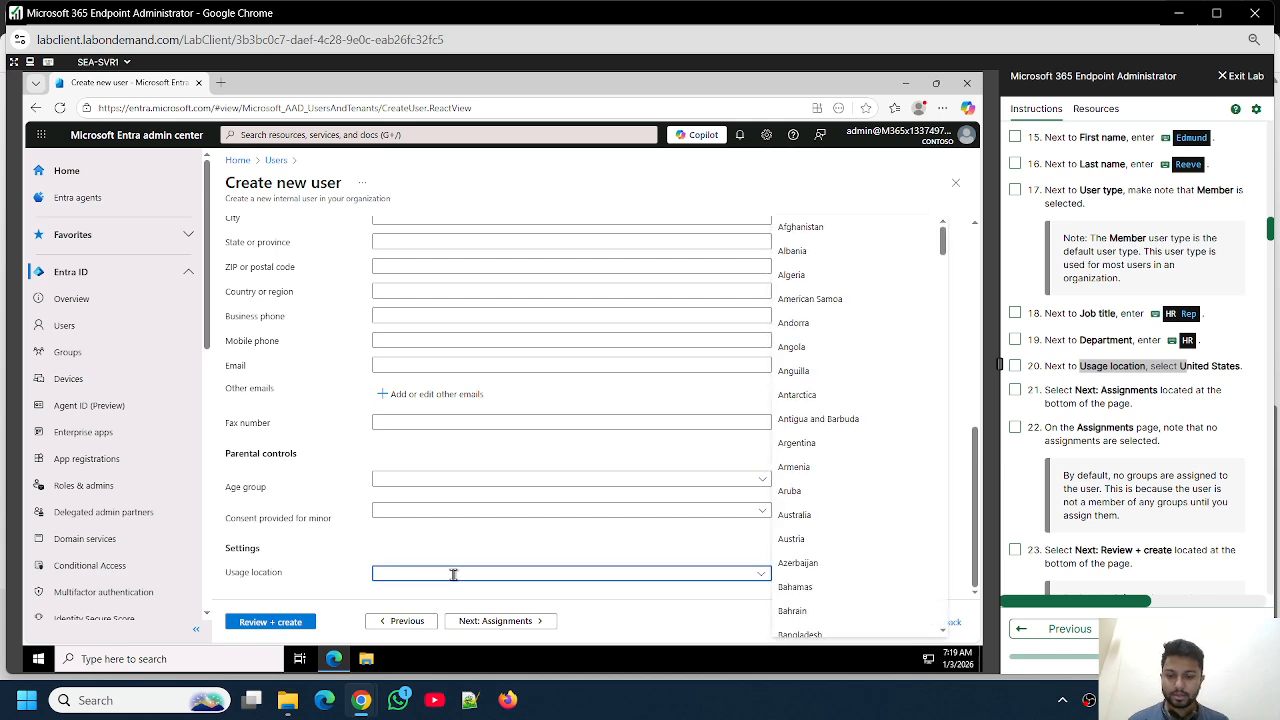
pyautogui.write('United Arab Emirates')
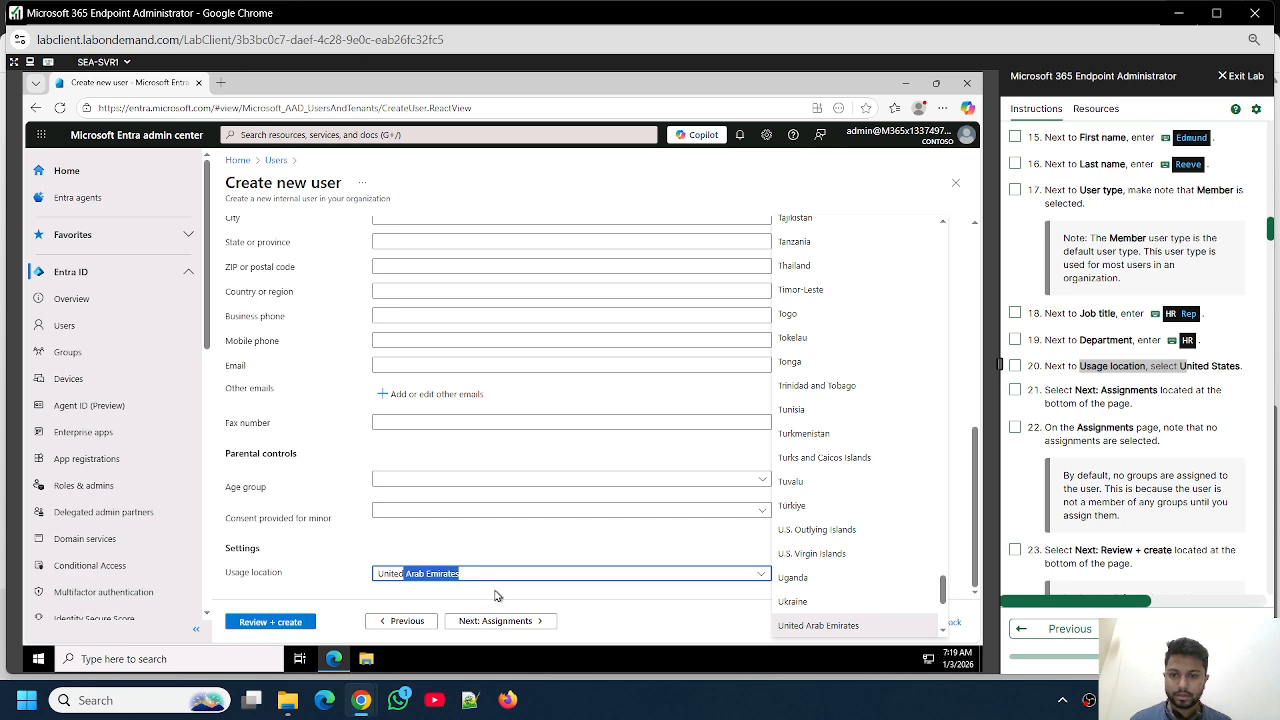
pyautogui.press('Tab')
pyautogui.click(760, 575)
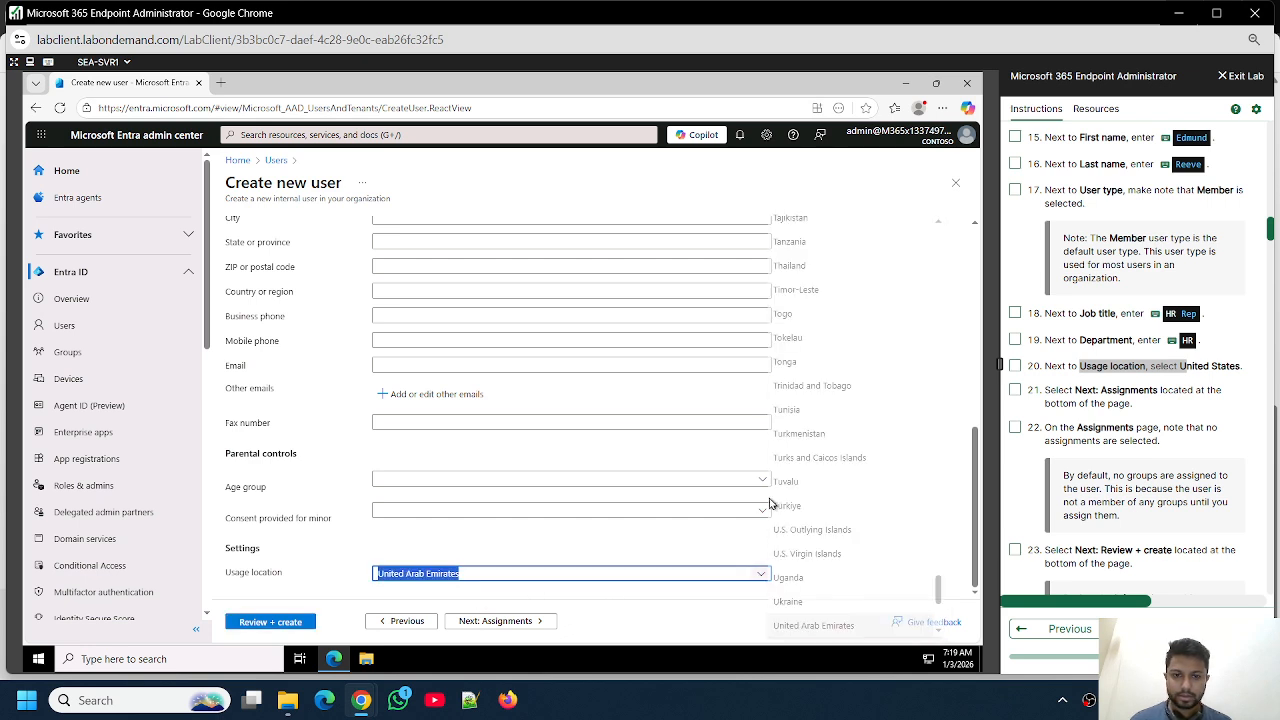
pyautogui.scroll(-3, 830, 500)
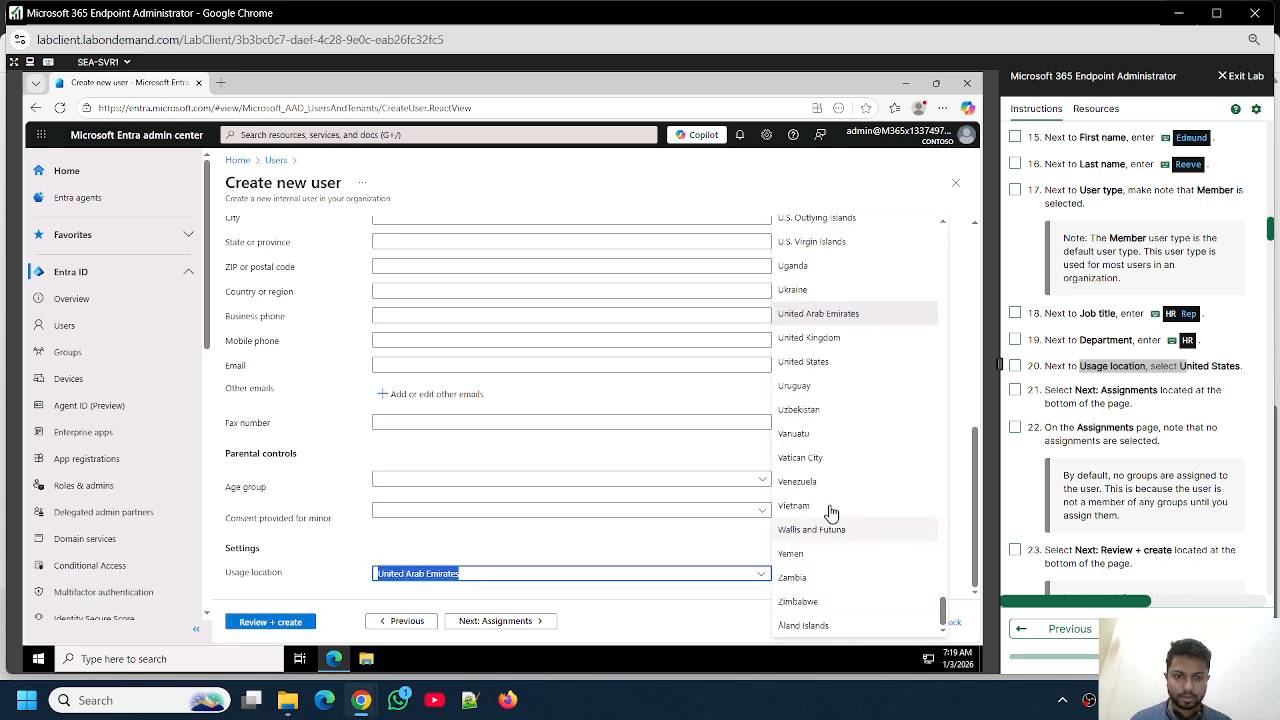
pyautogui.click(836, 364)
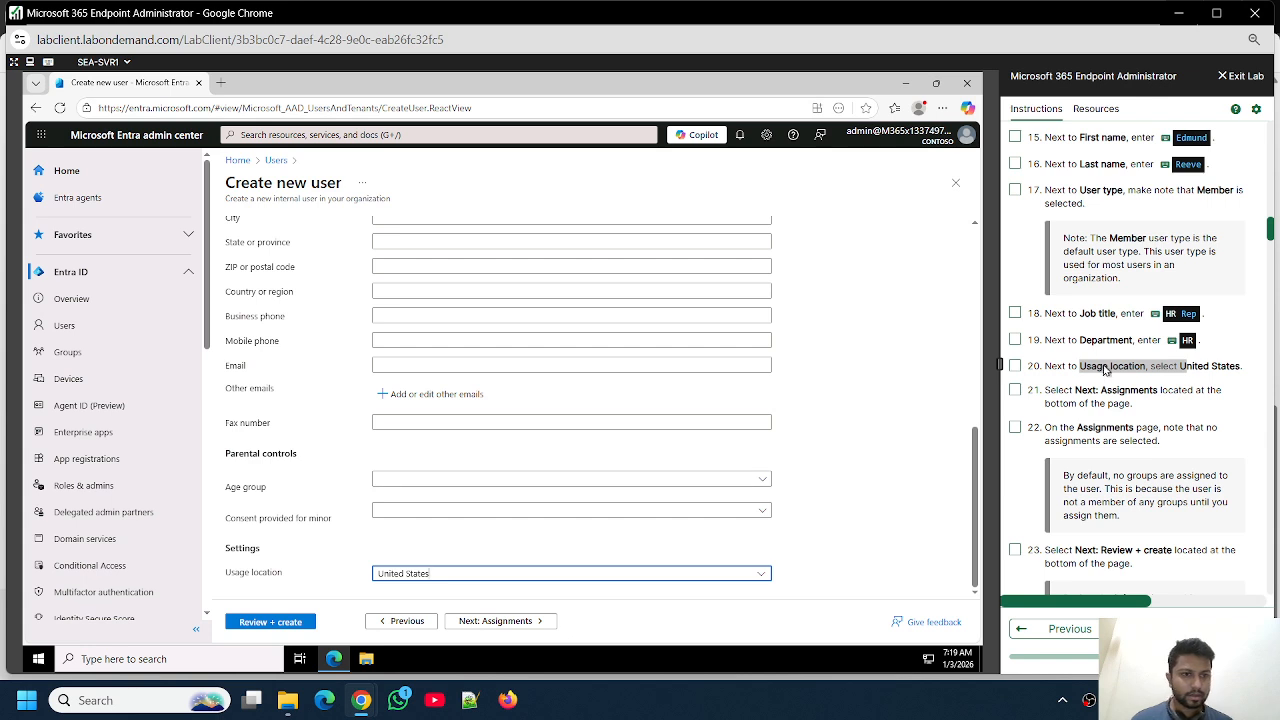
# Continue to Assignments without adding any, review the new user's details, and create the user
pyautogui.click(531, 624)
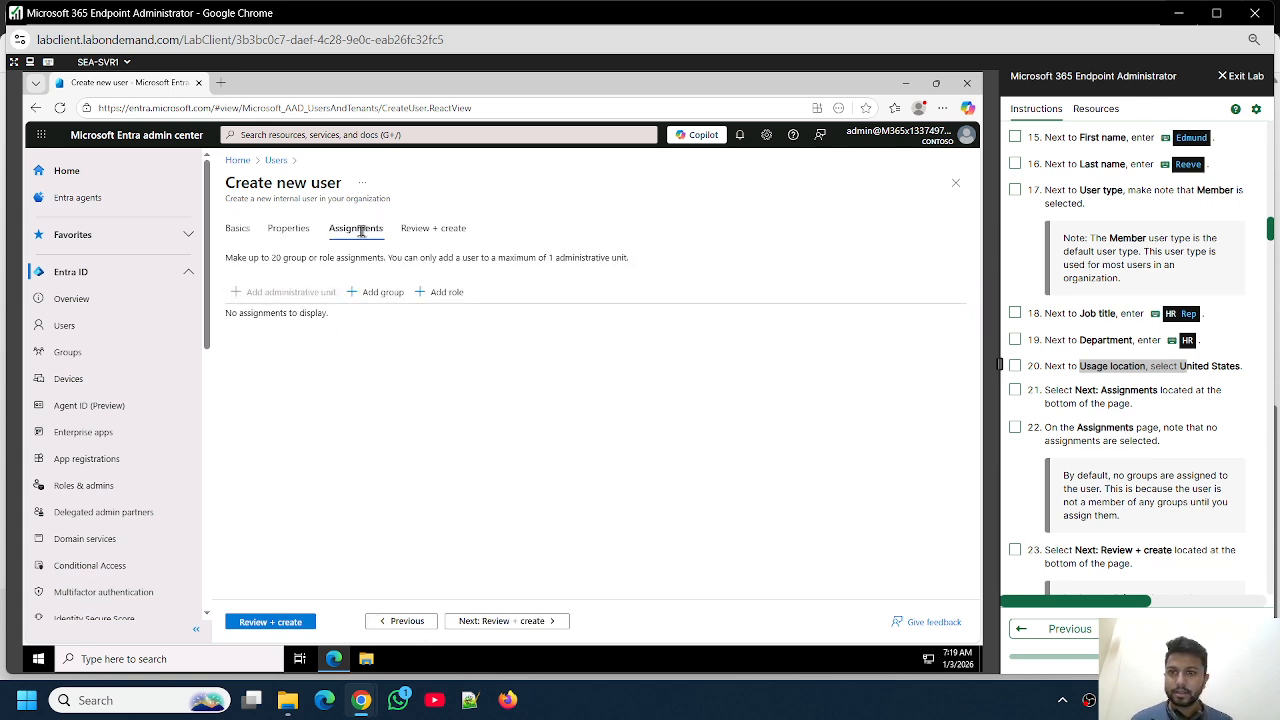
pyautogui.scroll(-3, 1105, 398)
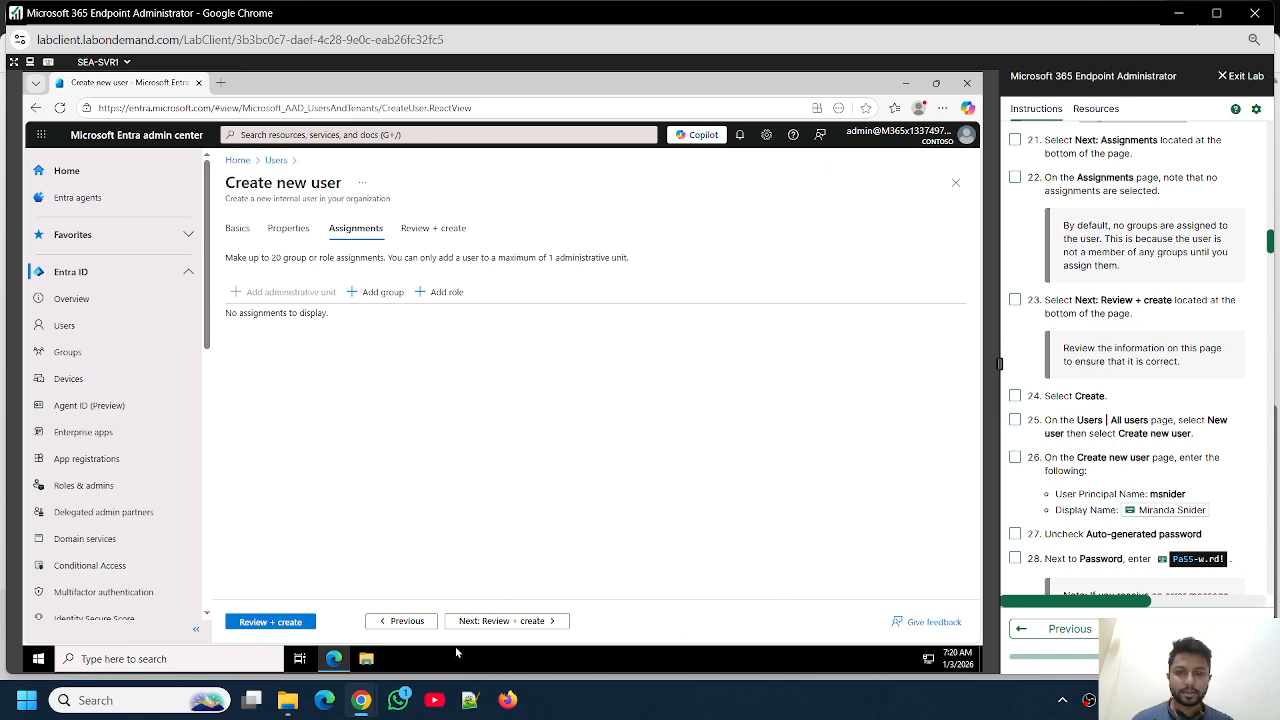
pyautogui.click(303, 627)
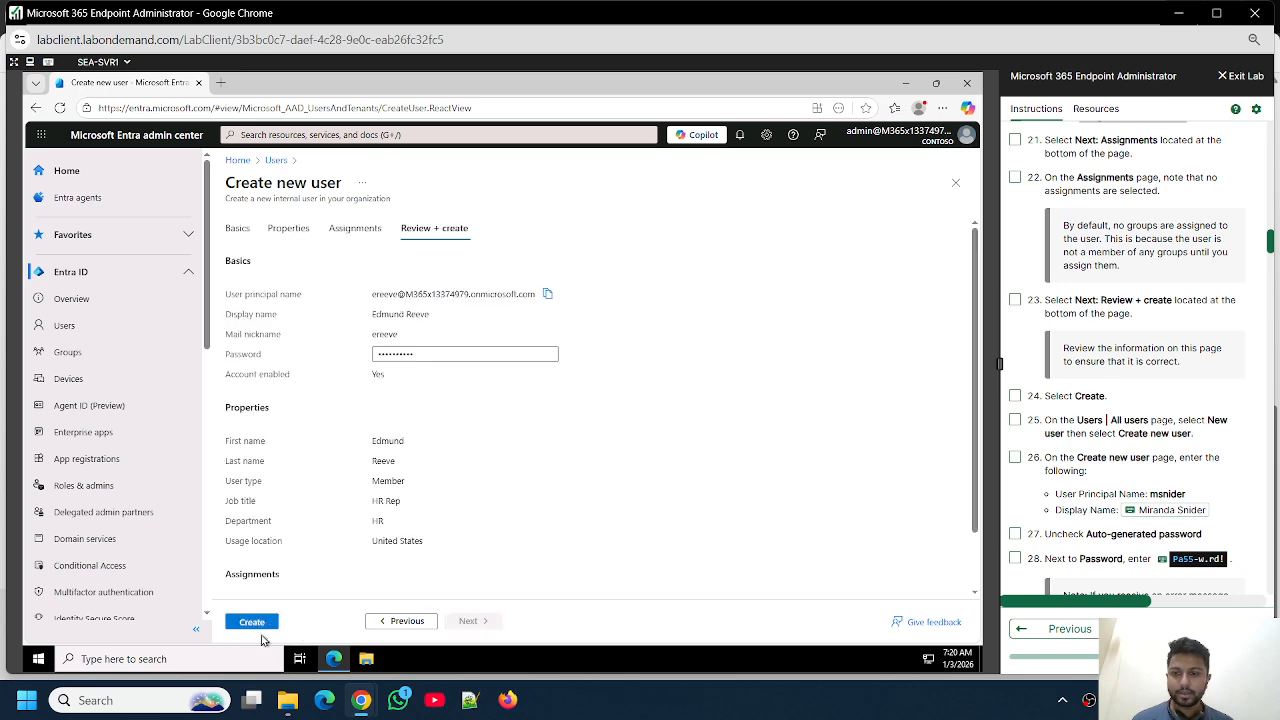
pyautogui.click(258, 623)
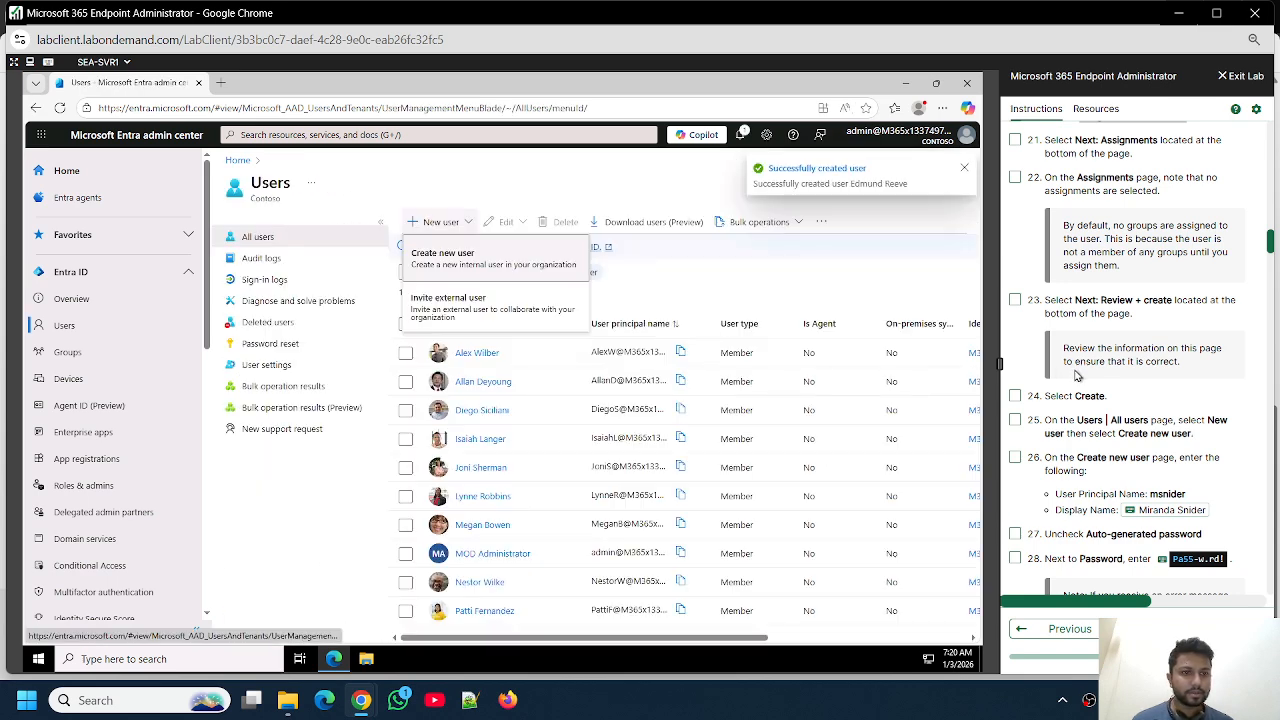
# Start a second new user and enter the principal name, display name and account password from the lab instructions, with Auto-generate password off
pyautogui.scroll(-1, 1078, 377)
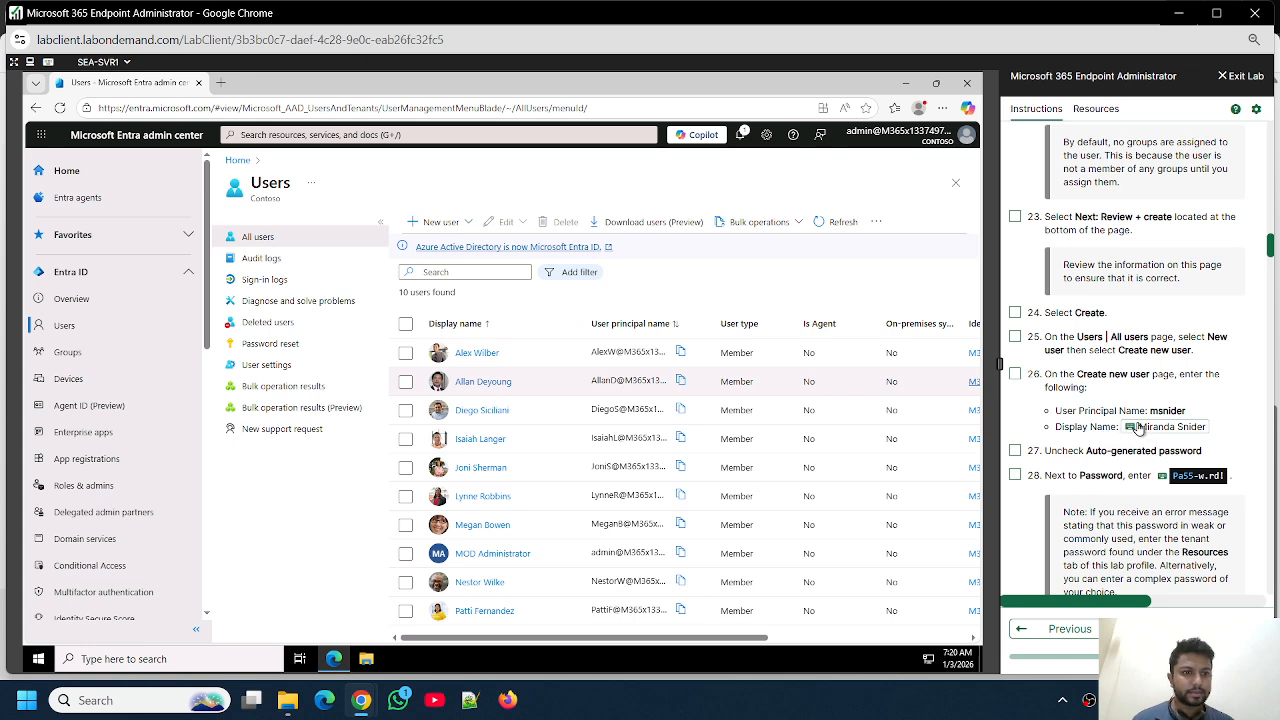
pyautogui.click(443, 223)
pyautogui.click(523, 285)
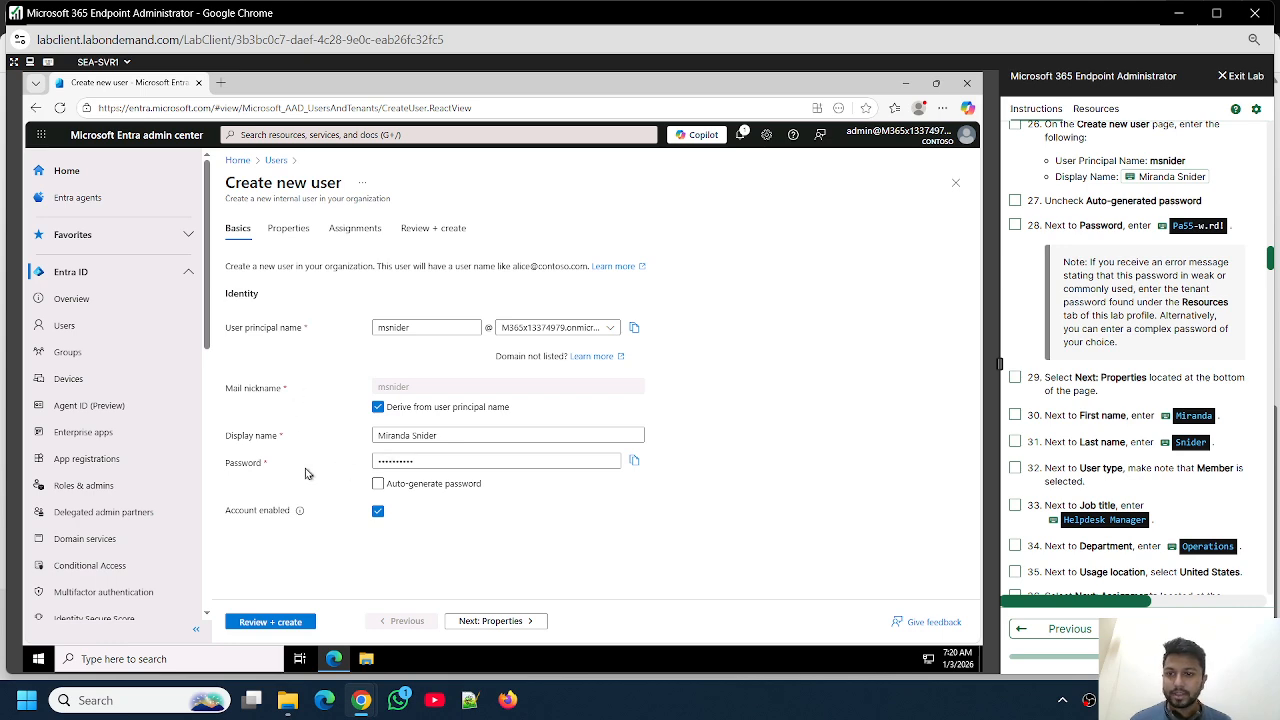
pyautogui.click(432, 483)
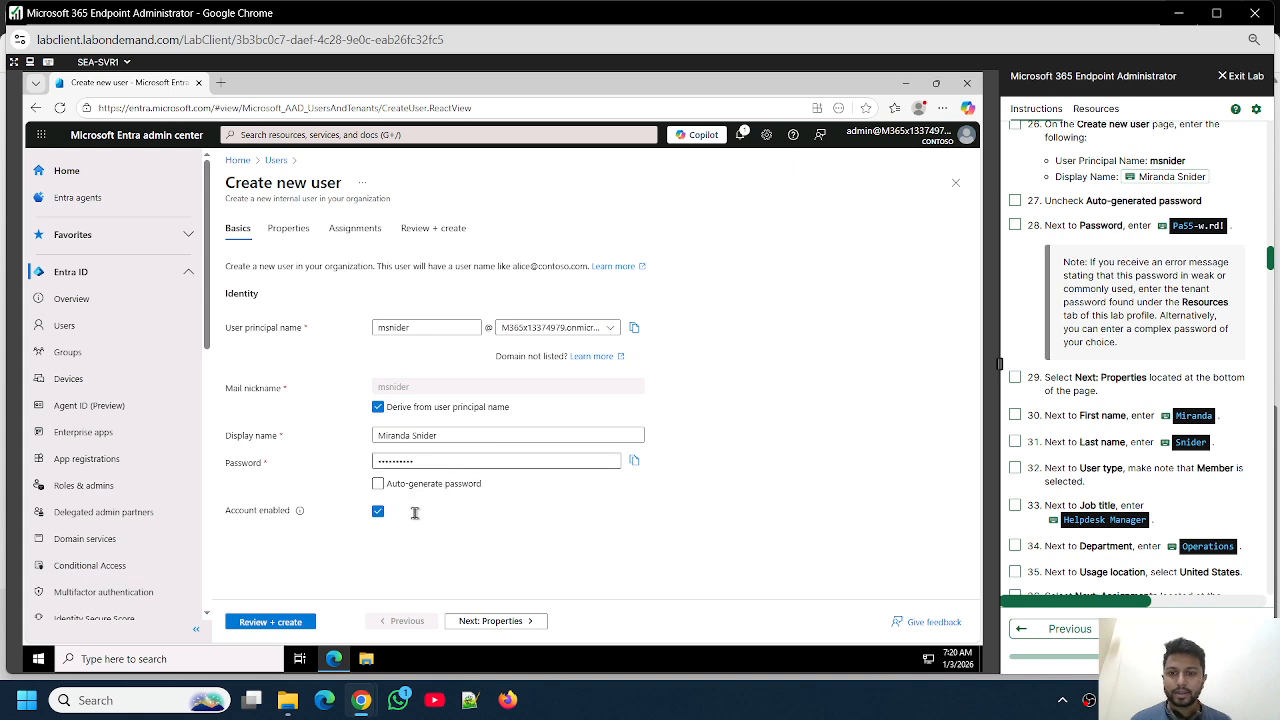
# Continue to the second user's Properties and enter the first and last name supplied in the lab instructions
pyautogui.click(497, 621)
pyautogui.click(492, 621)
pyautogui.click(400, 621)
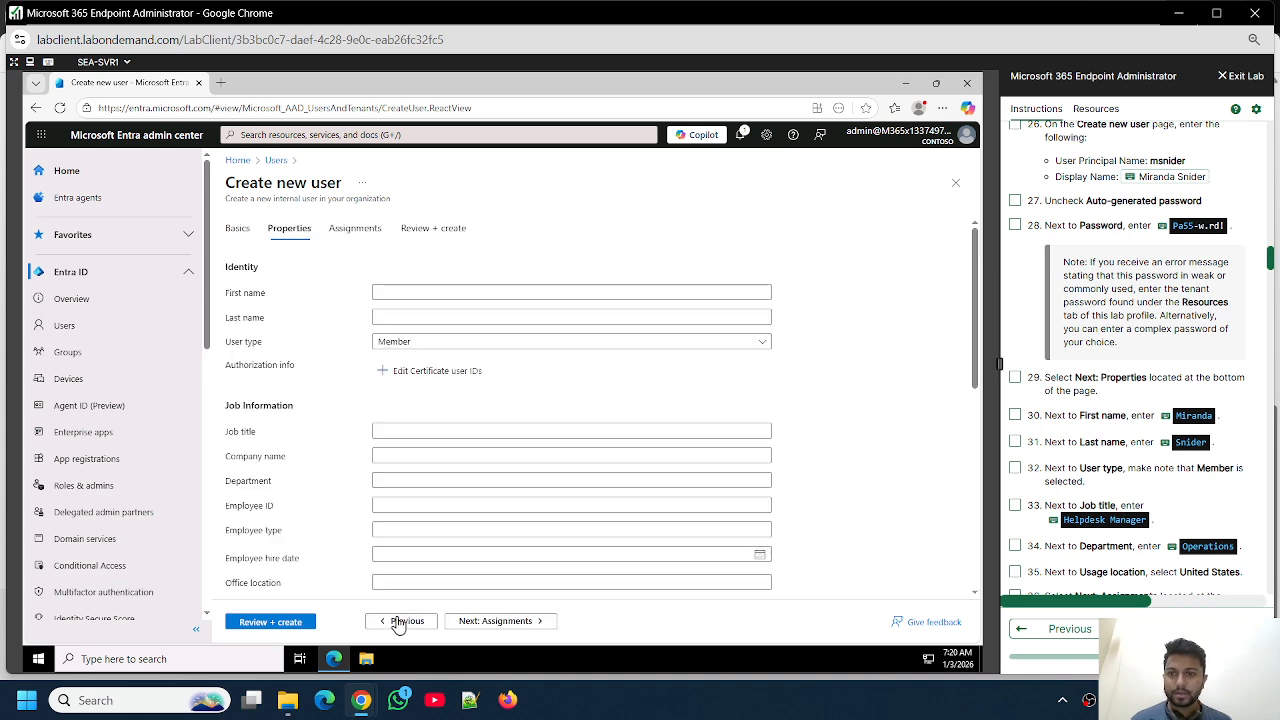
pyautogui.click(594, 295)
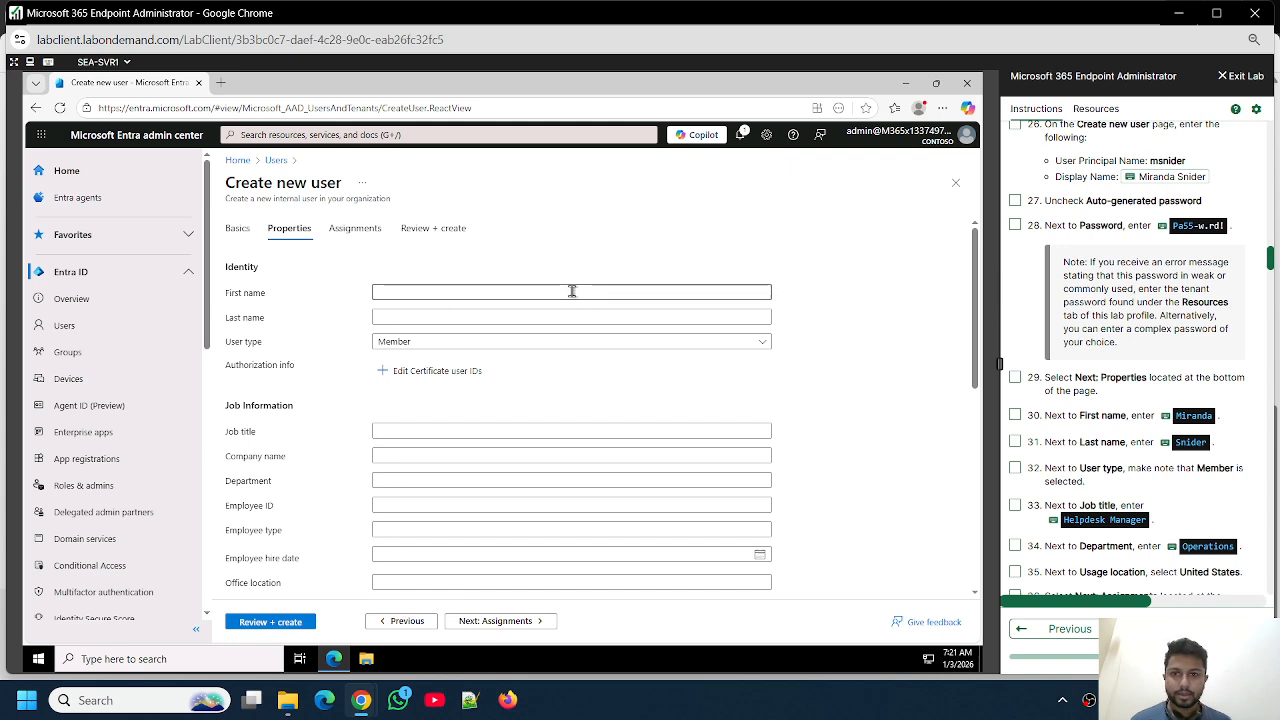
pyautogui.click(1165, 421)
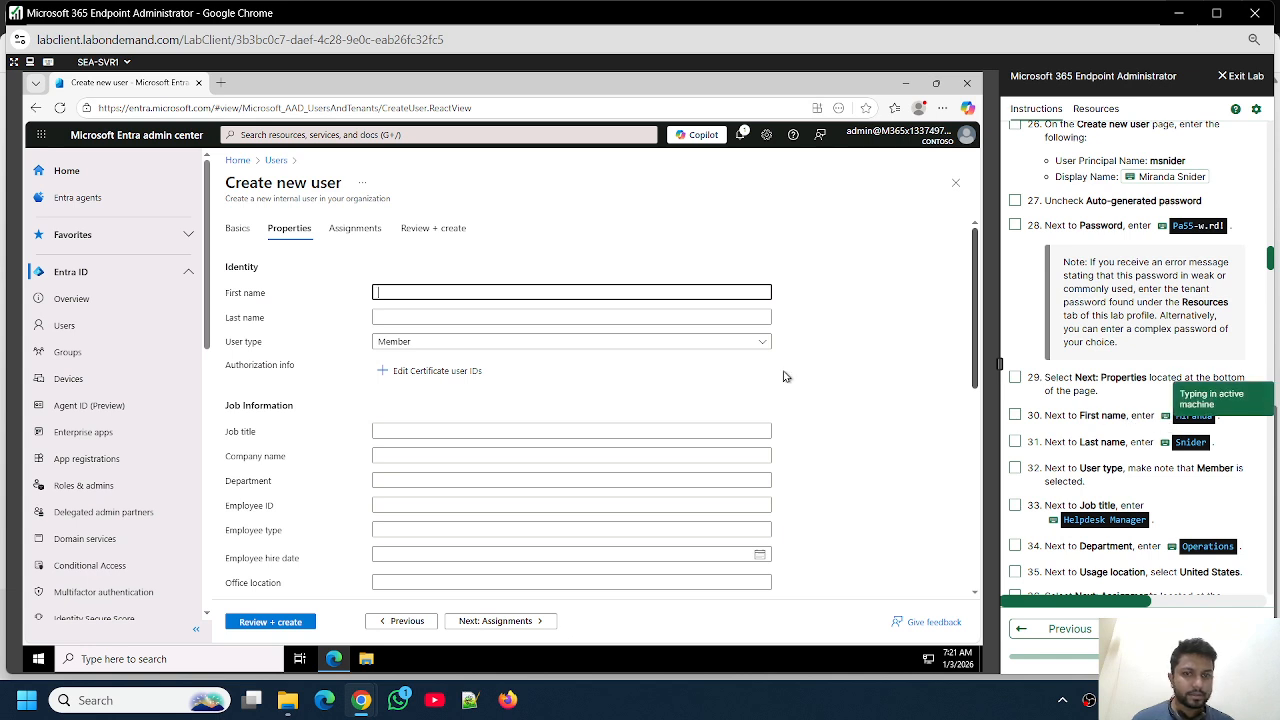
pyautogui.click(432, 318)
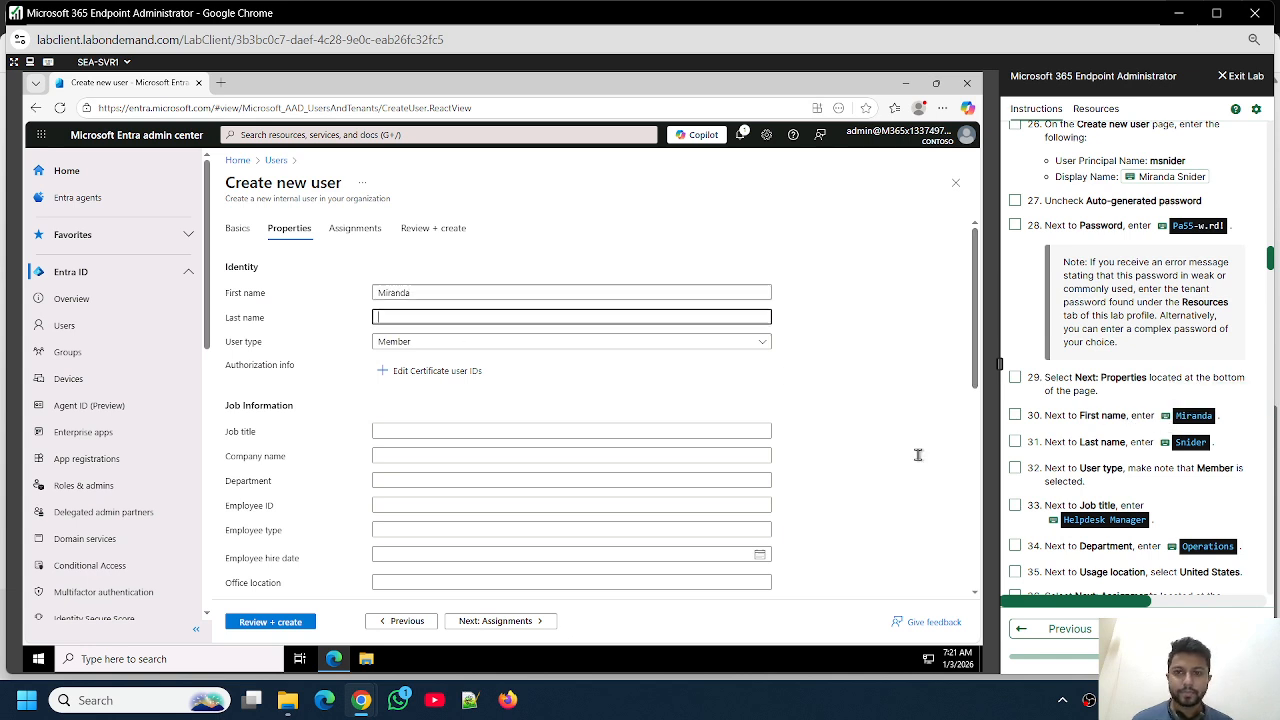
pyautogui.click(1165, 442)
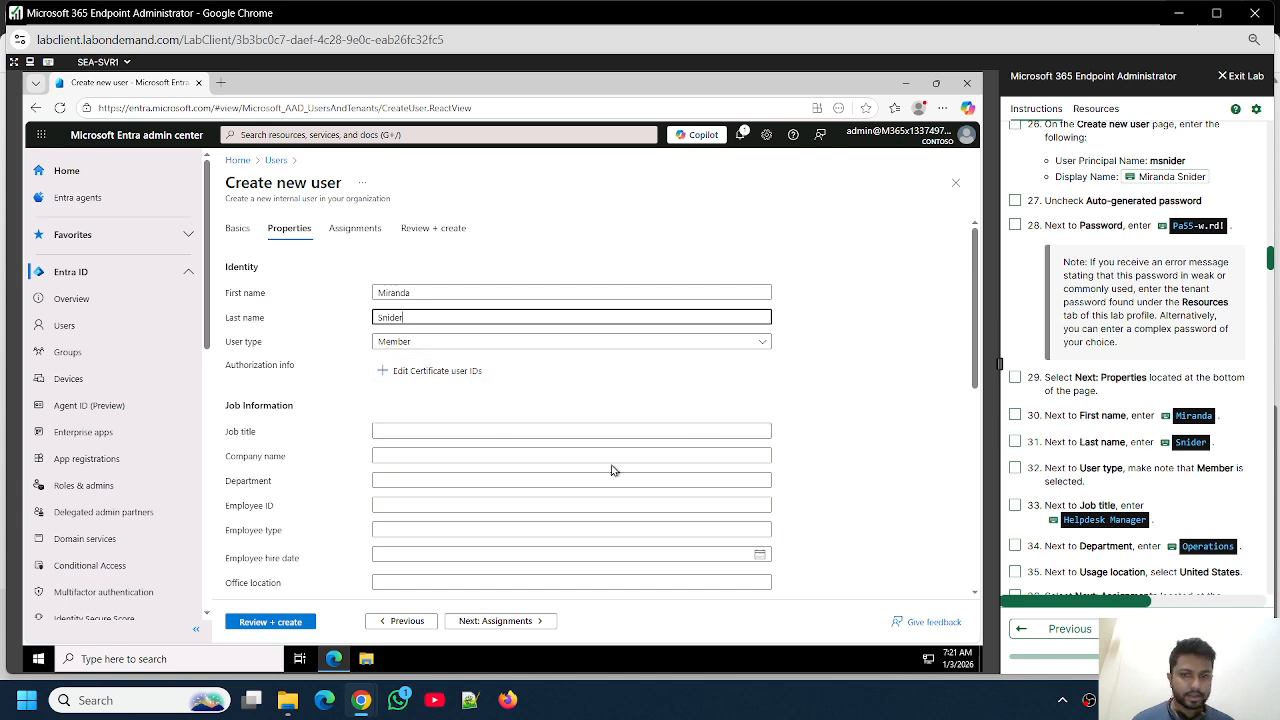
# Set the second user's job title to Helpdesk Manager and the department to Operations
pyautogui.click(503, 436)
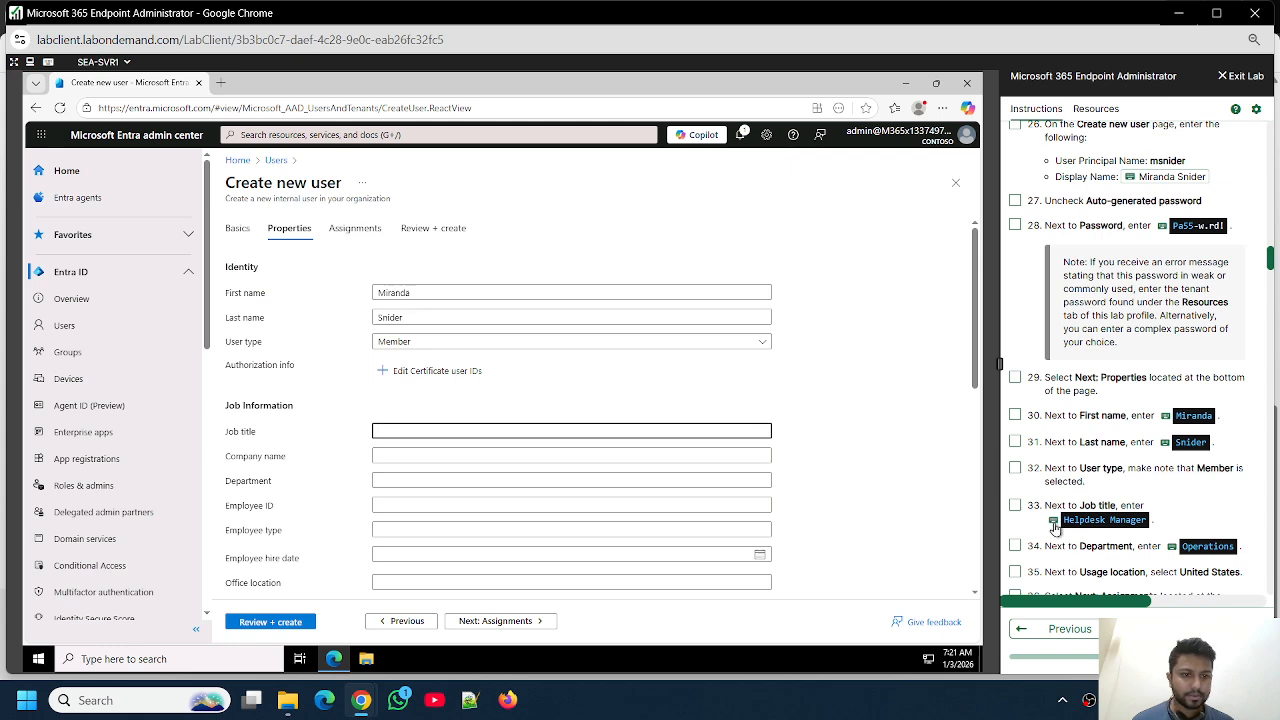
pyautogui.click(1054, 523)
pyautogui.scroll(-5, 1100, 430)
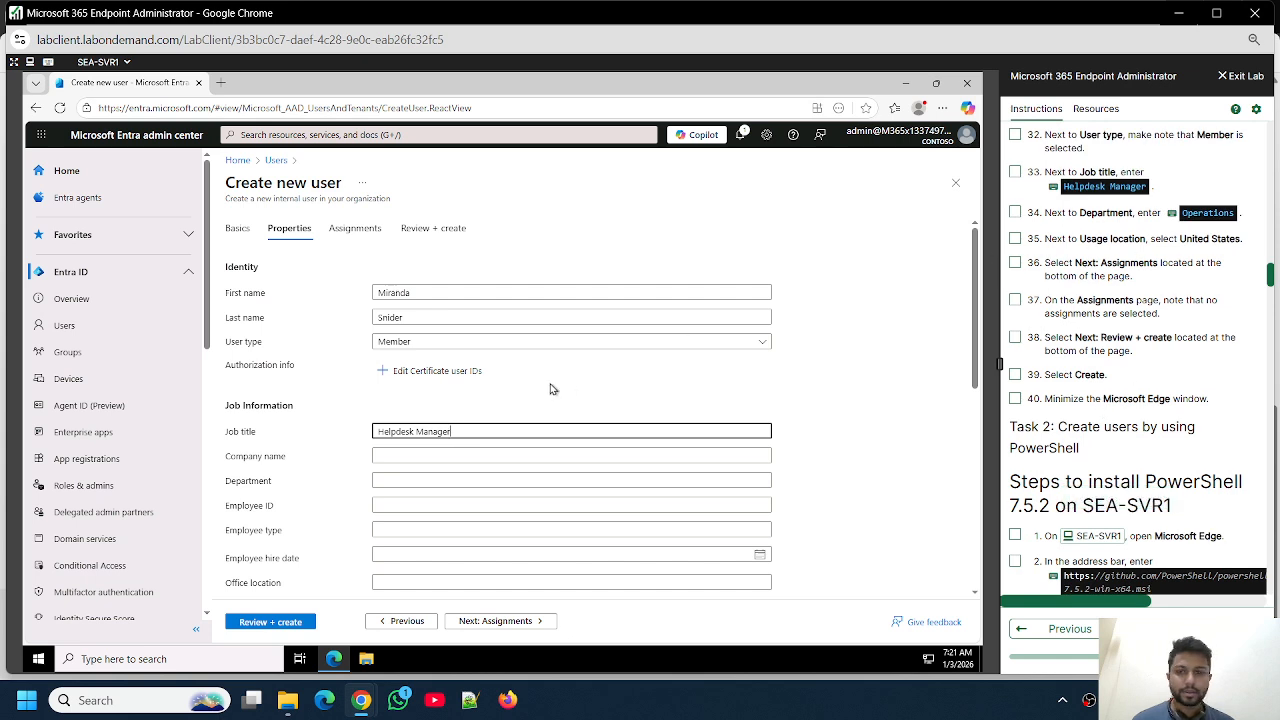
pyautogui.click(392, 487)
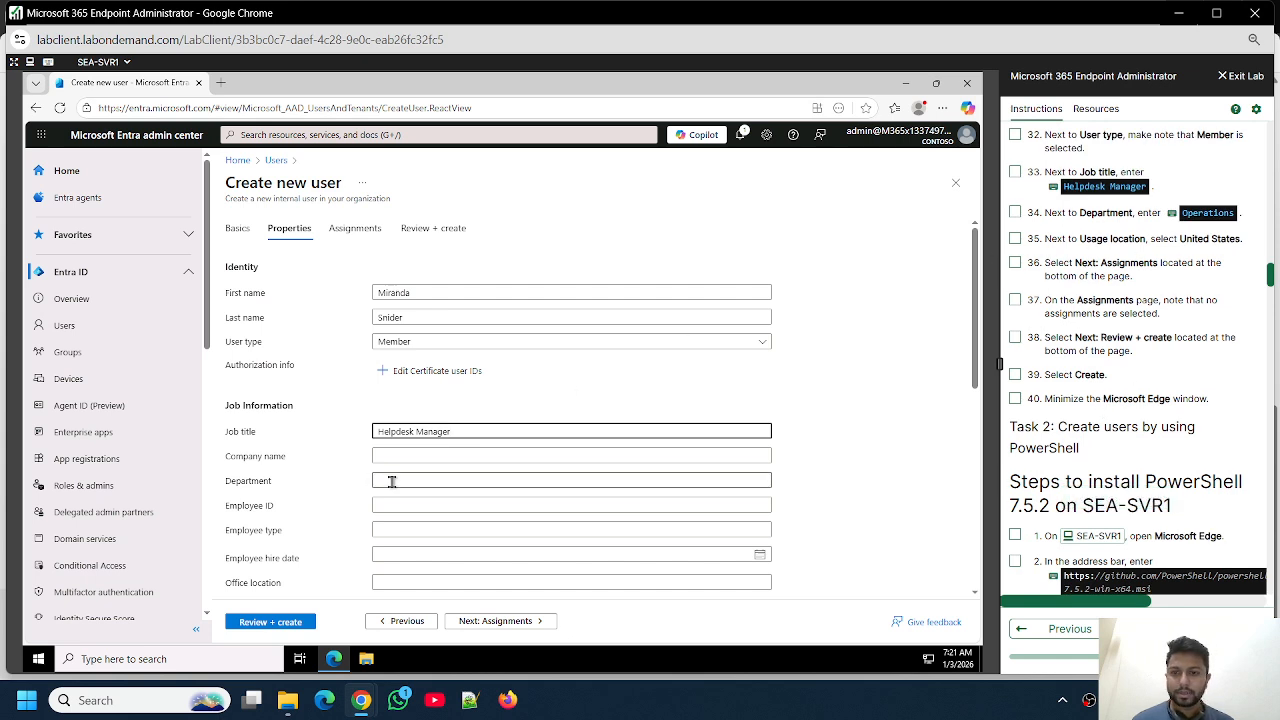
pyautogui.click(1174, 215)
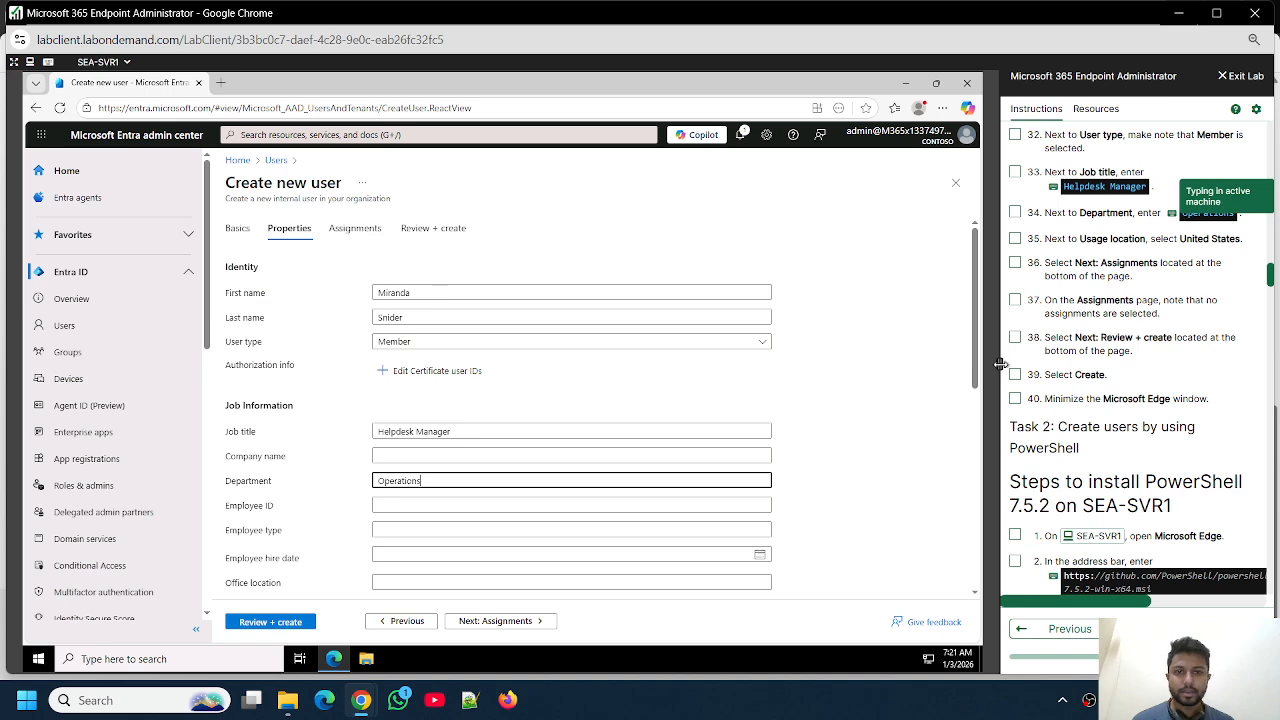
# Set the second user's usage location to United States
pyautogui.scroll(-6, 766, 555)
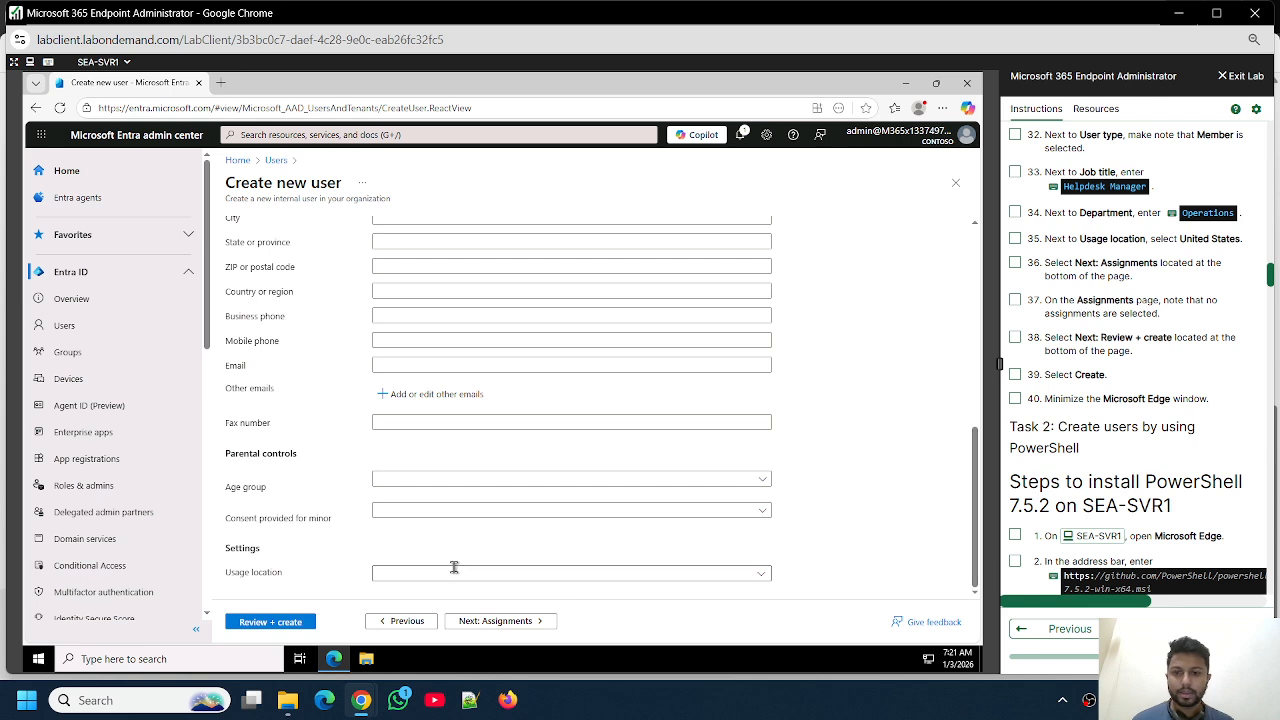
pyautogui.click(764, 577)
pyautogui.scroll(-20, 862, 466)
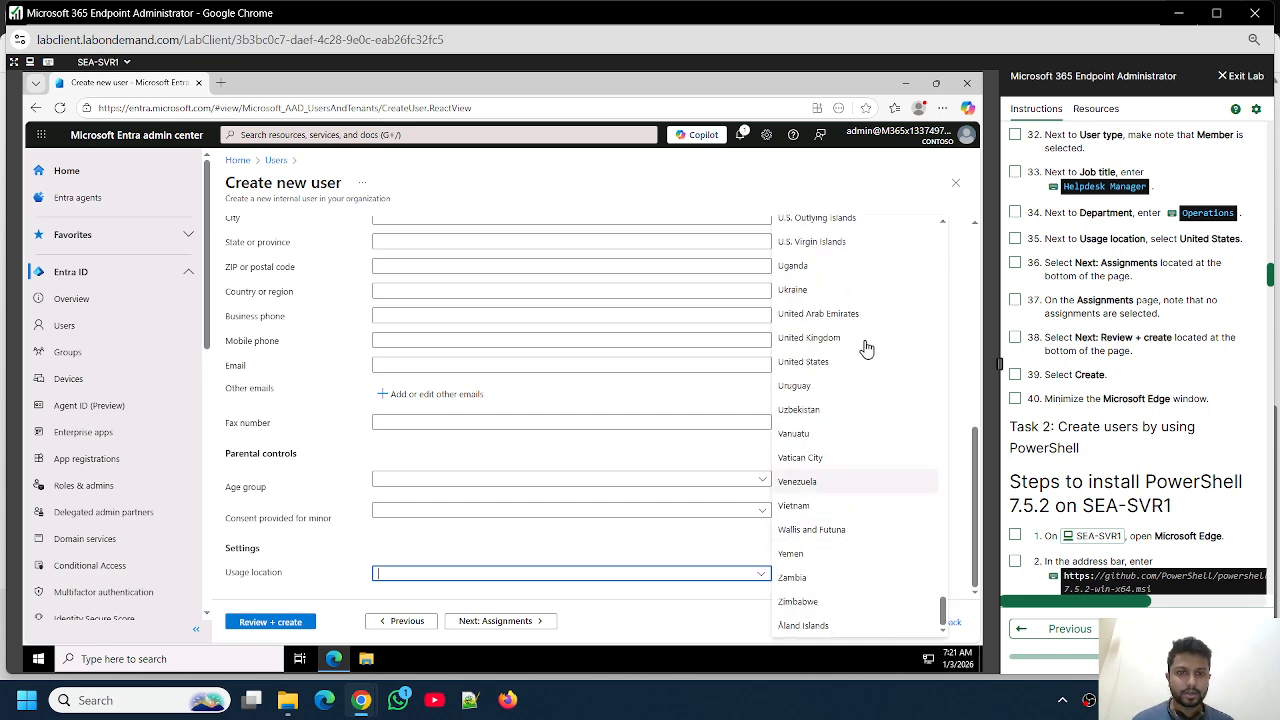
pyautogui.click(815, 362)
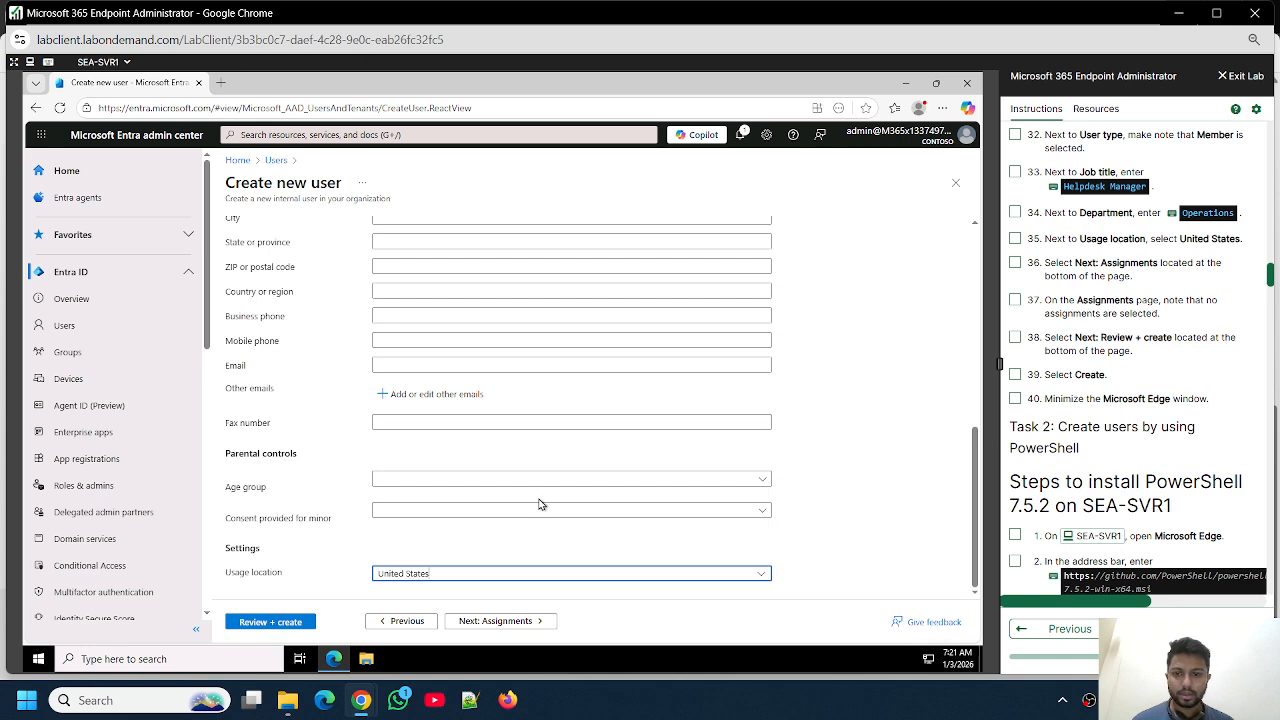
# Create the second user without assignments and check the user creation notifications
pyautogui.click(524, 627)
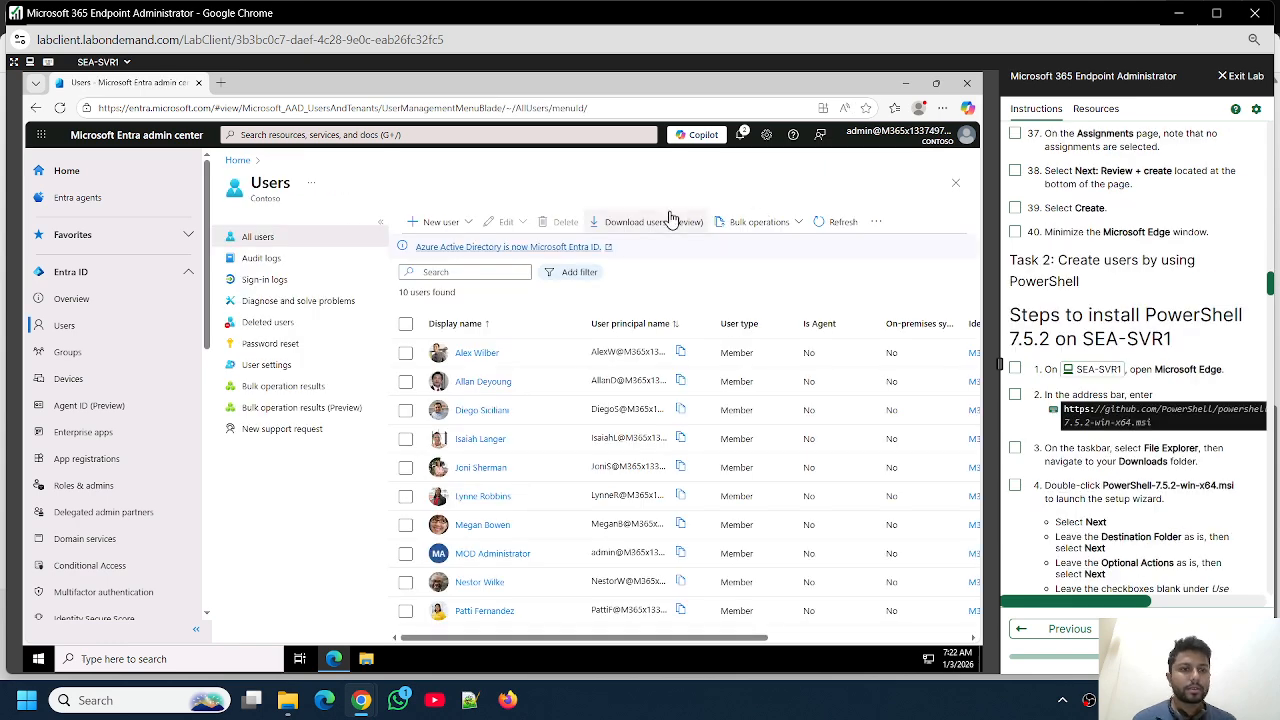
pyautogui.click(740, 135)
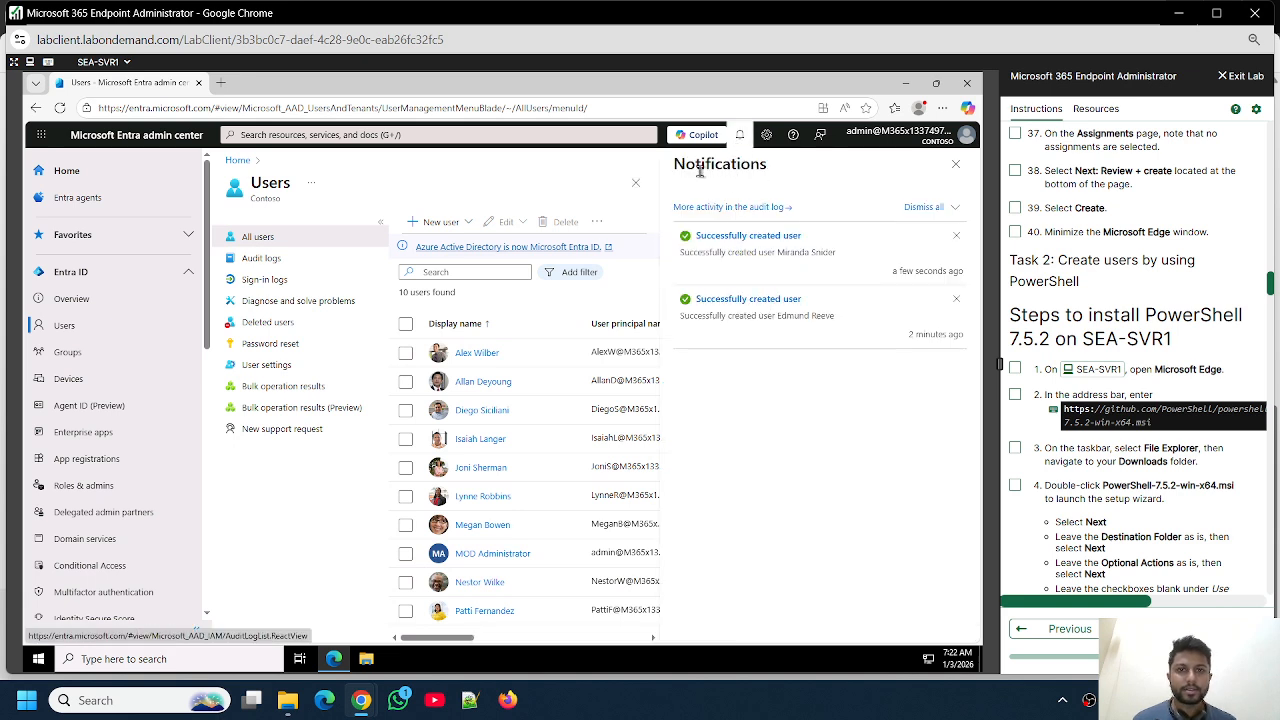
pyautogui.click(954, 165)
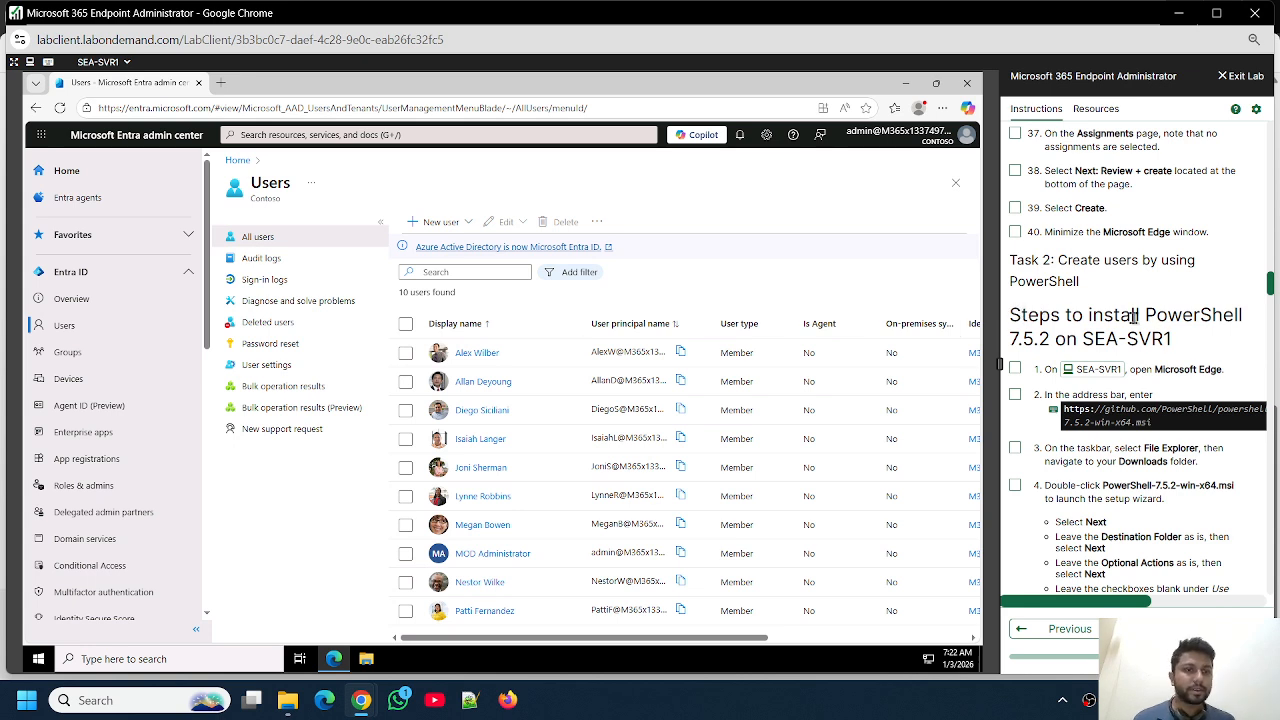
# Start downloading PowerShell-7.5.2-win-x64.msi in a new browser tab using the GitHub address from Task 2, step 2 of the lab instructions
pyautogui.moveTo(1145, 316); pyautogui.dragTo(1258, 320)
pyautogui.click(1079, 336)
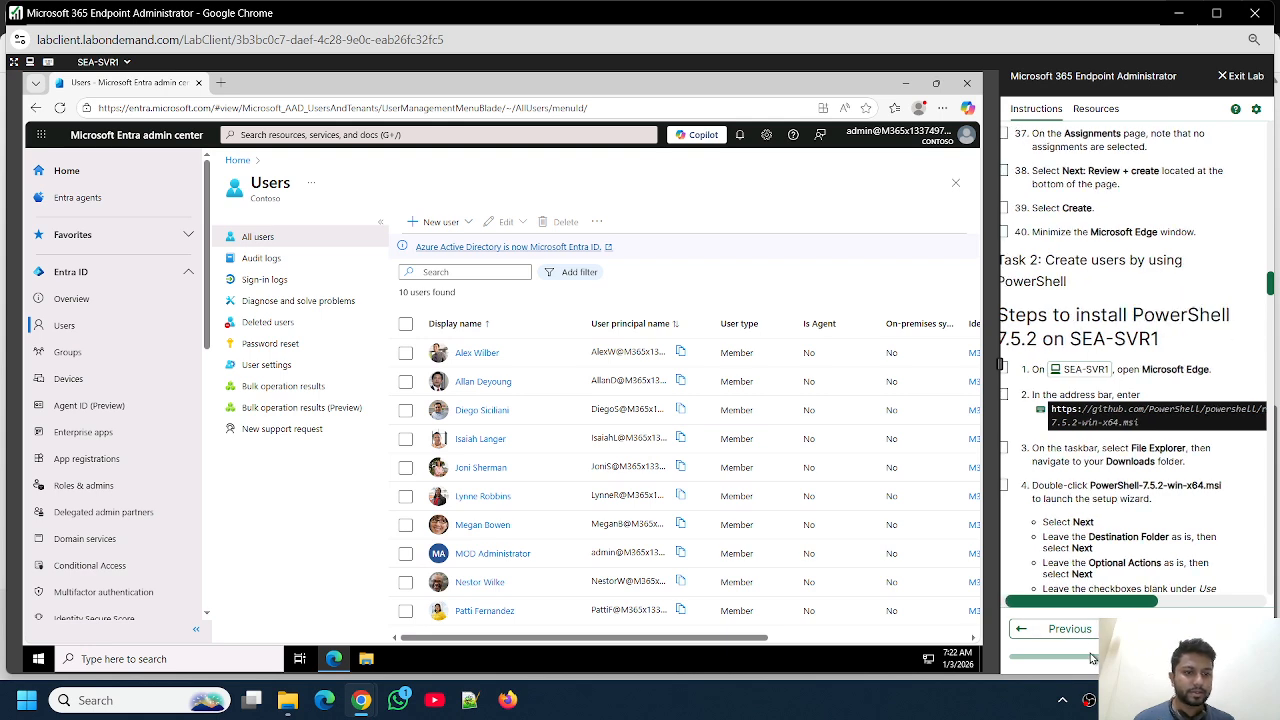
pyautogui.scroll(-2, 1128, 504)
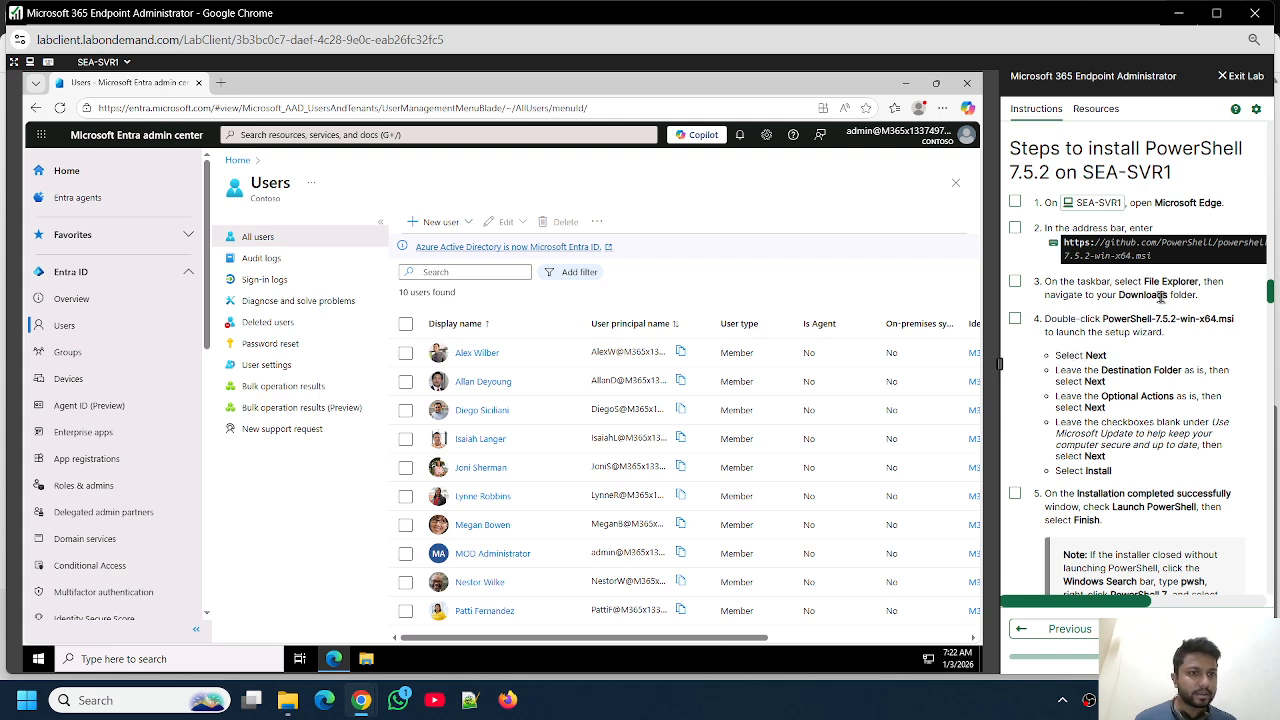
pyautogui.scroll(1, 1066, 260)
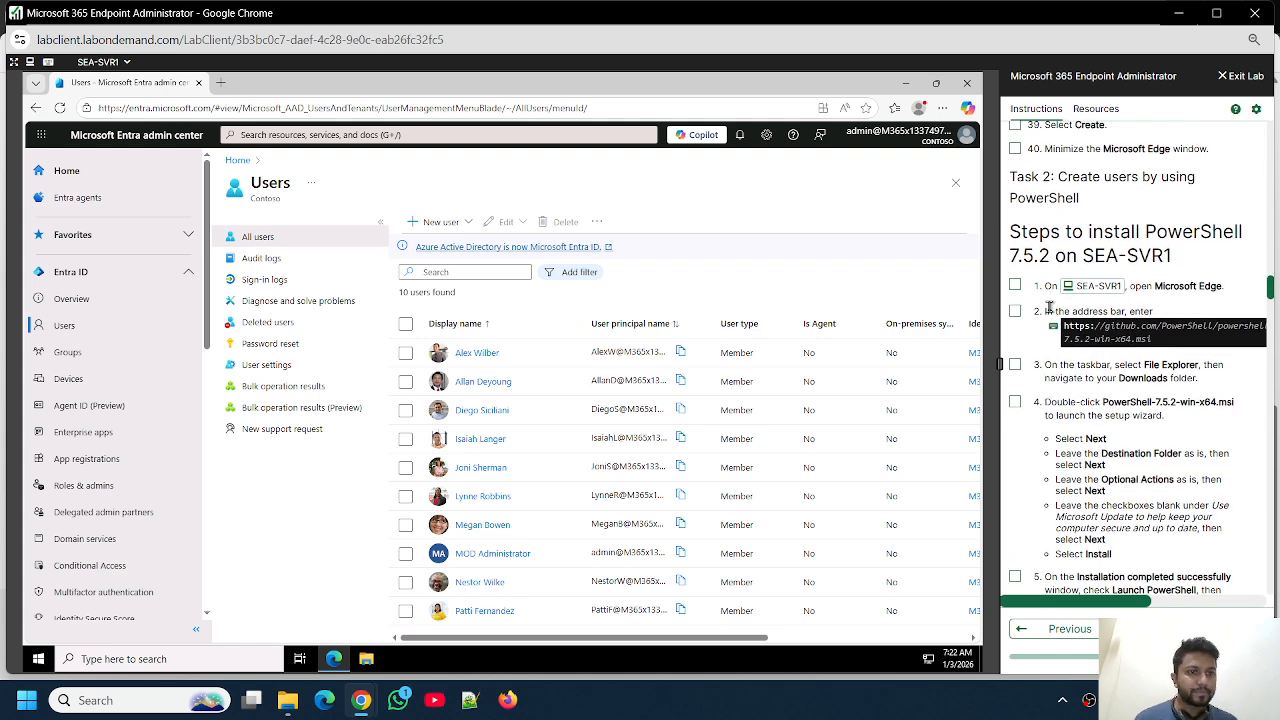
pyautogui.click(221, 82)
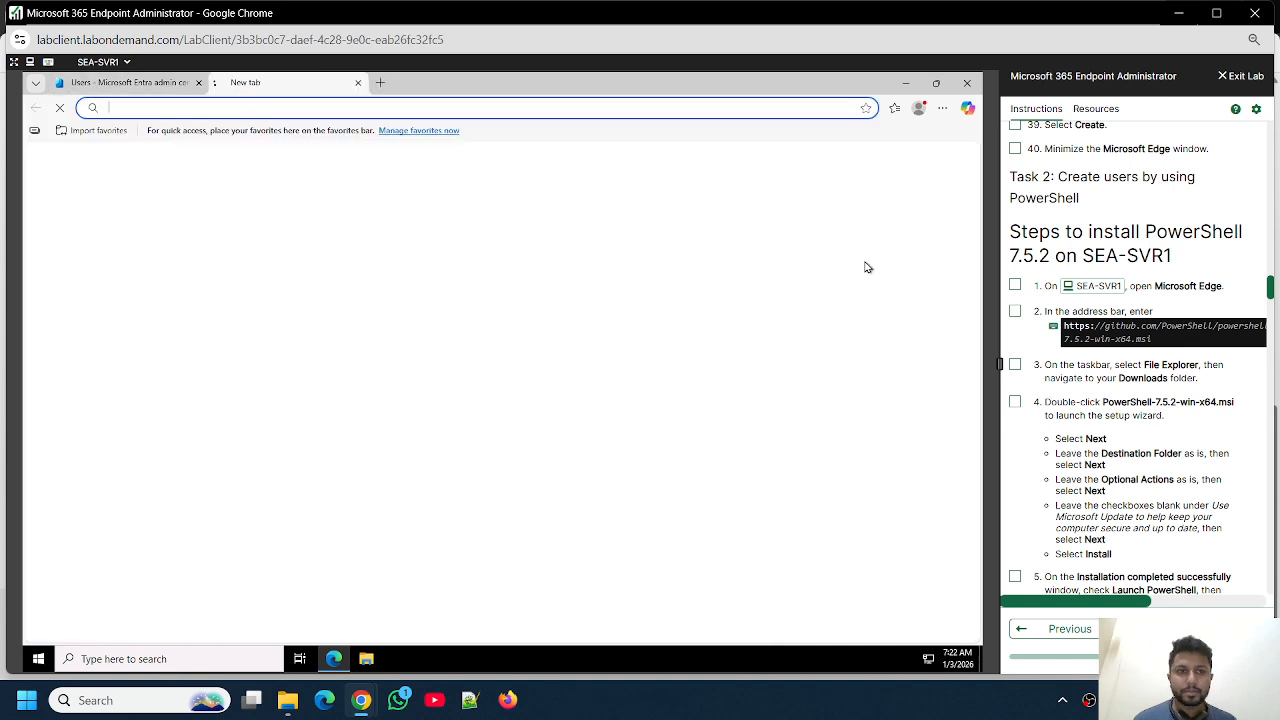
pyautogui.click(1055, 330)
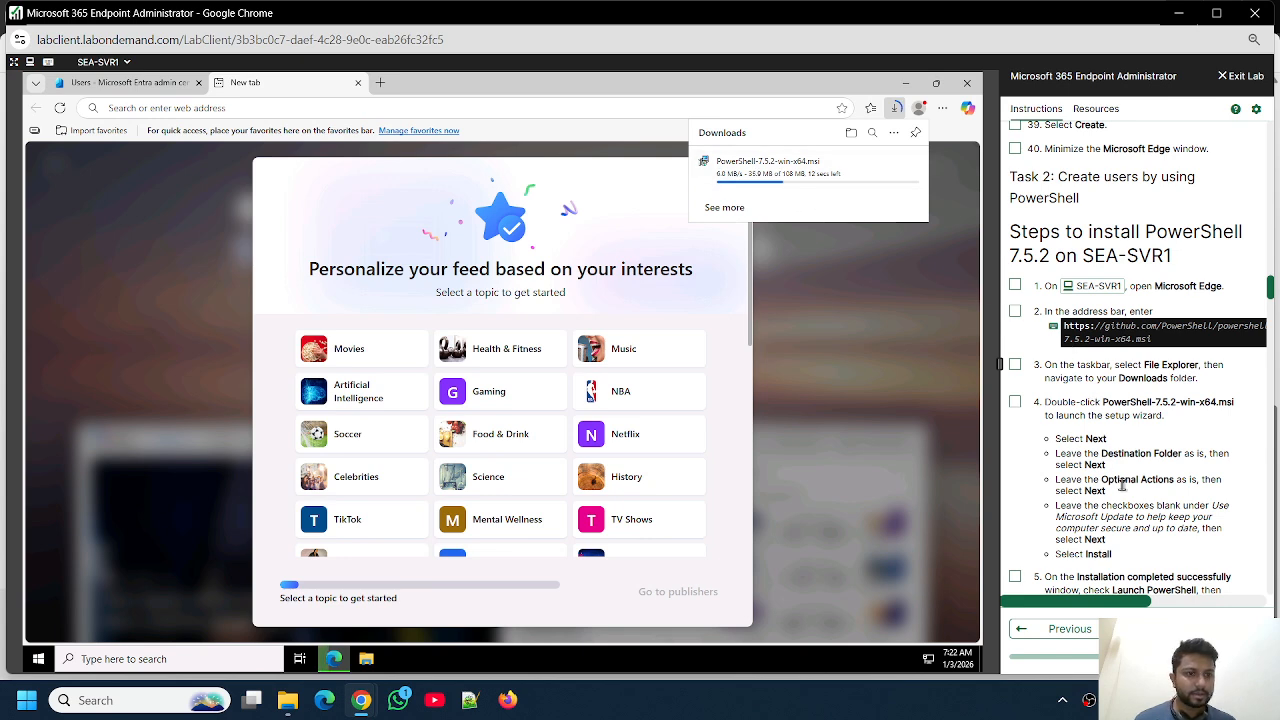
# Run the downloaded PowerShell-7.5.2-win-x64.msi and install PowerShell 7 with the default destination folder and optional actions
pyautogui.scroll(-3, 1092, 437)
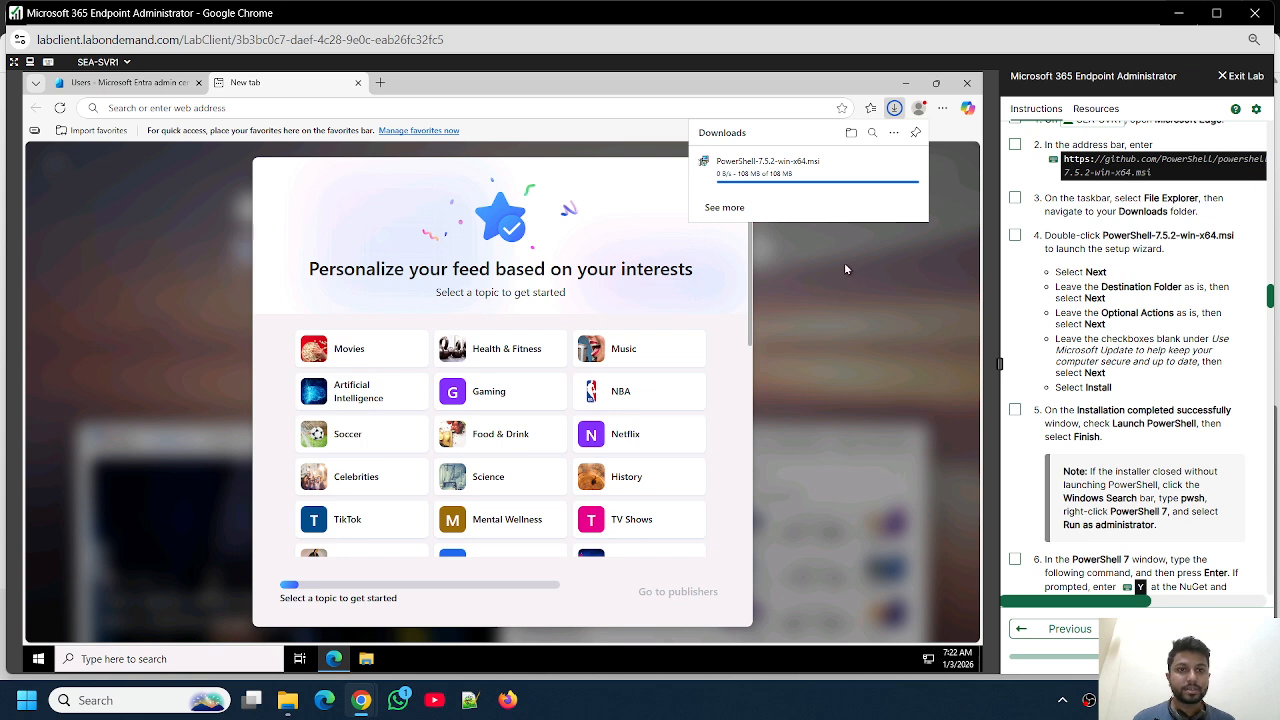
pyautogui.click(767, 167)
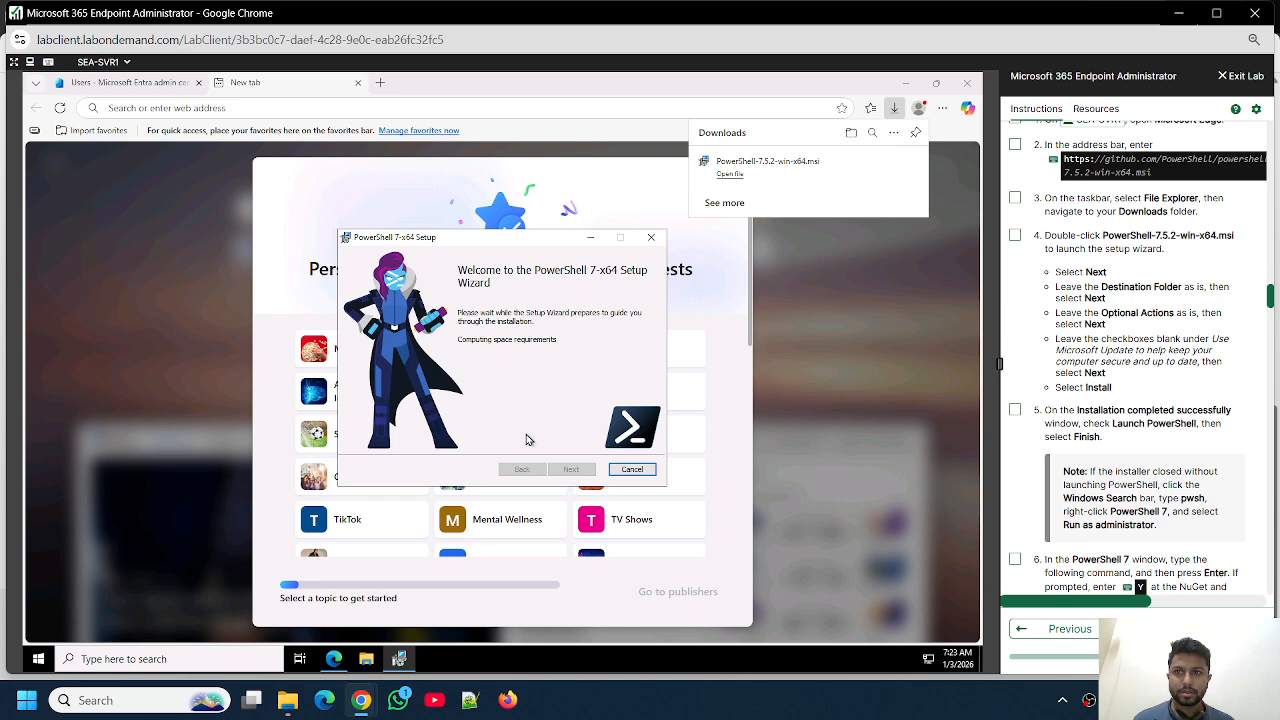
pyautogui.click(572, 470)
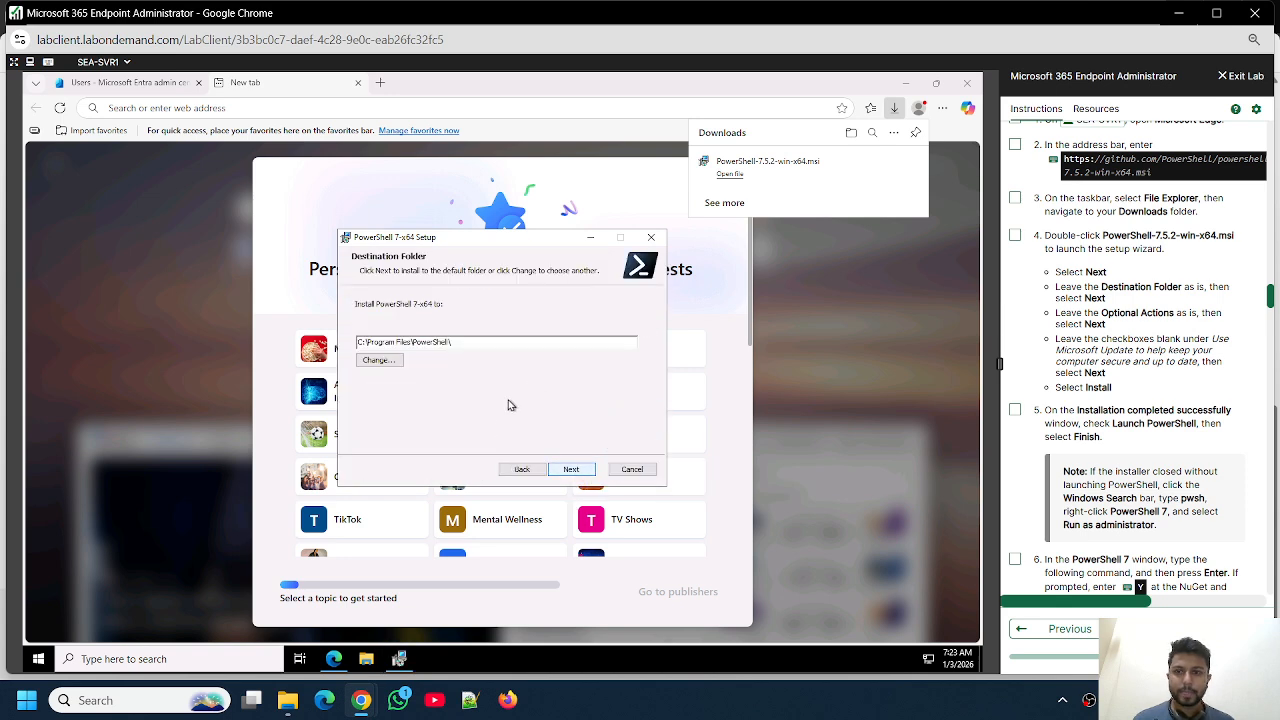
pyautogui.click(571, 470)
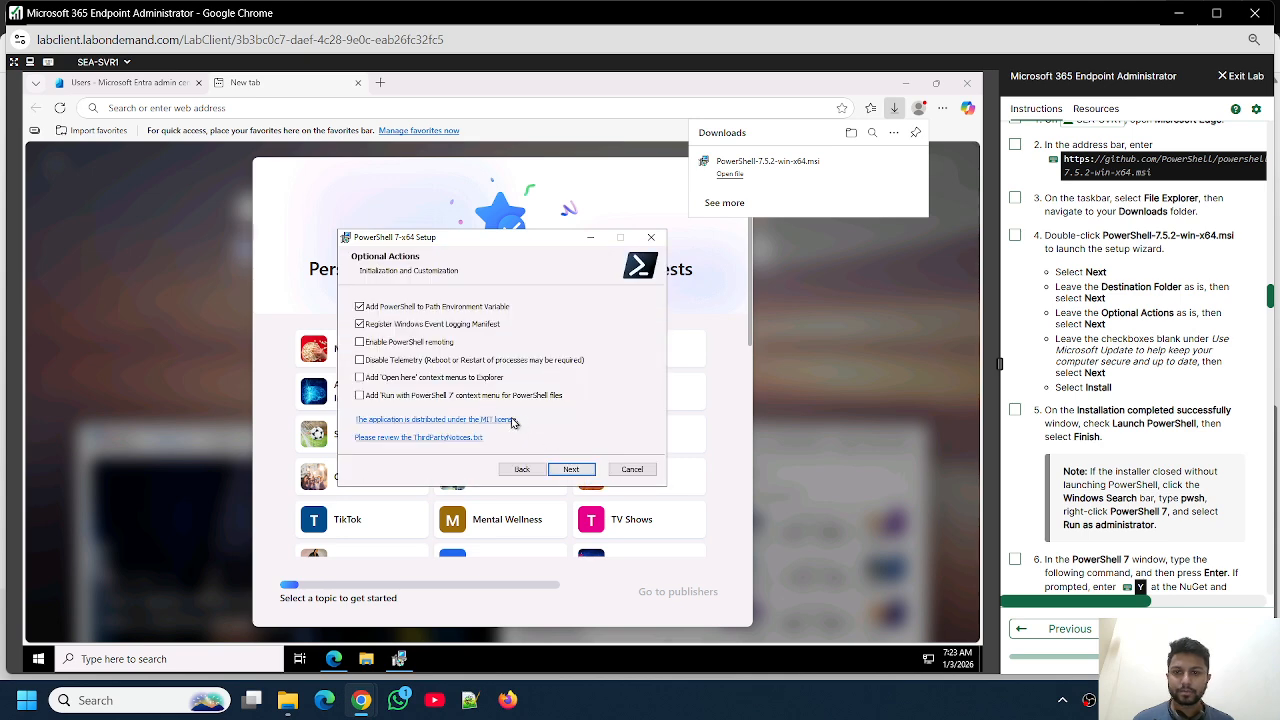
pyautogui.click(578, 470)
pyautogui.click(576, 470)
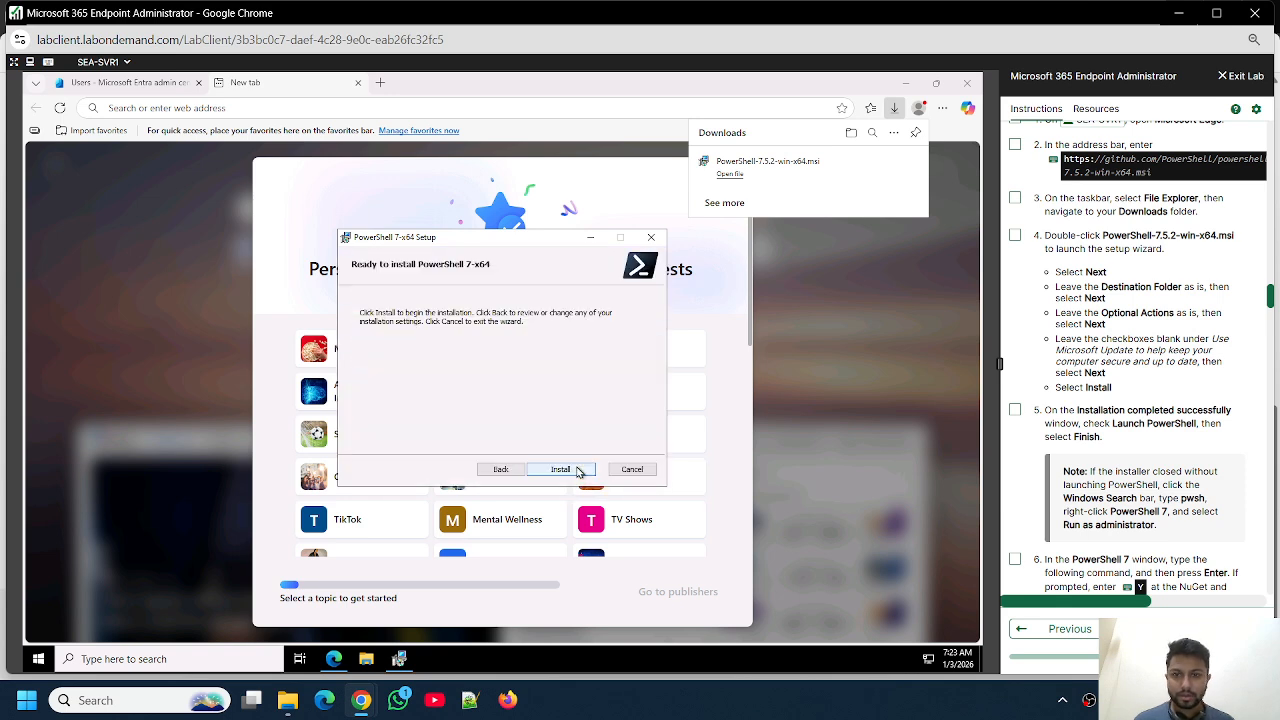
pyautogui.click(576, 470)
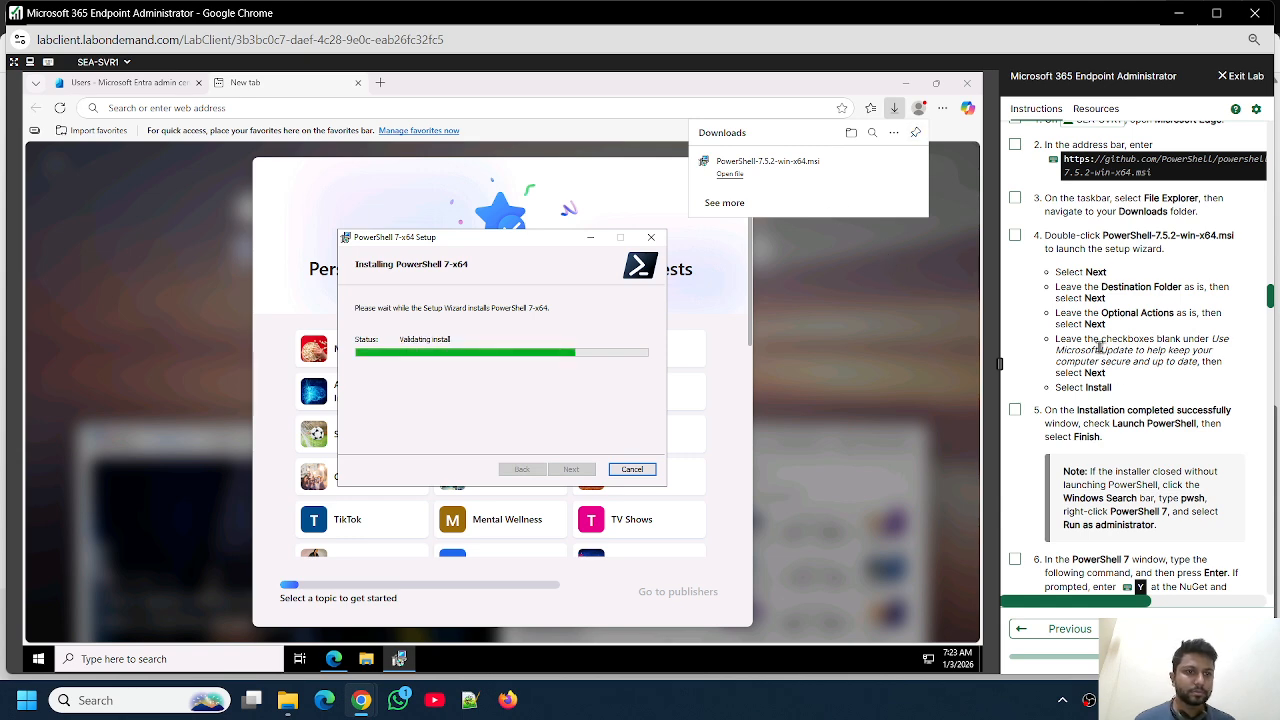
# Mark step 6 of Task 2 as done in the lab instructions and view its full Install-Module command
pyautogui.scroll(-3, 1100, 345)
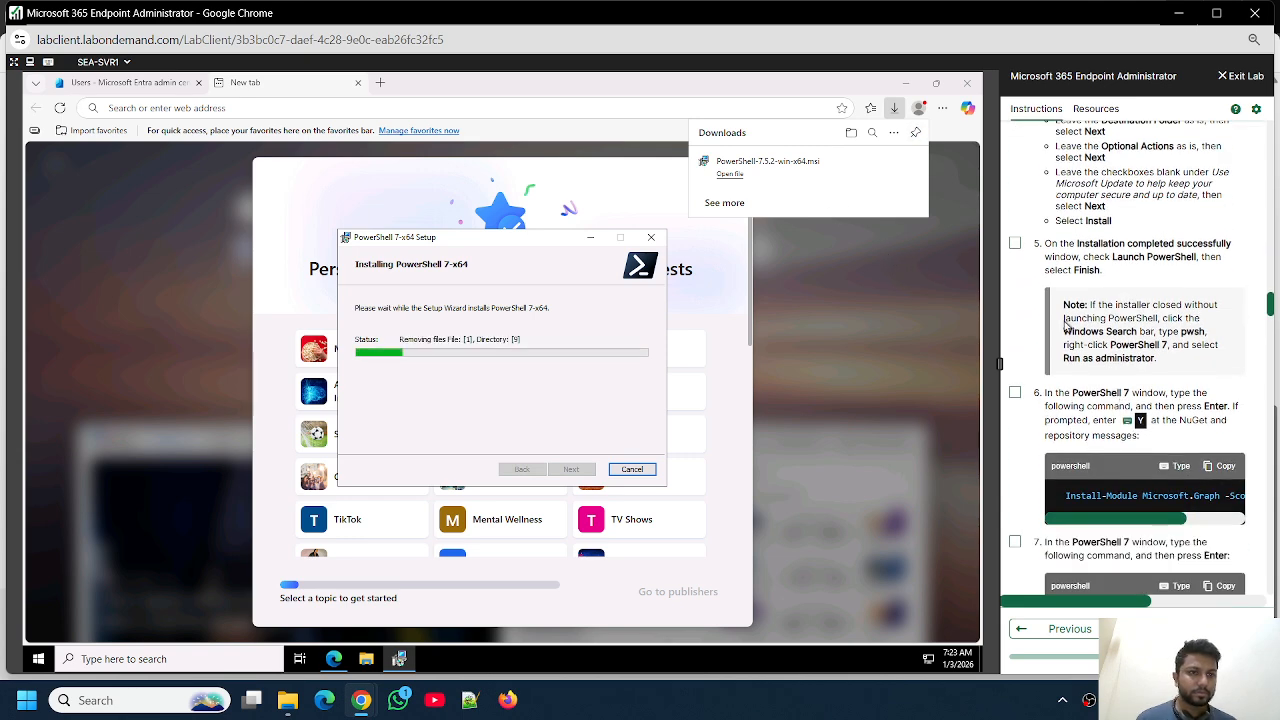
pyautogui.scroll(-3, 1066, 325)
pyautogui.click(1016, 228)
pyautogui.press('Return')
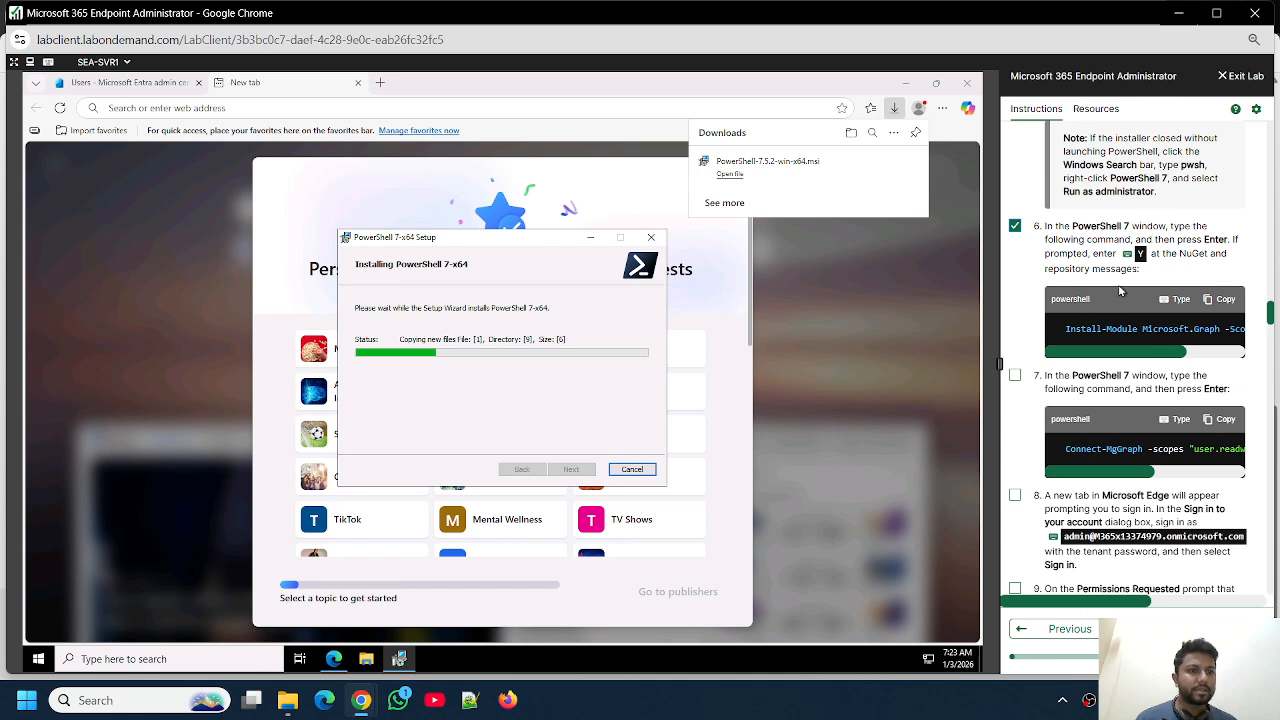
pyautogui.moveTo(1140, 357); pyautogui.dragTo(1072, 350)
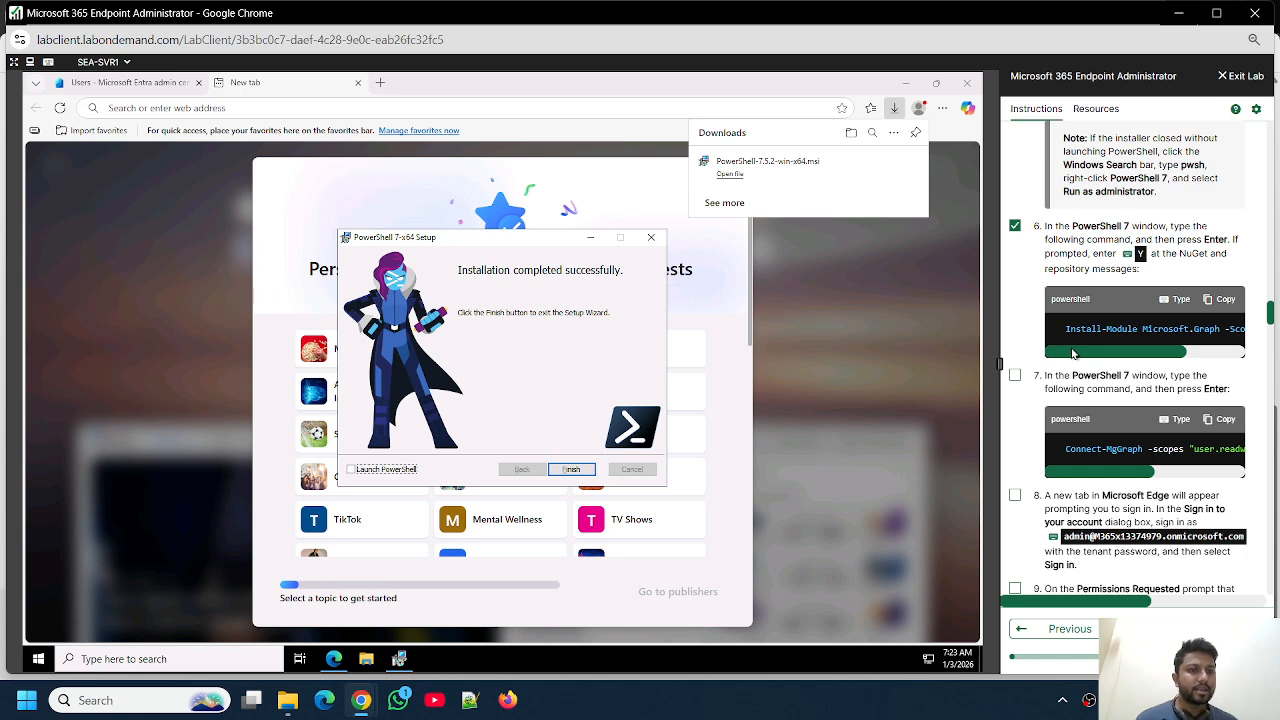
pyautogui.moveTo(1073, 353); pyautogui.dragTo(1200, 360)
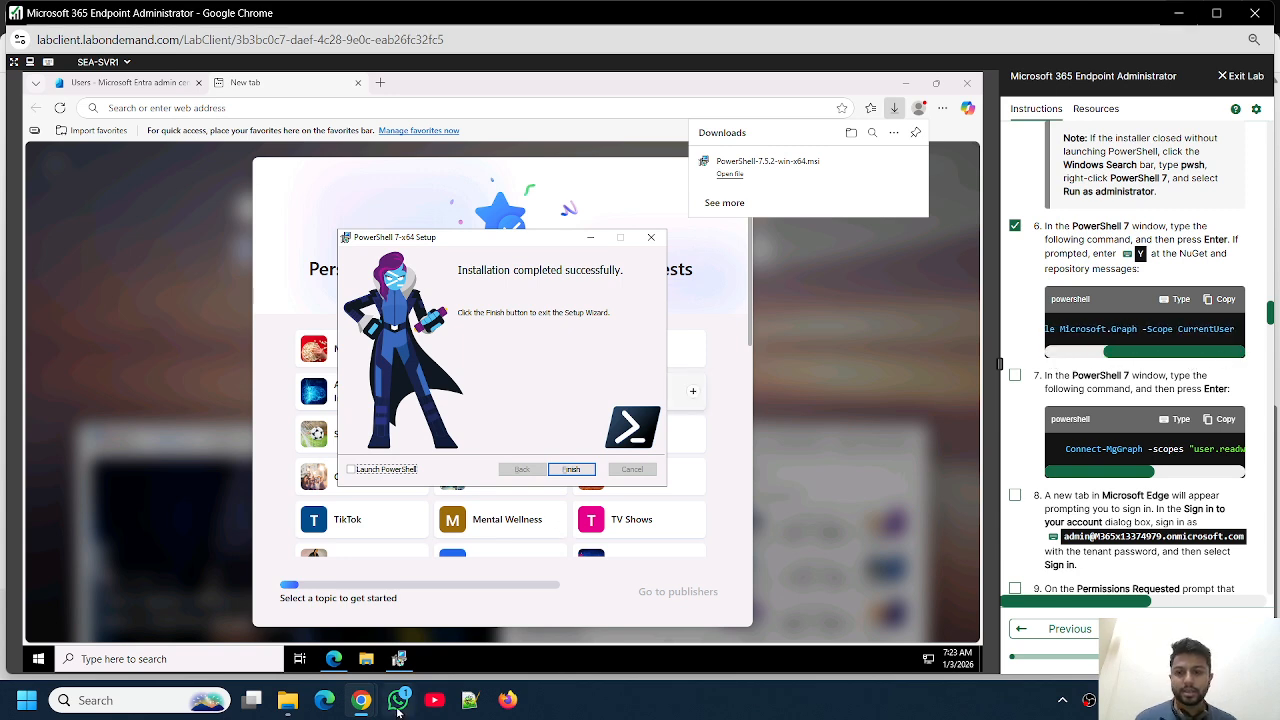
# Switch to the GitHub page of lab 0101 and find the Task 2 steps for installing PowerShell 7.5.2
pyautogui.moveTo(361, 700)
pyautogui.click(310, 569)
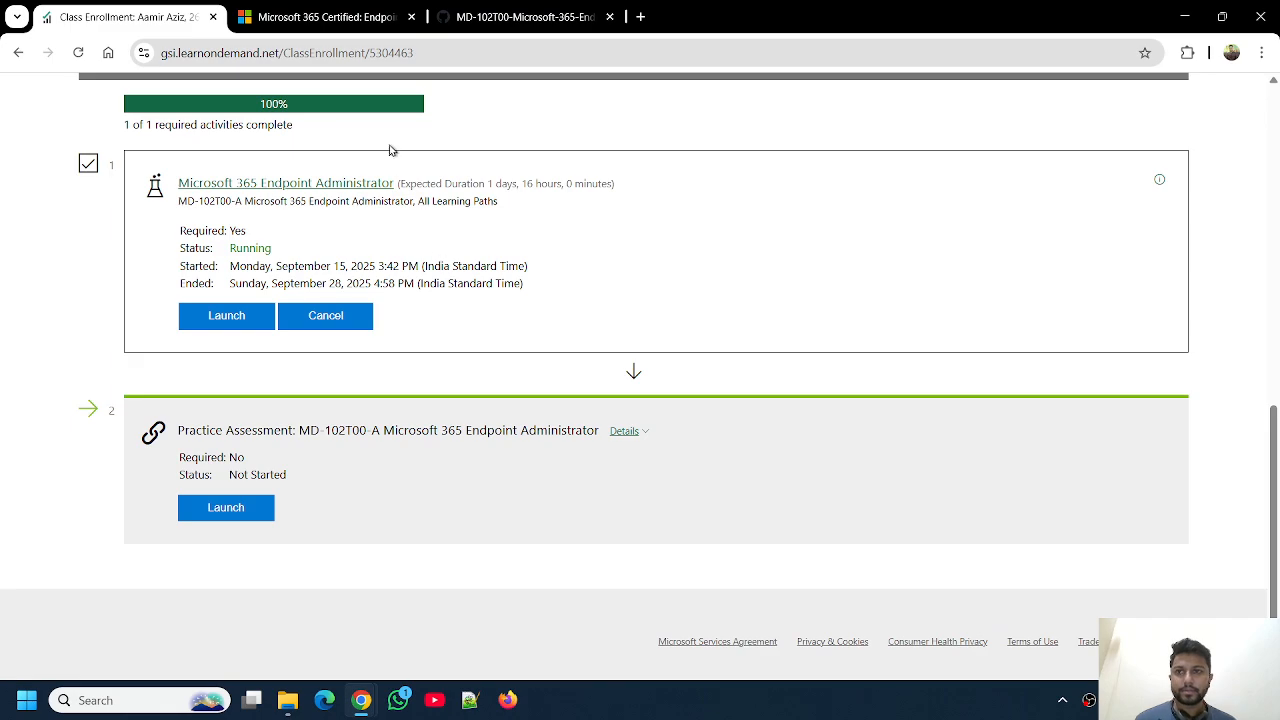
pyautogui.click(515, 17)
pyautogui.scroll(-5, 520, 360)
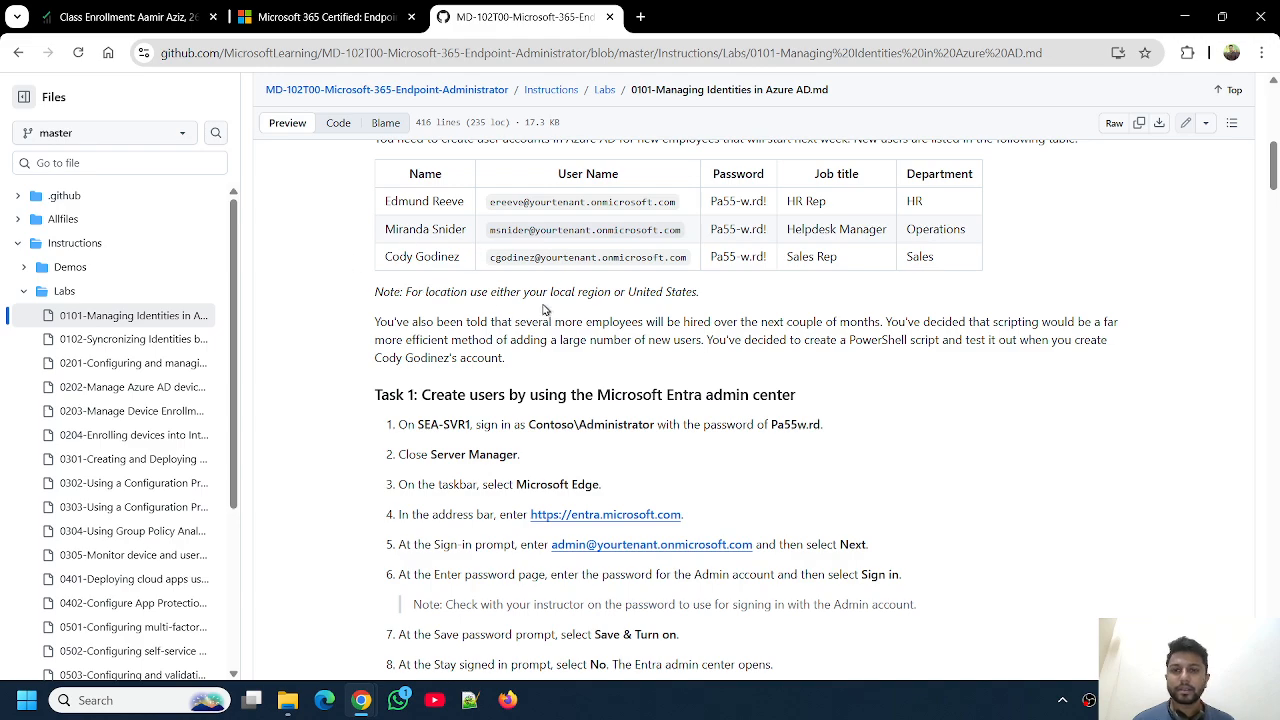
pyautogui.scroll(-3, 482, 308)
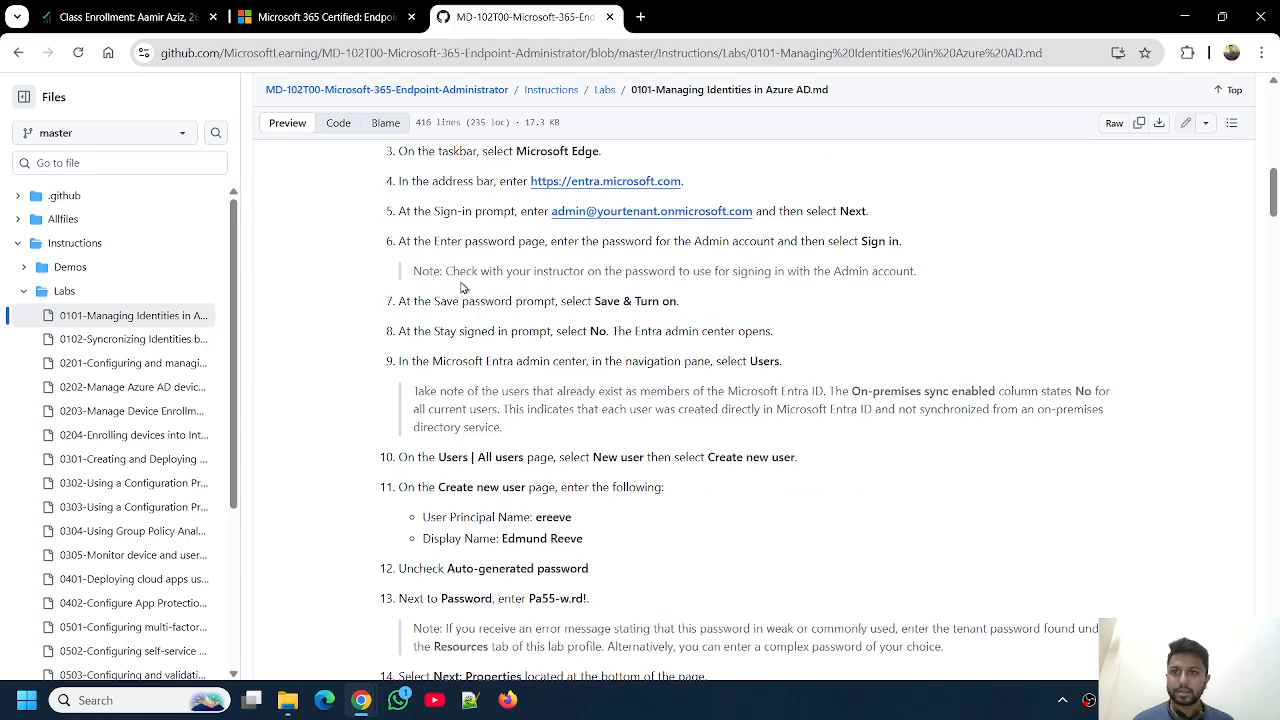
pyautogui.scroll(-15, 395, 208)
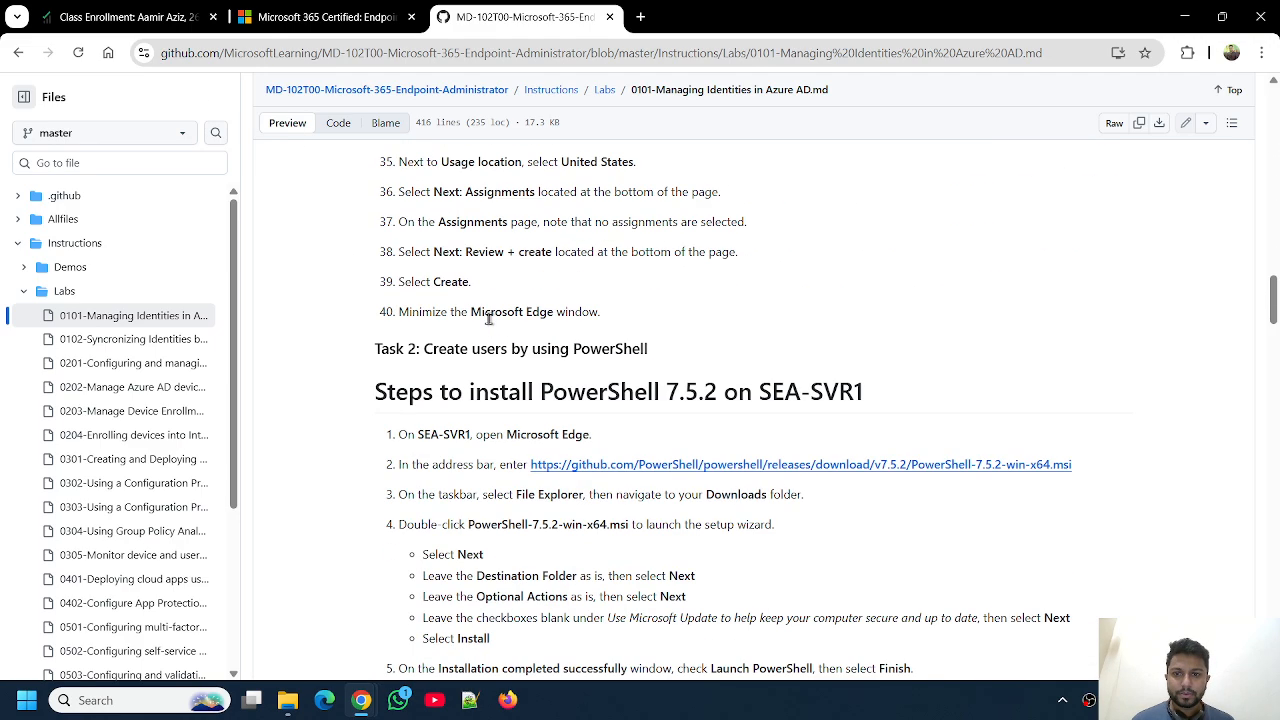
pyautogui.scroll(-3, 488, 318)
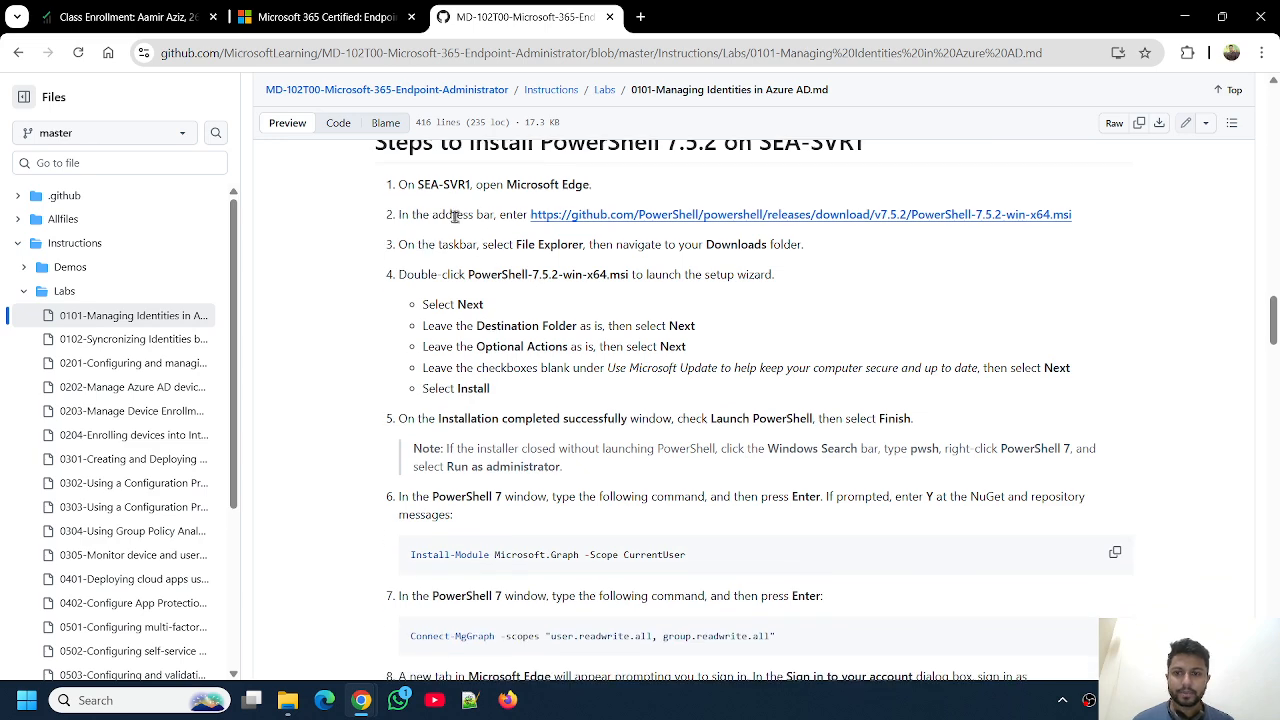
pyautogui.scroll(2, 455, 275)
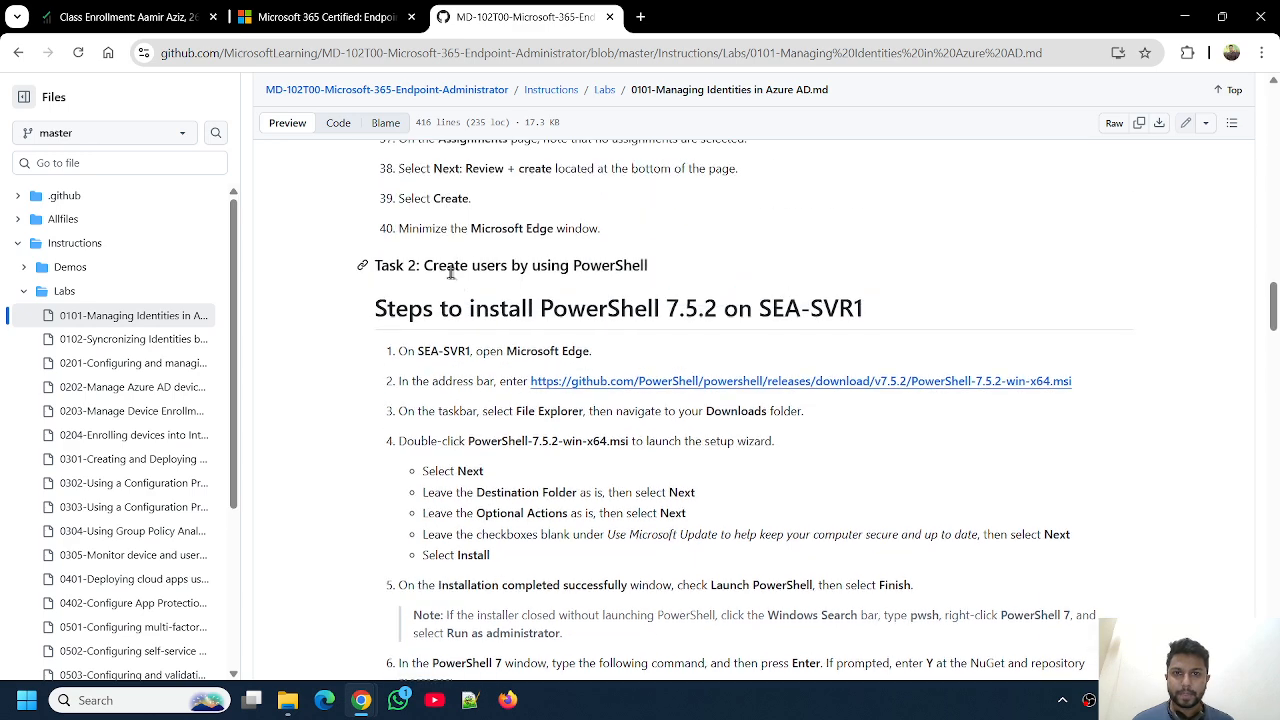
# Examine the Install-Module Microsoft.Graph command and its prompt instructions in step 6 of the GitHub lab page
pyautogui.moveTo(378, 310); pyautogui.dragTo(790, 317)
pyautogui.click(513, 319)
pyautogui.scroll(-4, 449, 414)
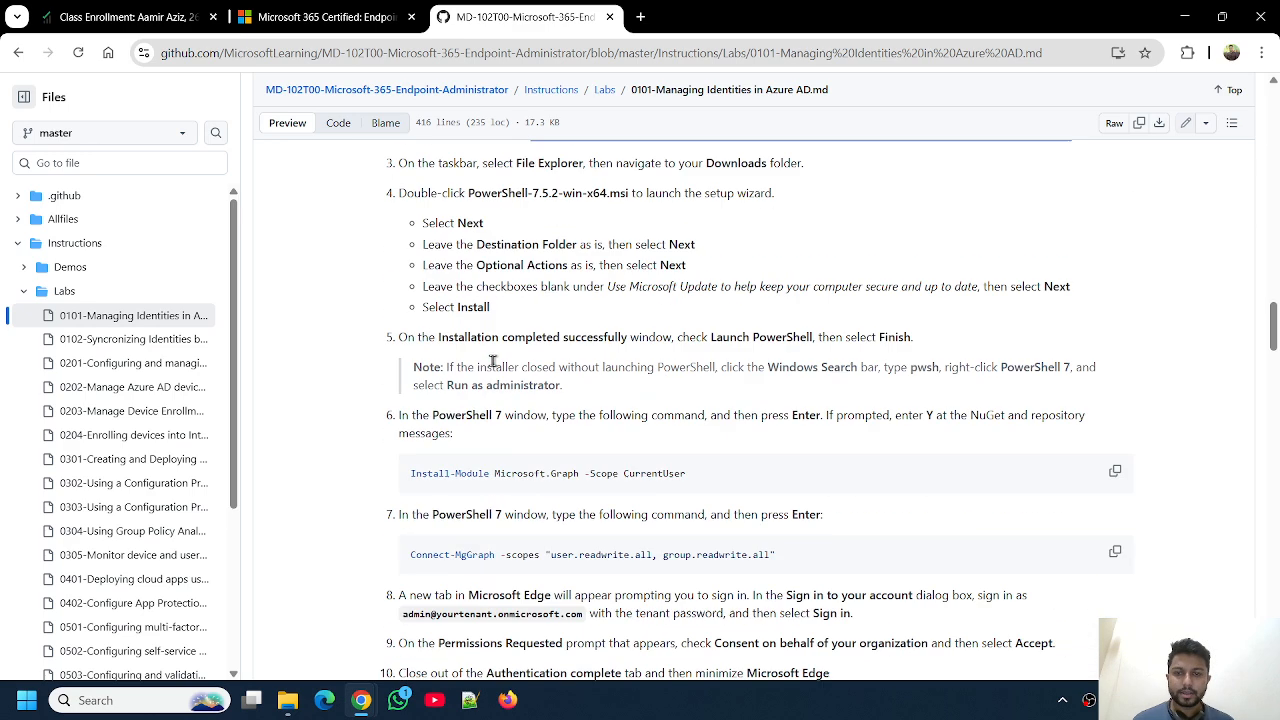
pyautogui.moveTo(405, 392); pyautogui.dragTo(684, 405)
pyautogui.click(712, 396)
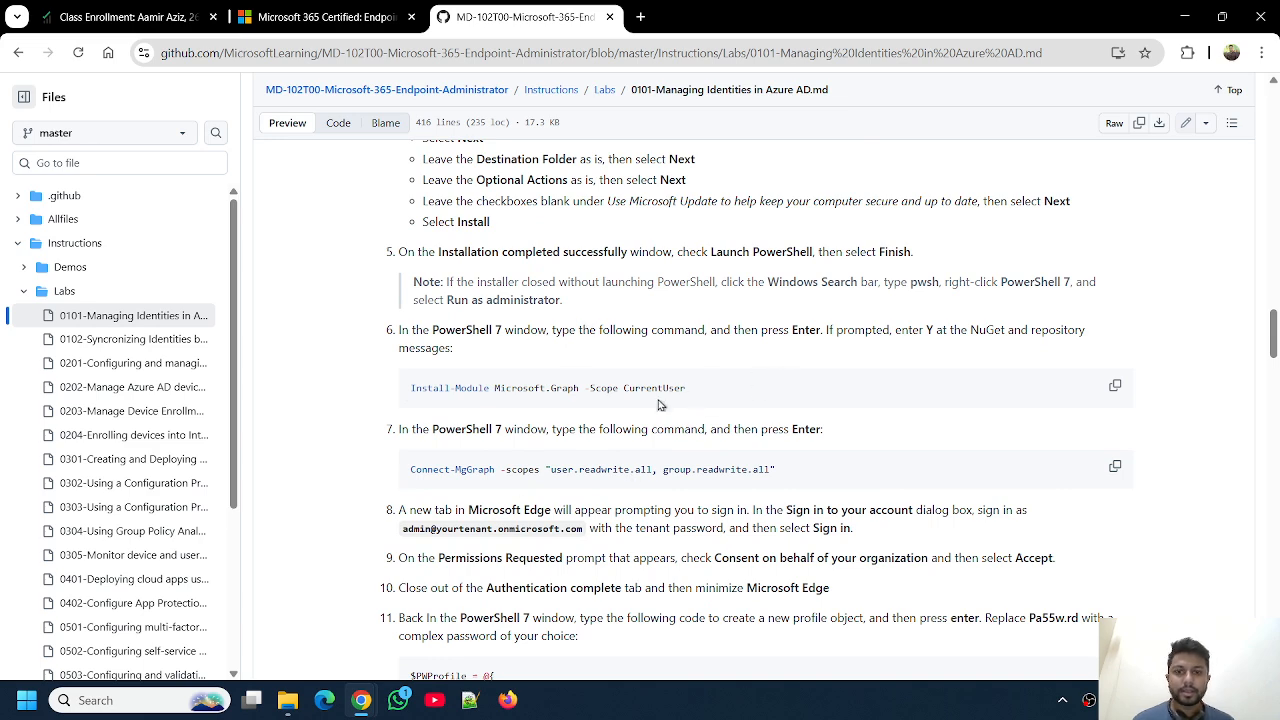
pyautogui.moveTo(405, 394); pyautogui.dragTo(620, 392)
pyautogui.click(744, 393)
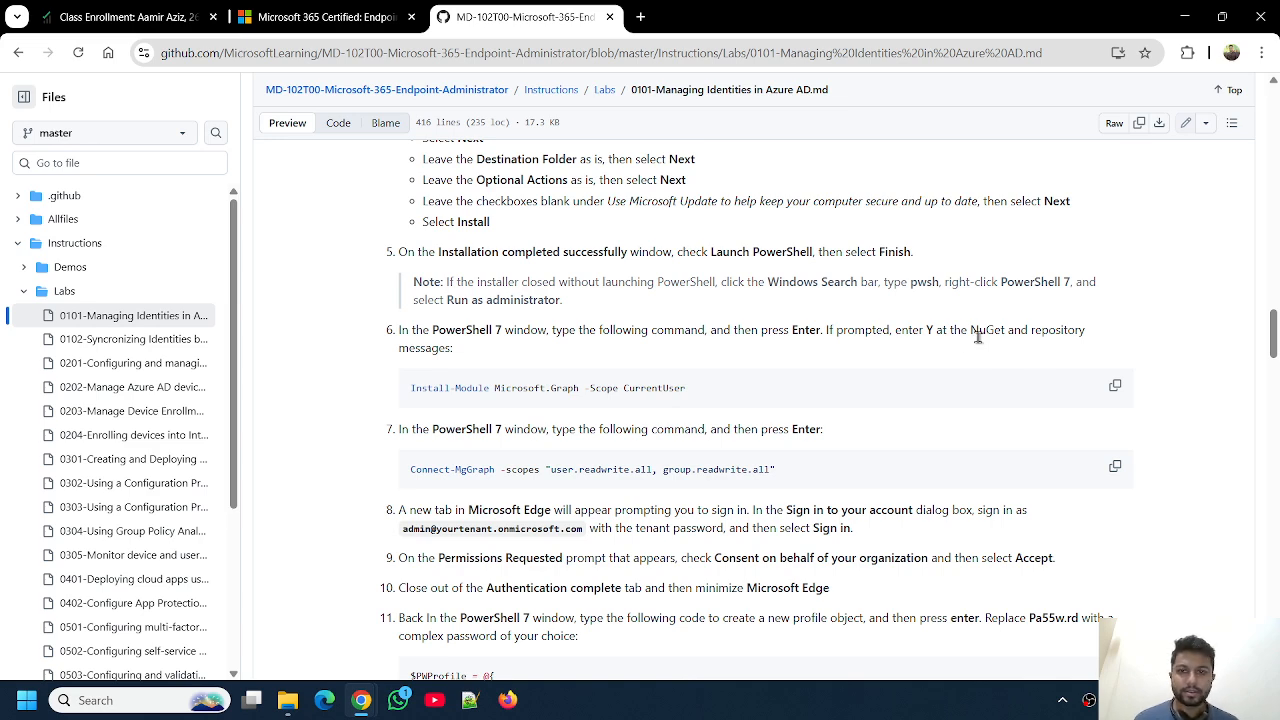
# Return to the lab window, finish the PowerShell 7 setup without launching PowerShell, and close the empty browser tab
pyautogui.click(1184, 17)
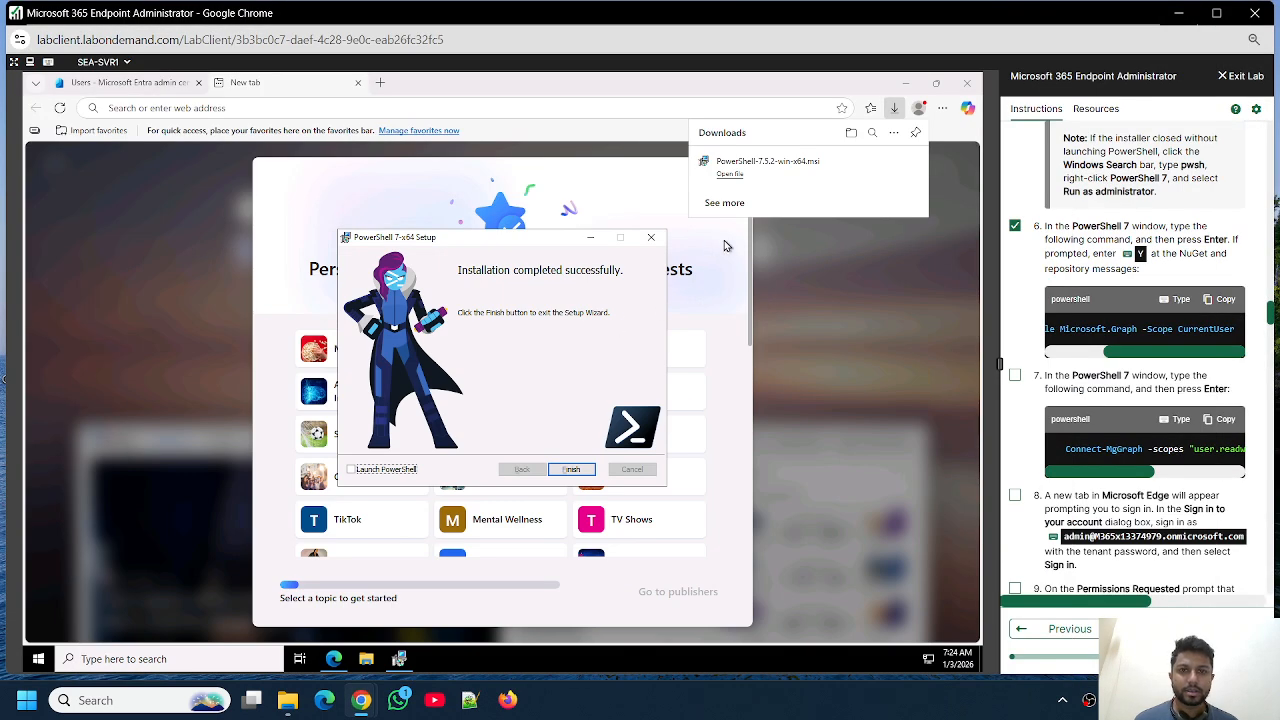
pyautogui.click(571, 469)
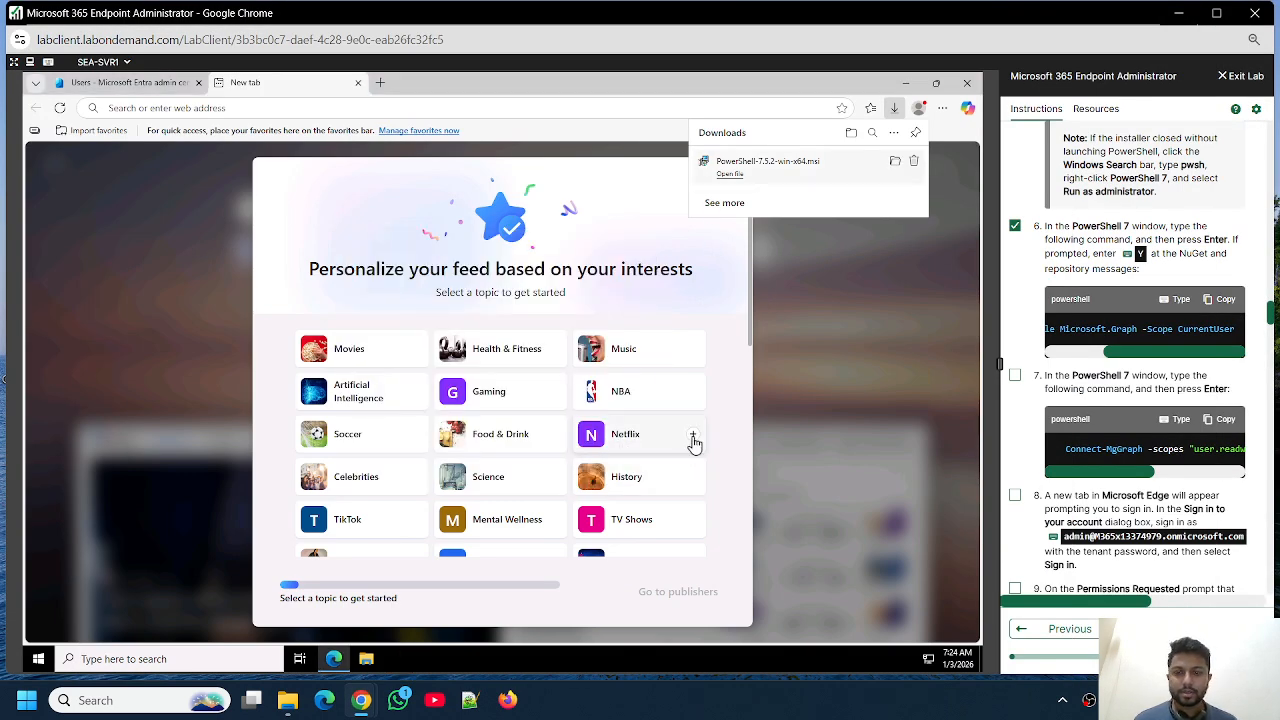
pyautogui.click(359, 85)
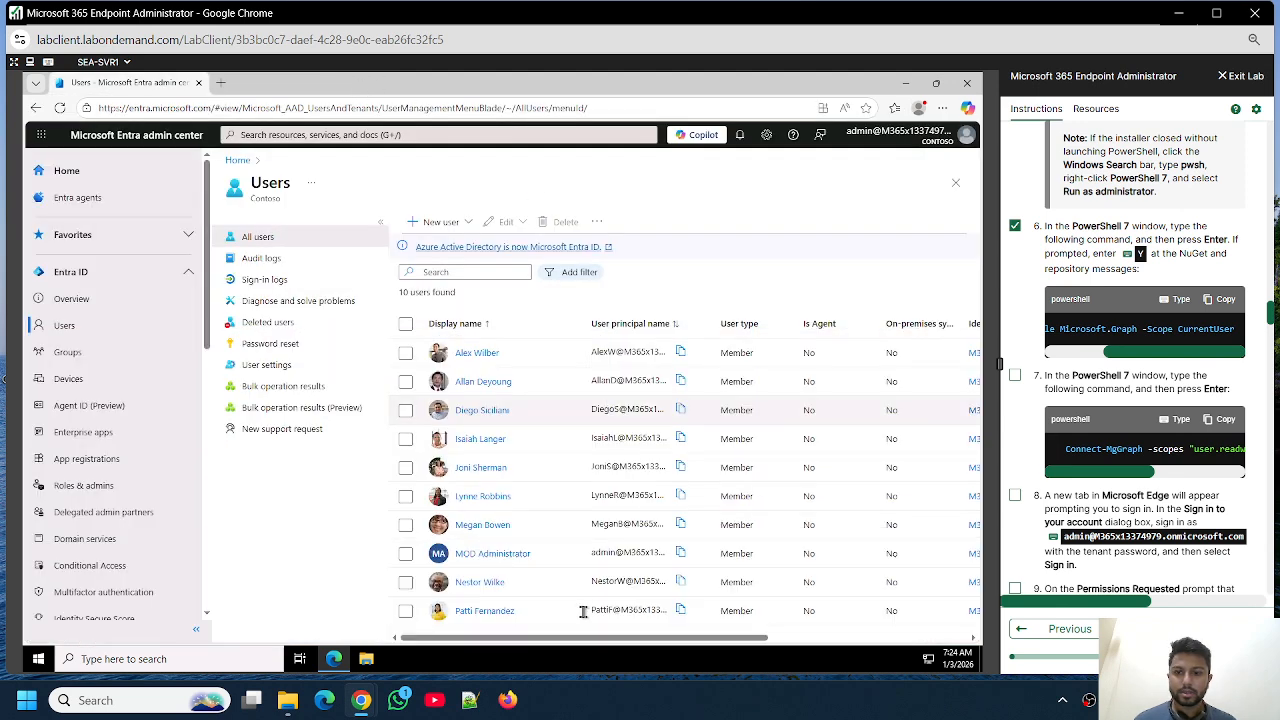
# Start PowerShell 7 (x64) on SEA-SVR1
pyautogui.click(37, 660)
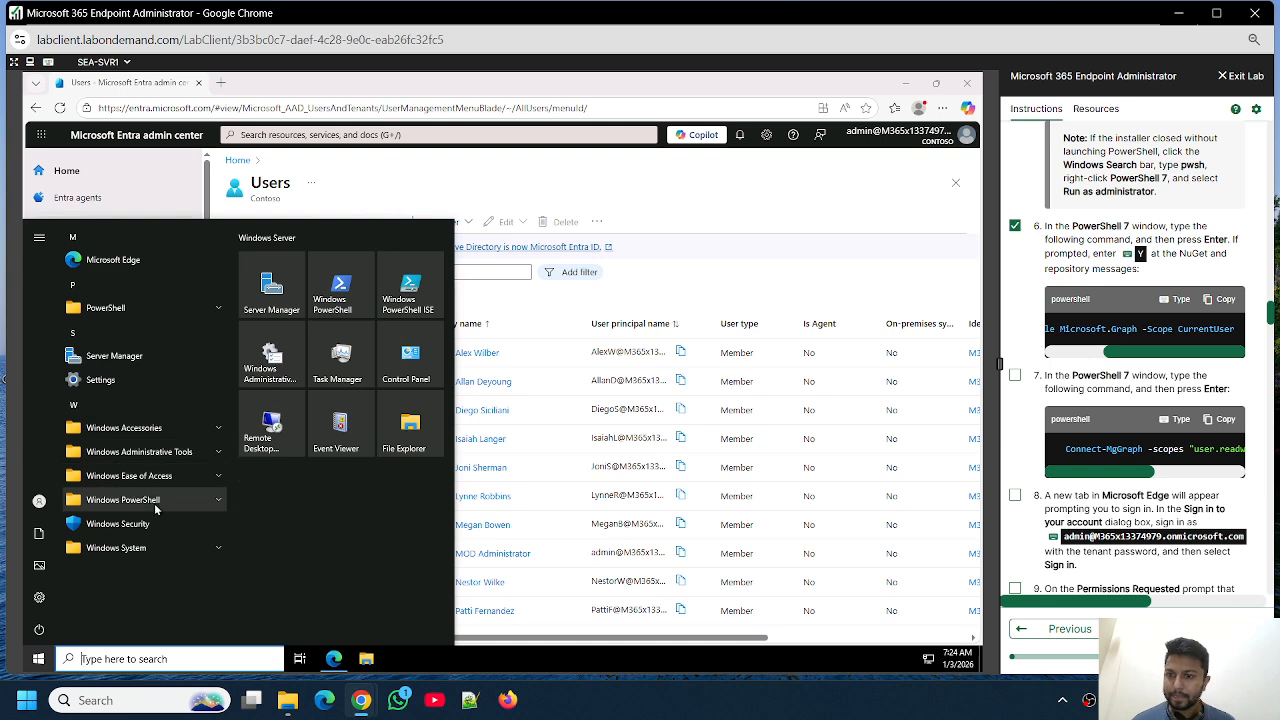
pyautogui.click(209, 506)
pyautogui.scroll(-2, 185, 510)
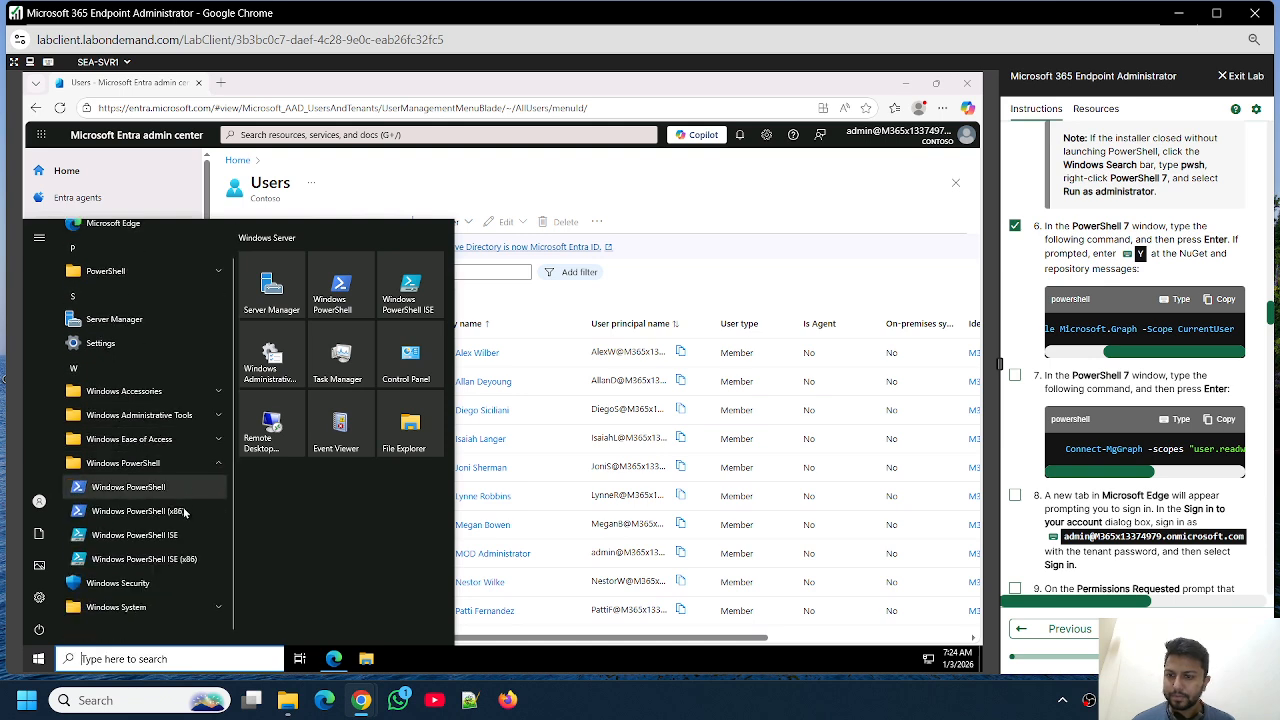
pyautogui.scroll(2, 158, 493)
pyautogui.click(150, 307)
pyautogui.click(160, 337)
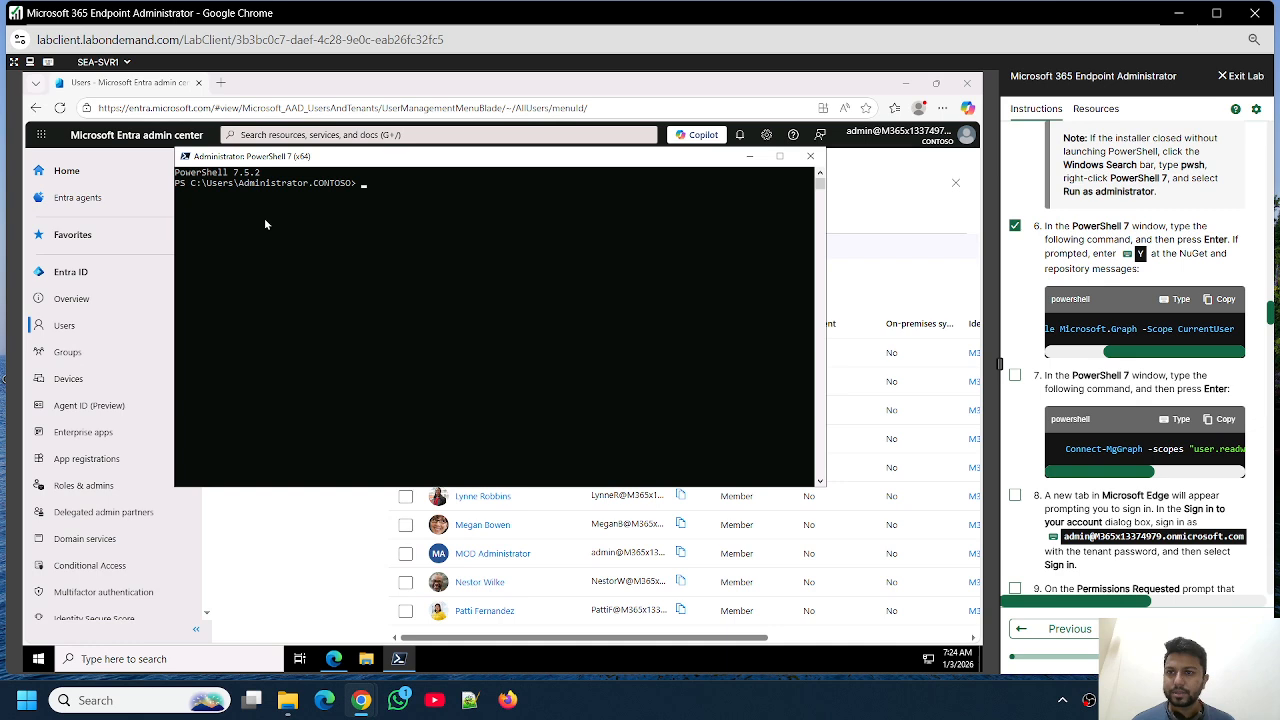
# Run Install-Module Microsoft.Graph -Scope CurrentUser in PowerShell 7, using the command from step 6 of the lab instructions
pyautogui.click(420, 205)
pyautogui.moveTo(1140, 356); pyautogui.dragTo(1038, 360)
pyautogui.click(1178, 300)
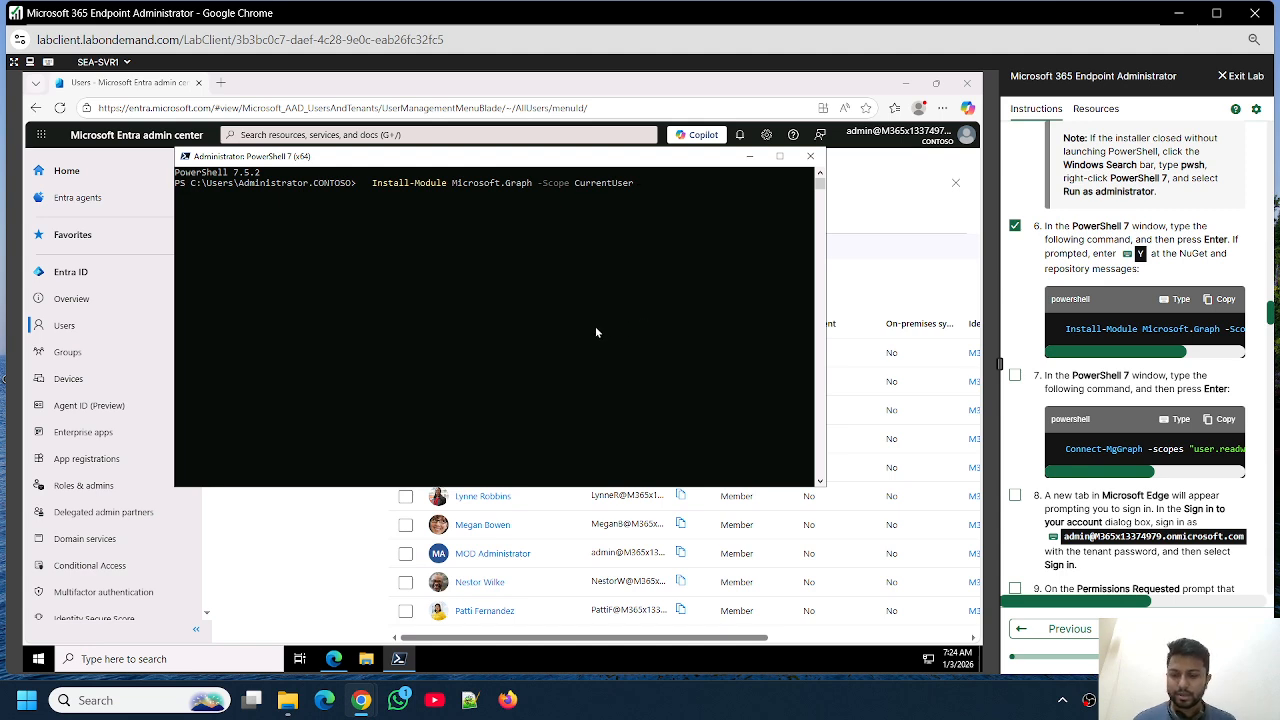
pyautogui.press('Return')
# Answer the untrusted repository prompt with A (Yes to All) to install the Microsoft Graph modules
pyautogui.hotkey('ctrl', 'z')
pyautogui.hotkey('ctrl', 'x')
pyautogui.scroll(-3, 1075, 400)
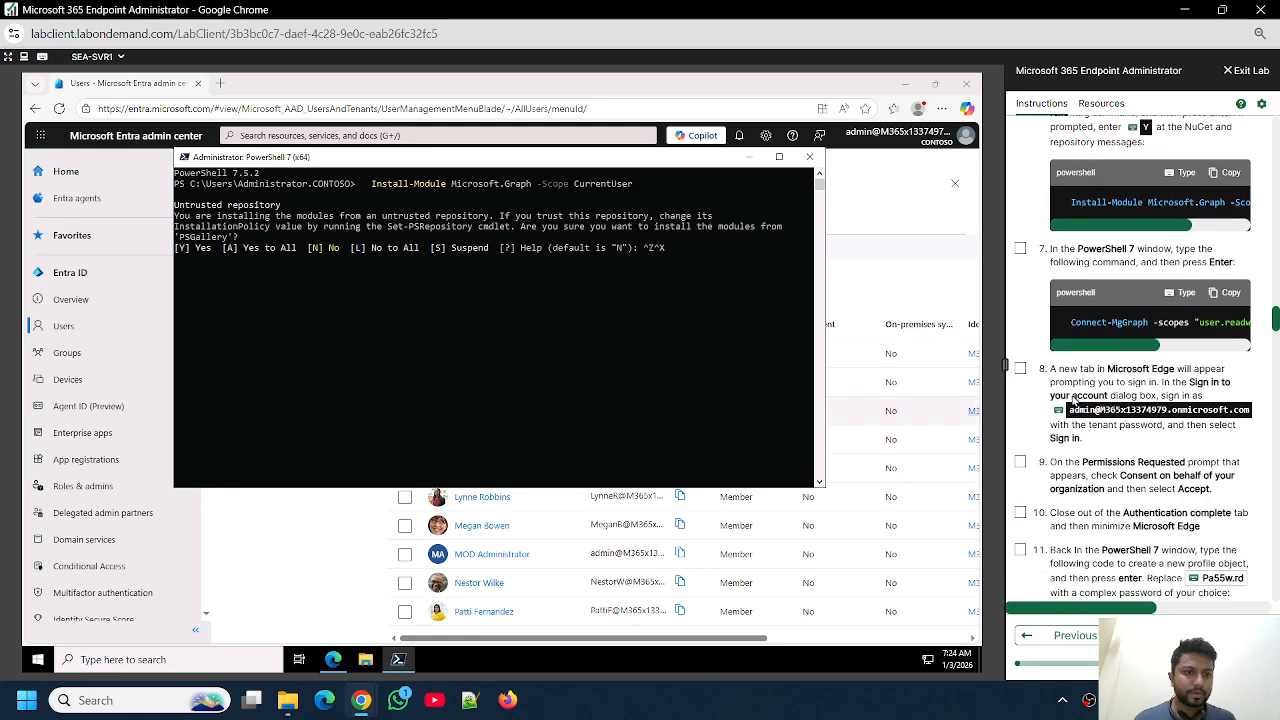
pyautogui.click(443, 333)
pyautogui.write('A')
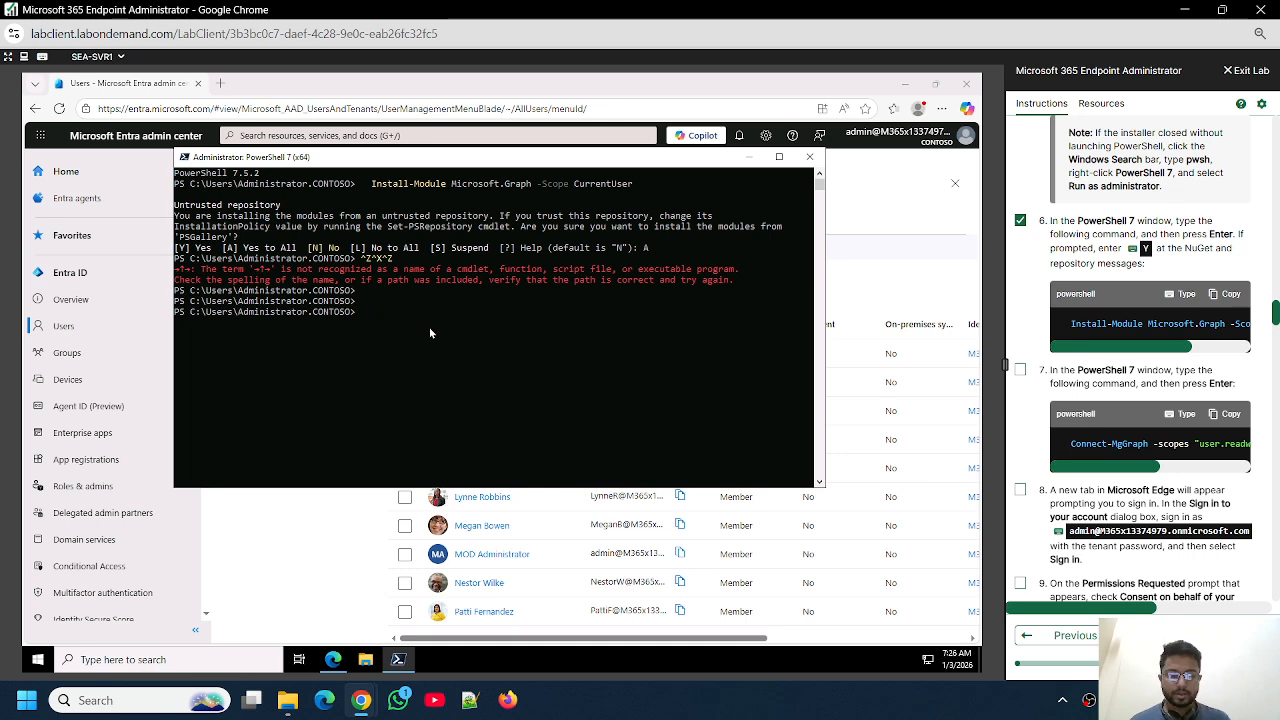
# Clear the PowerShell 7 console
pyautogui.press('Return')
pyautogui.press('Return')
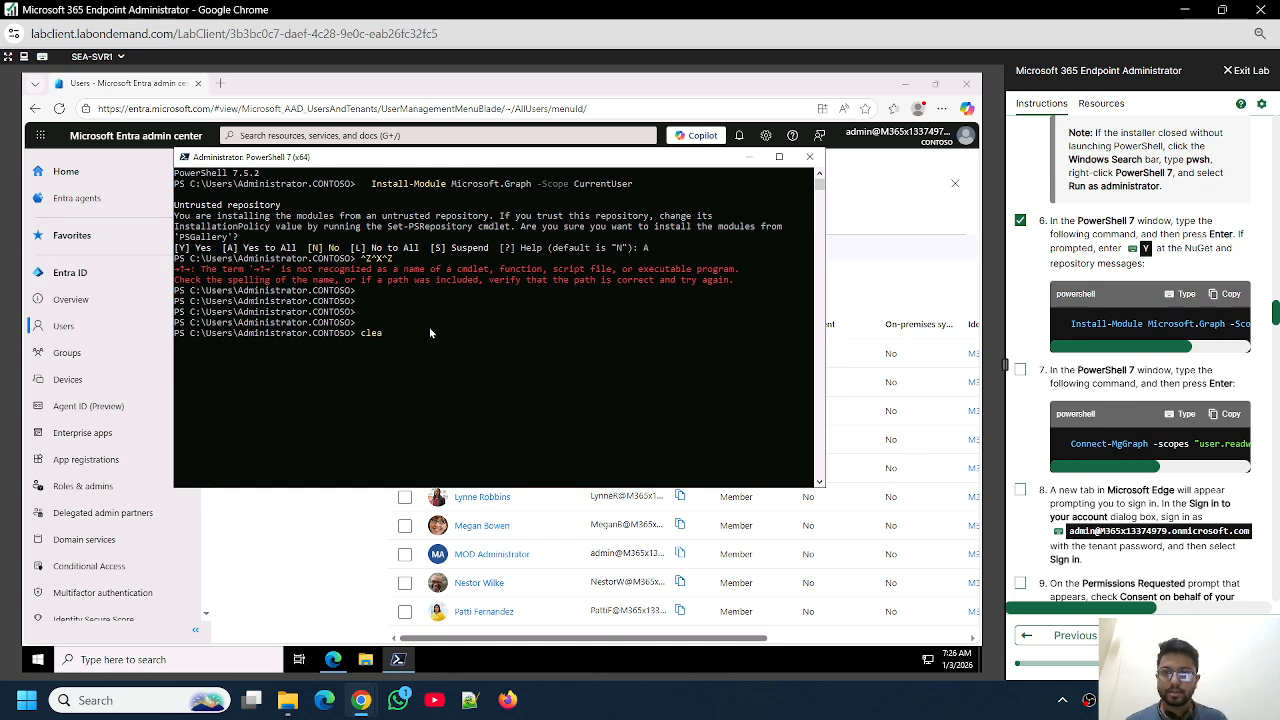
pyautogui.press('Return')
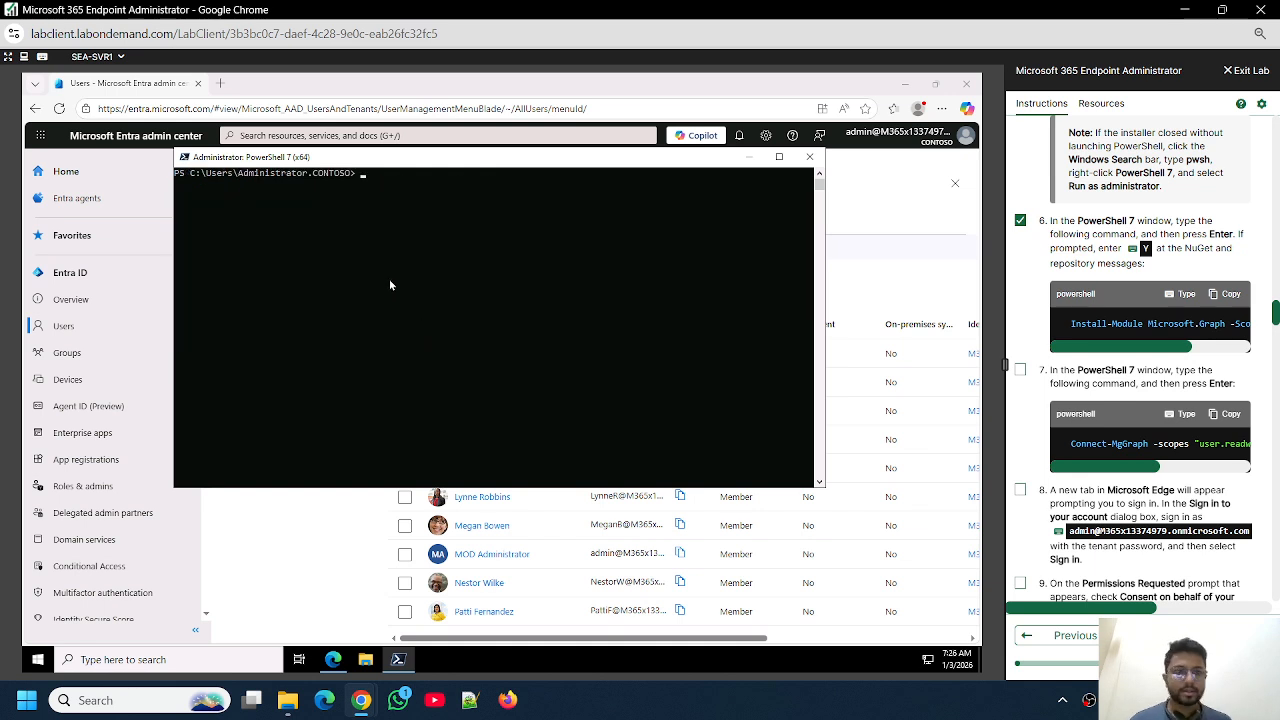
# Run Connect-MgGraph -scopes "user.readwrite.all, group.readwrite.all" in PowerShell 7, using the command from step 7 of the lab instructions
pyautogui.moveTo(1117, 466); pyautogui.dragTo(1069, 438)
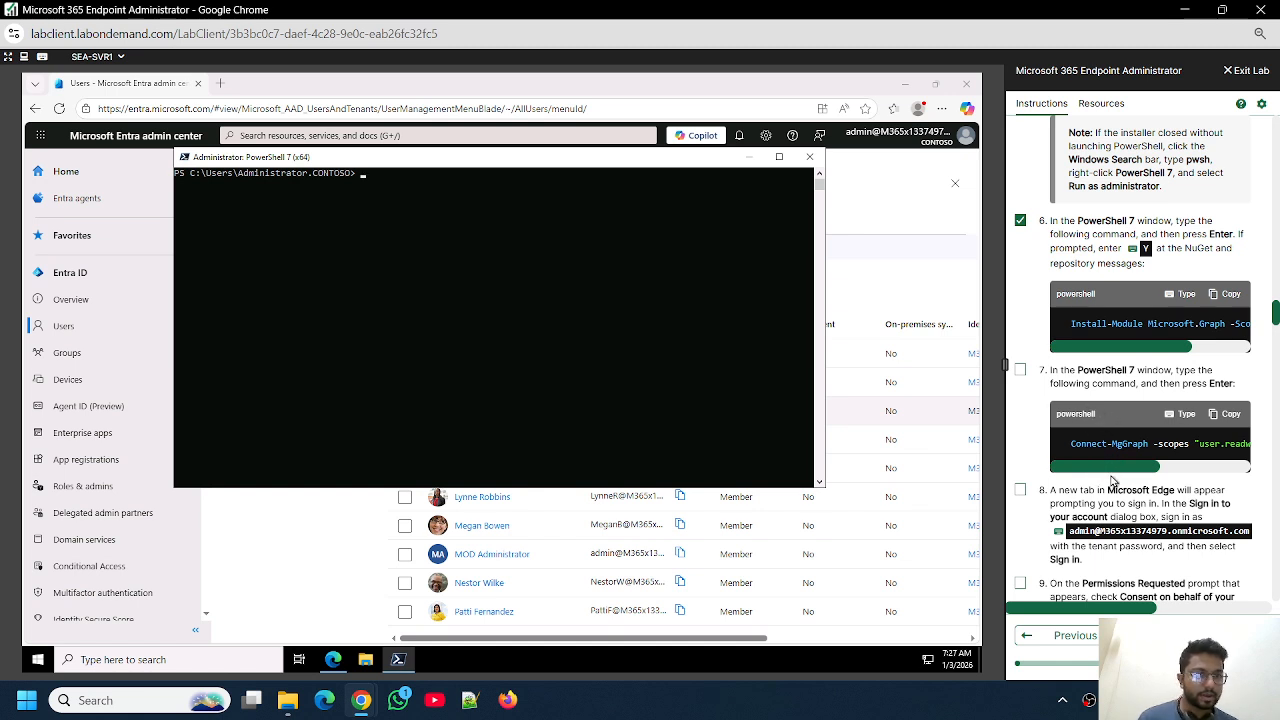
pyautogui.moveTo(1137, 468); pyautogui.dragTo(1100, 472)
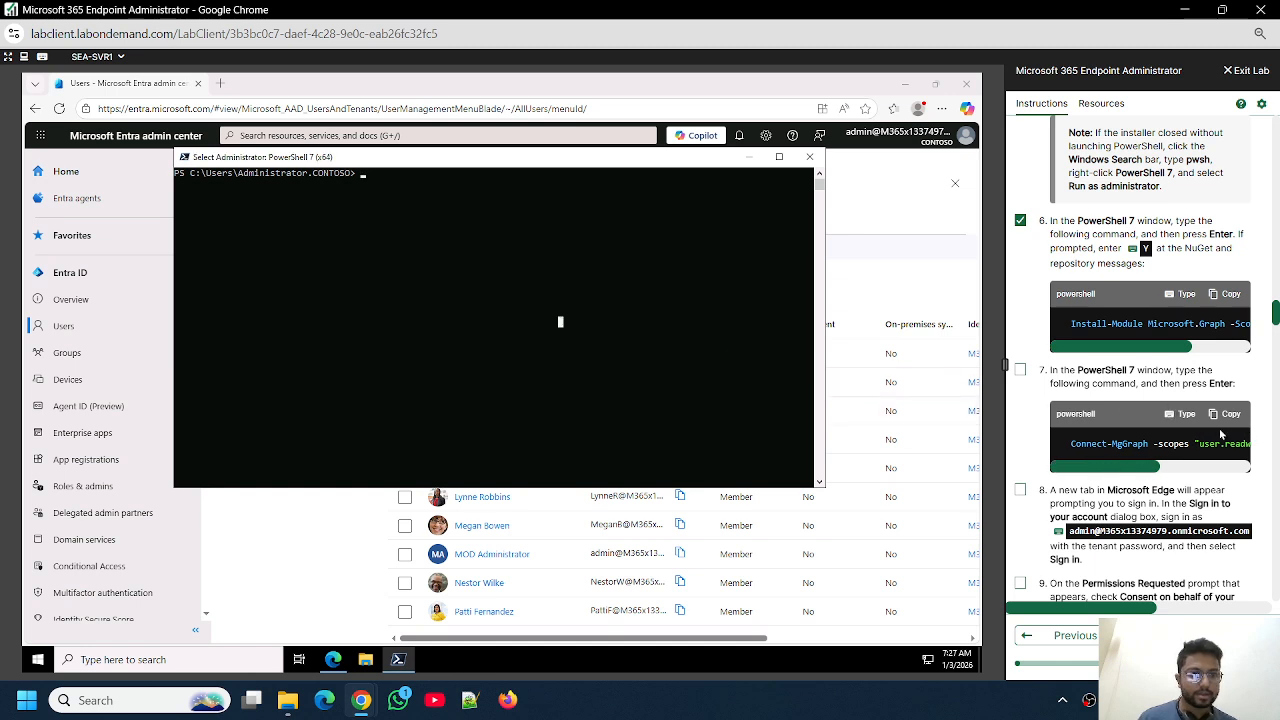
pyautogui.click(1164, 446)
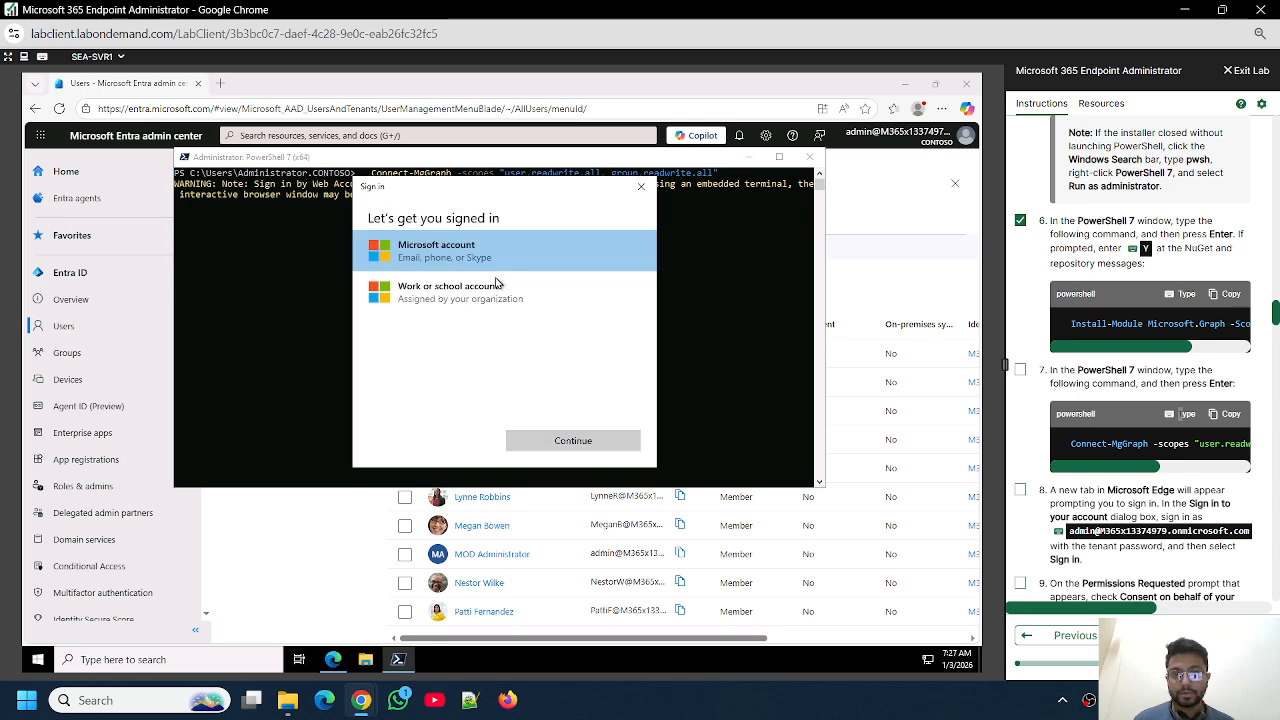
# Choose the work or school account type for the Microsoft Graph sign-in and continue
pyautogui.scroll(-2, 1088, 412)
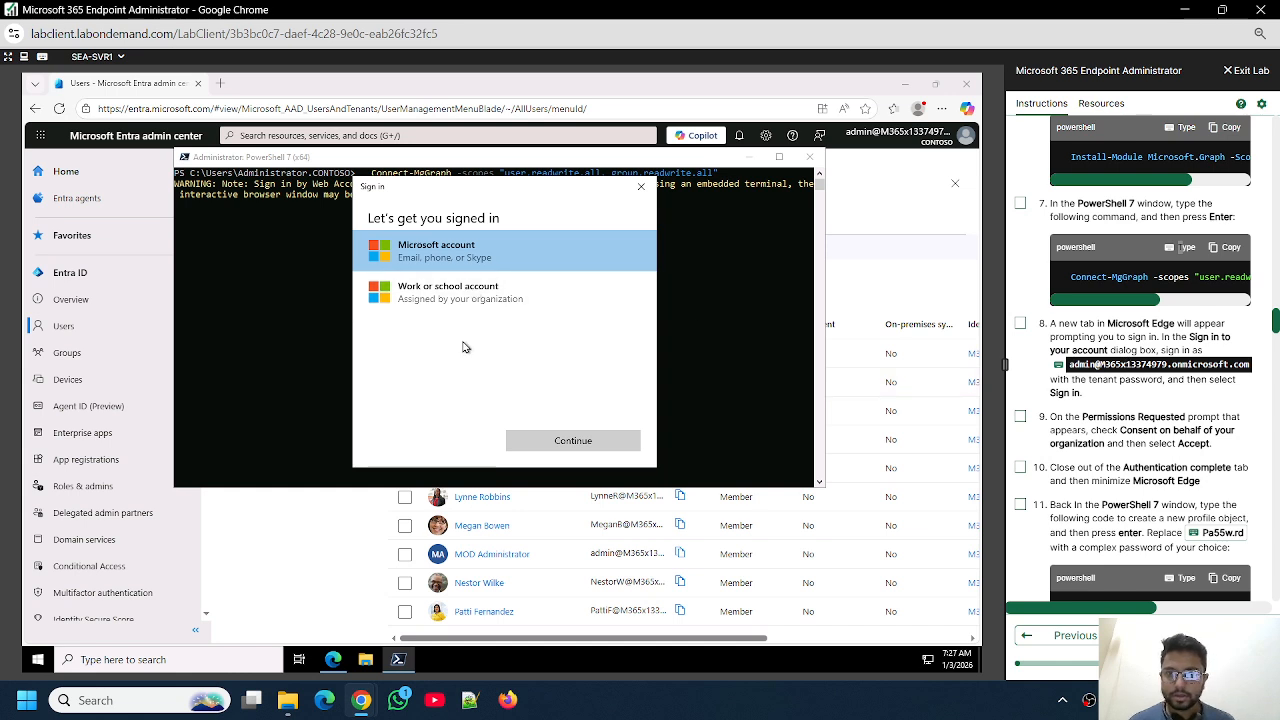
pyautogui.click(453, 299)
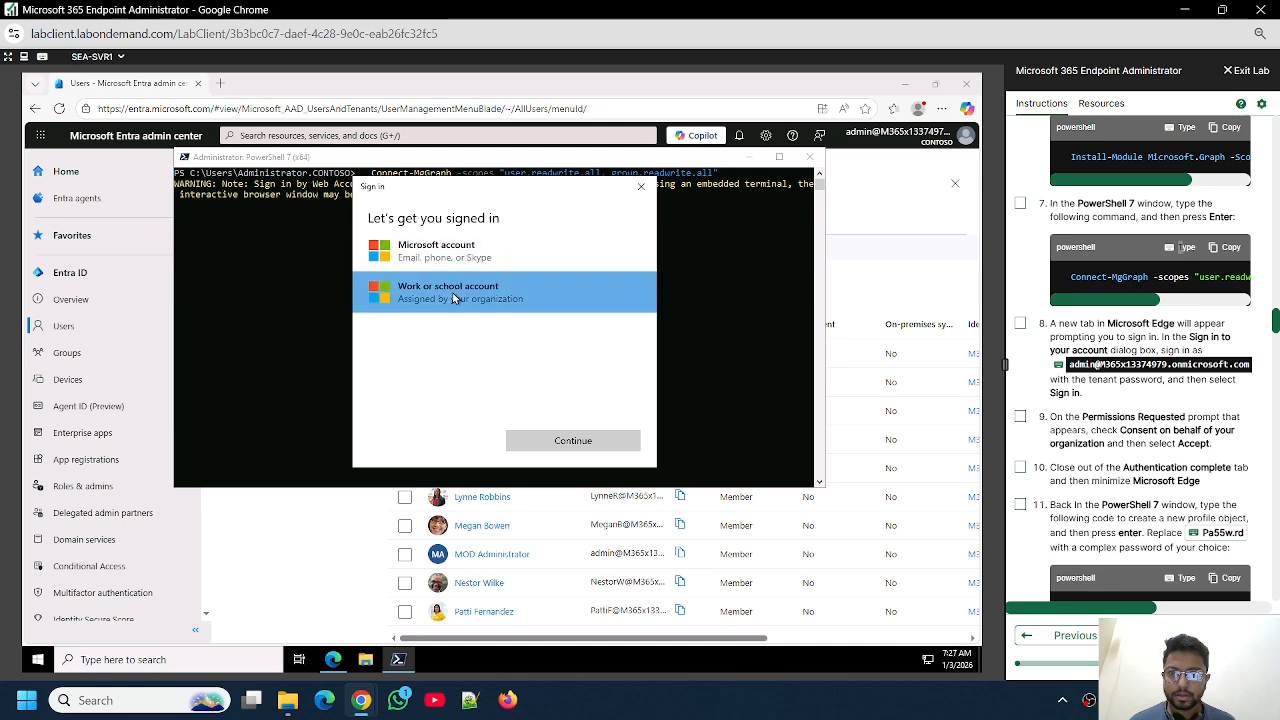
pyautogui.click(574, 440)
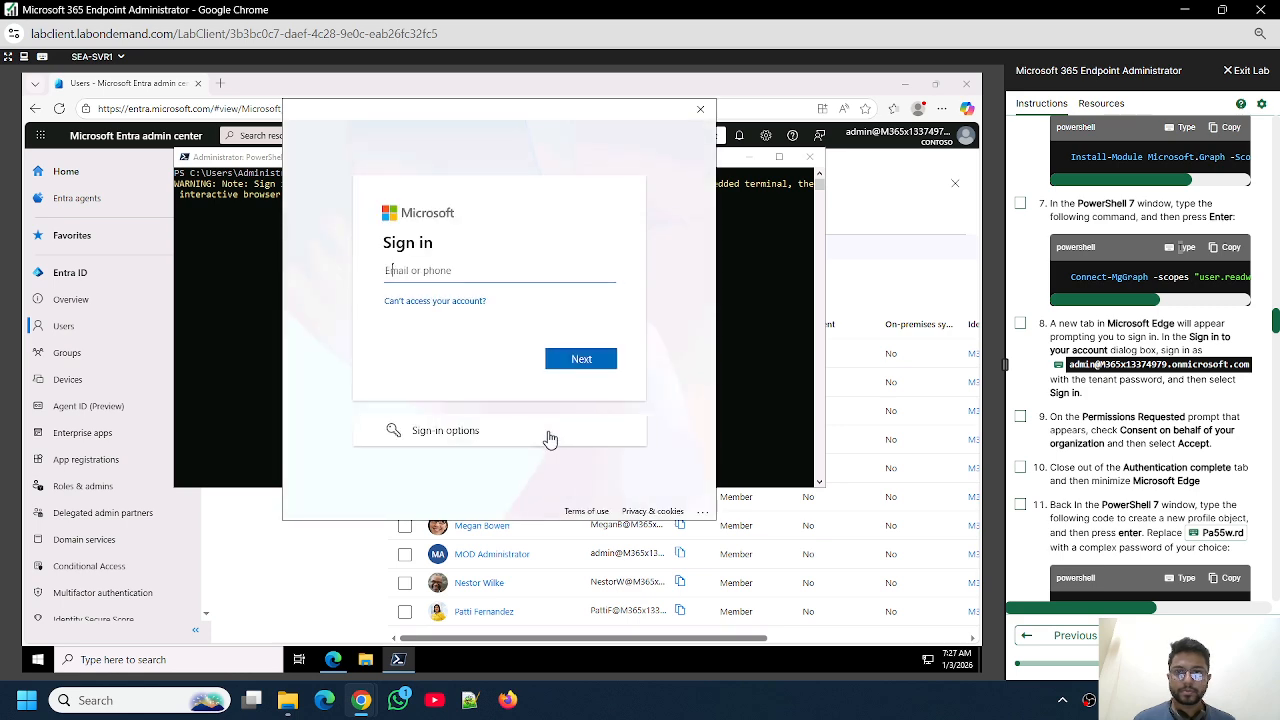
pyautogui.click(1060, 367)
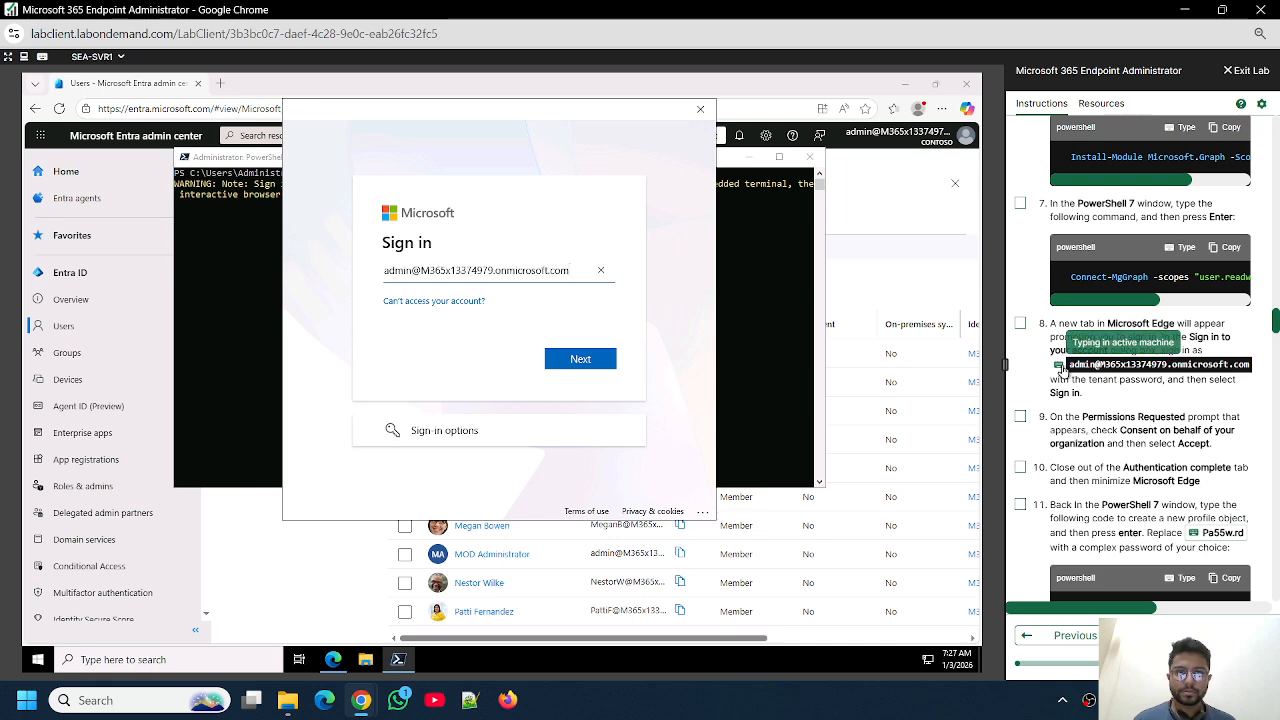
pyautogui.click(1100, 104)
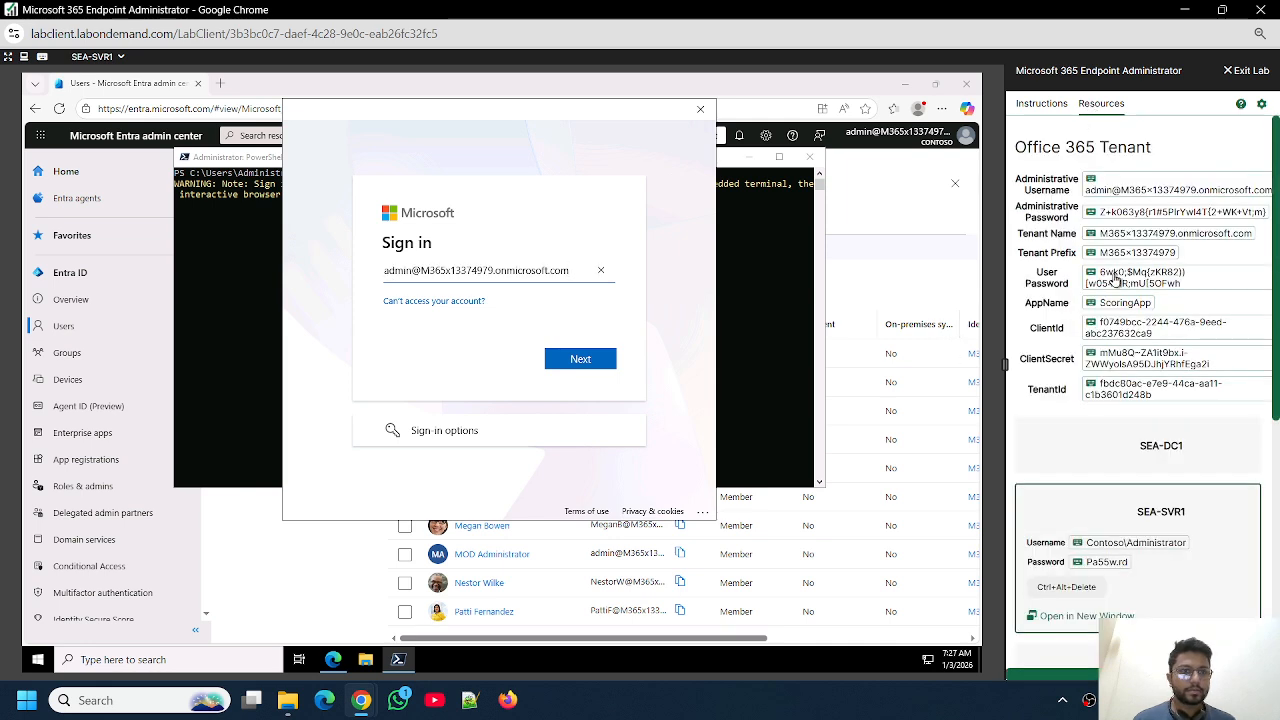
pyautogui.click(1090, 212)
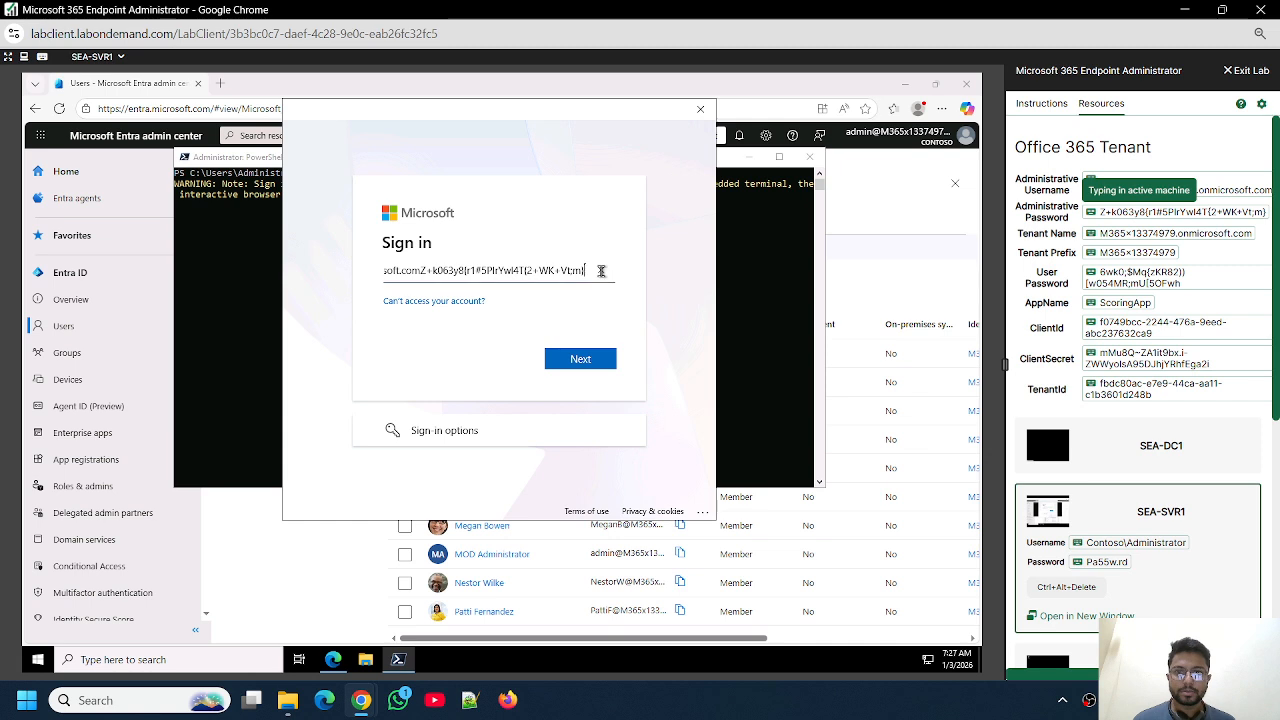
pyautogui.hotkey('ctrl', 'a')
pyautogui.press('BackSpace')
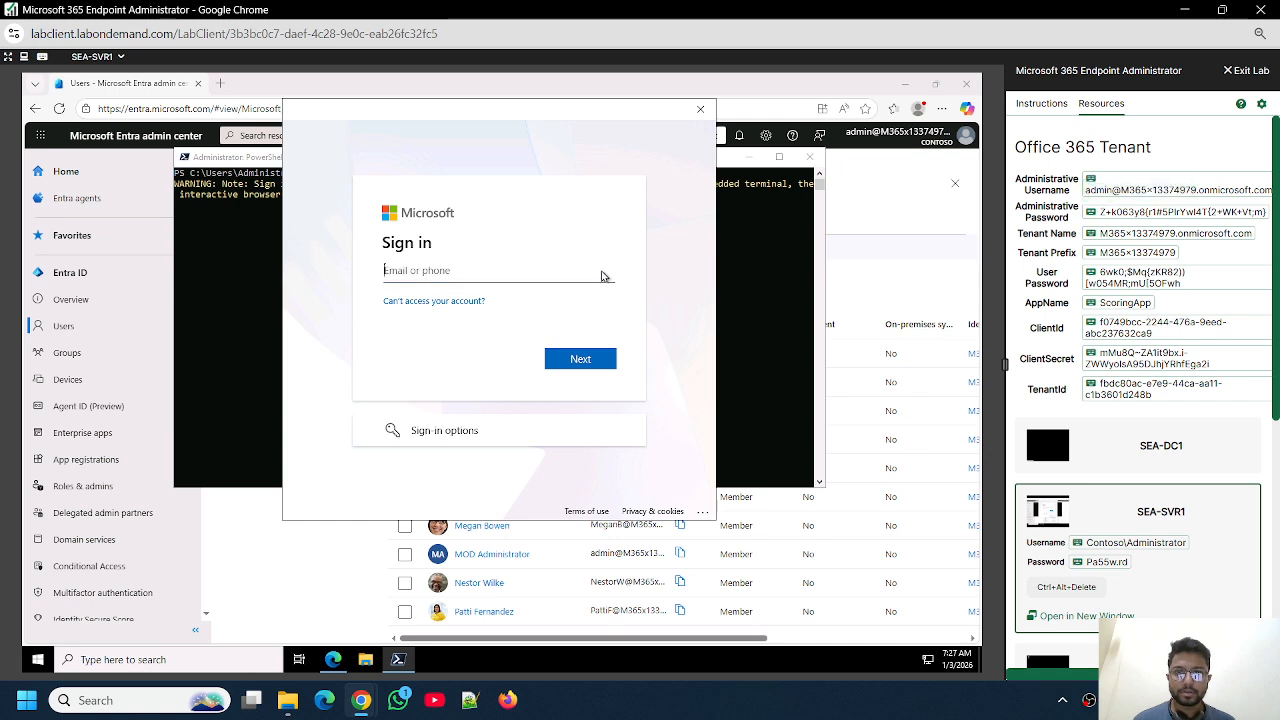
# Sign in with the tenant's administrative username and administrative password from the lab resources
pyautogui.click(1090, 178)
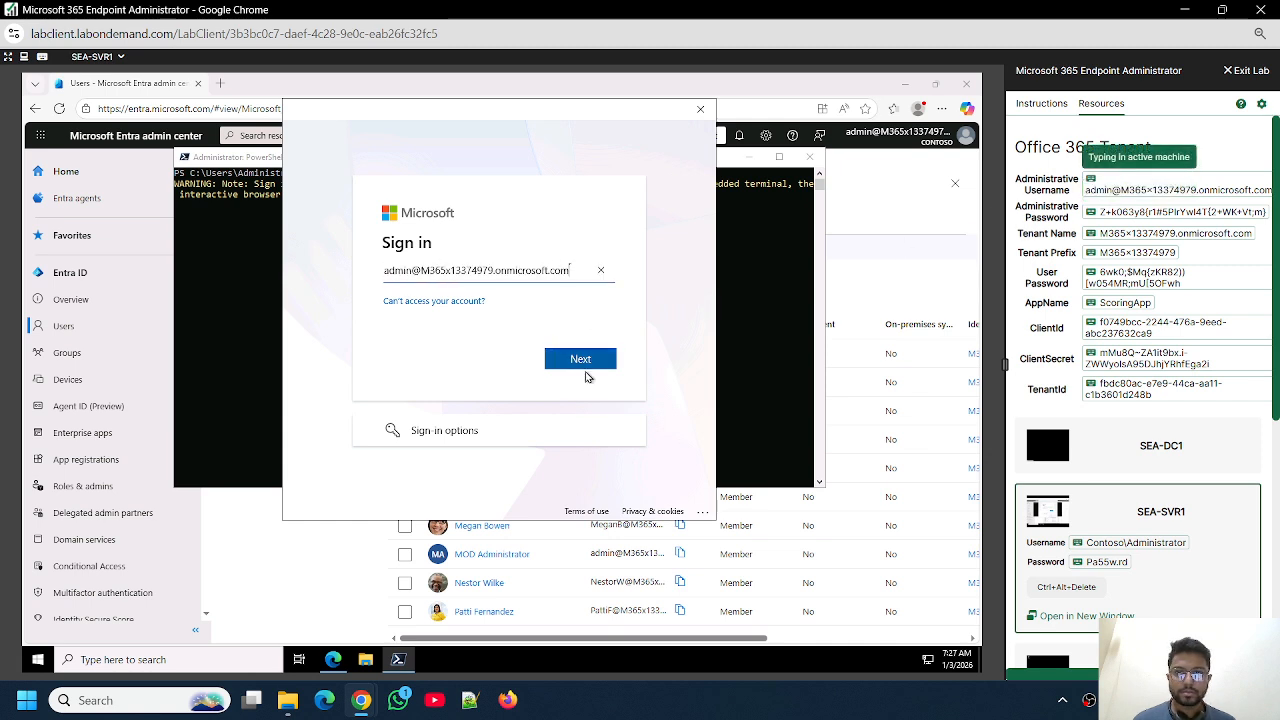
pyautogui.click(589, 370)
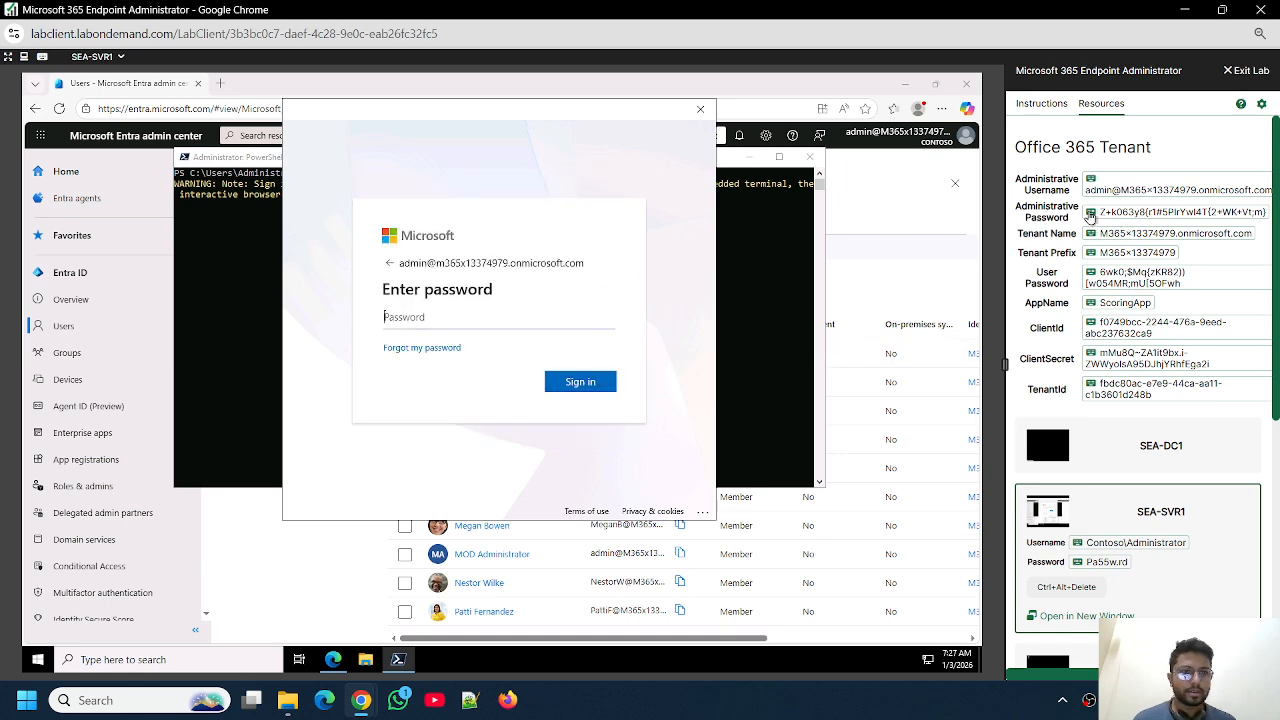
pyautogui.click(1090, 212)
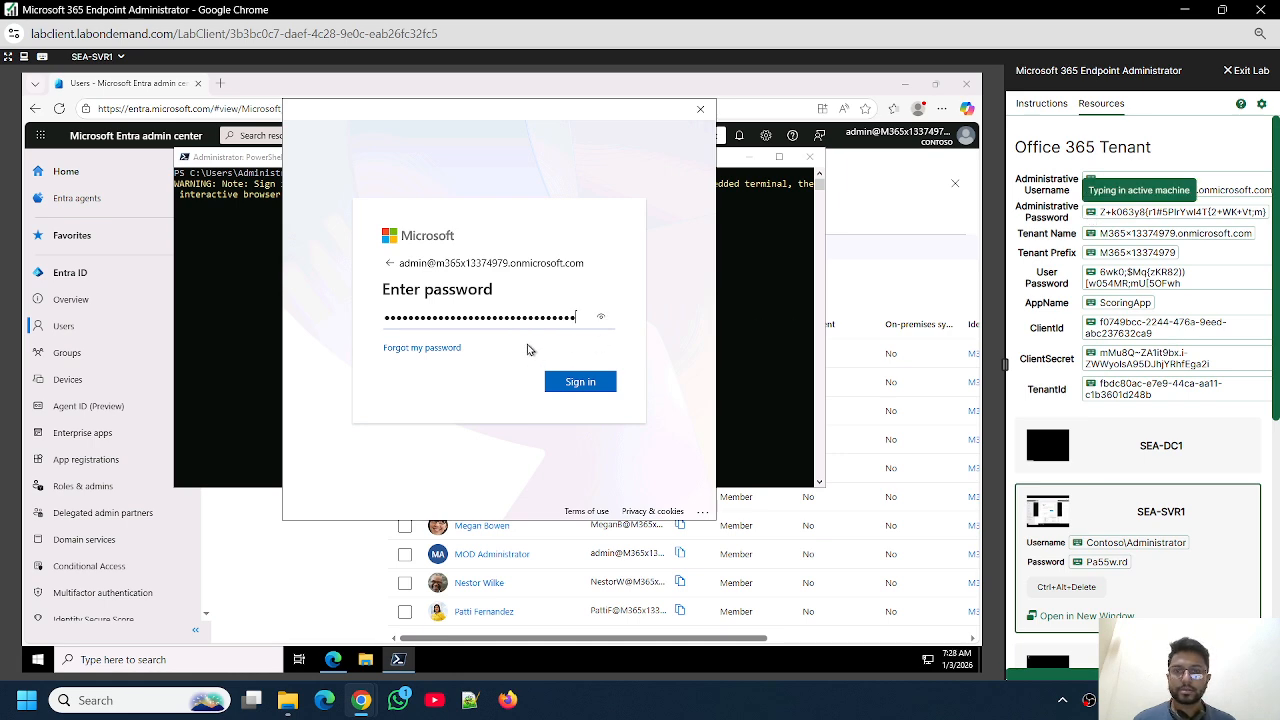
pyautogui.click(588, 384)
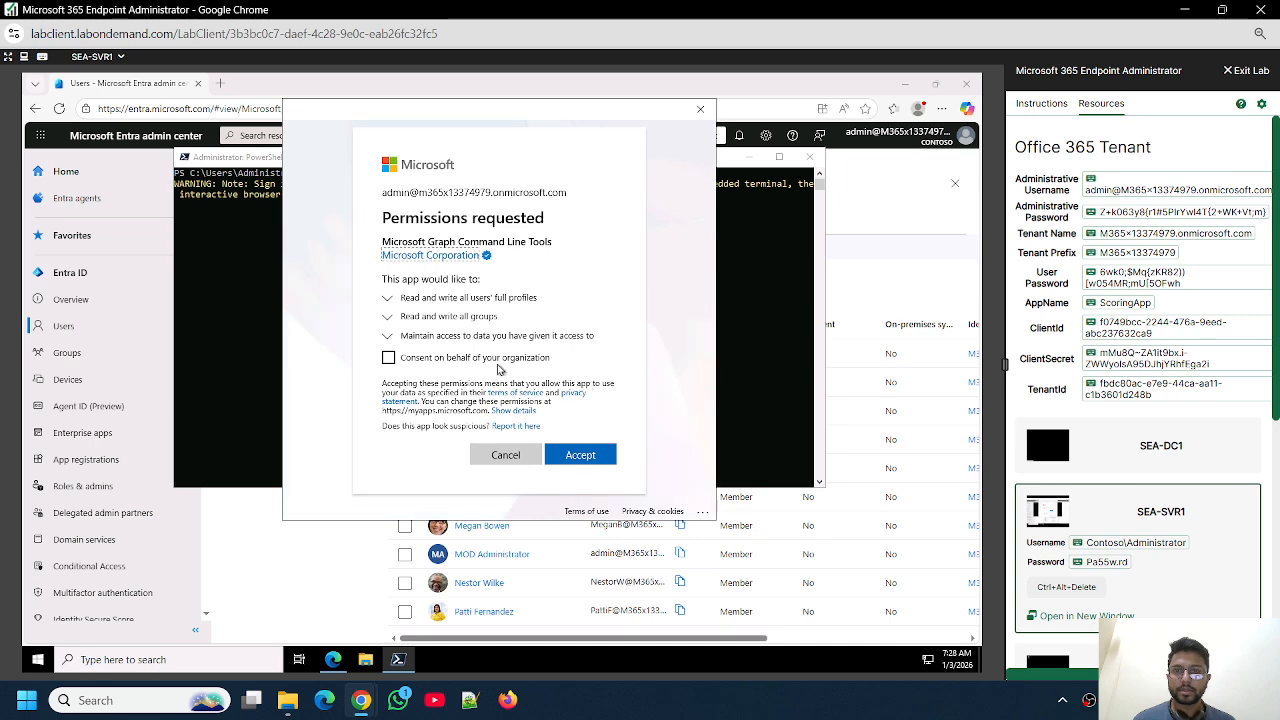
# Accept the Microsoft Graph Command Line Tools permissions with consent on behalf of the organization, and agree to sign in to all apps on this device
pyautogui.click(428, 360)
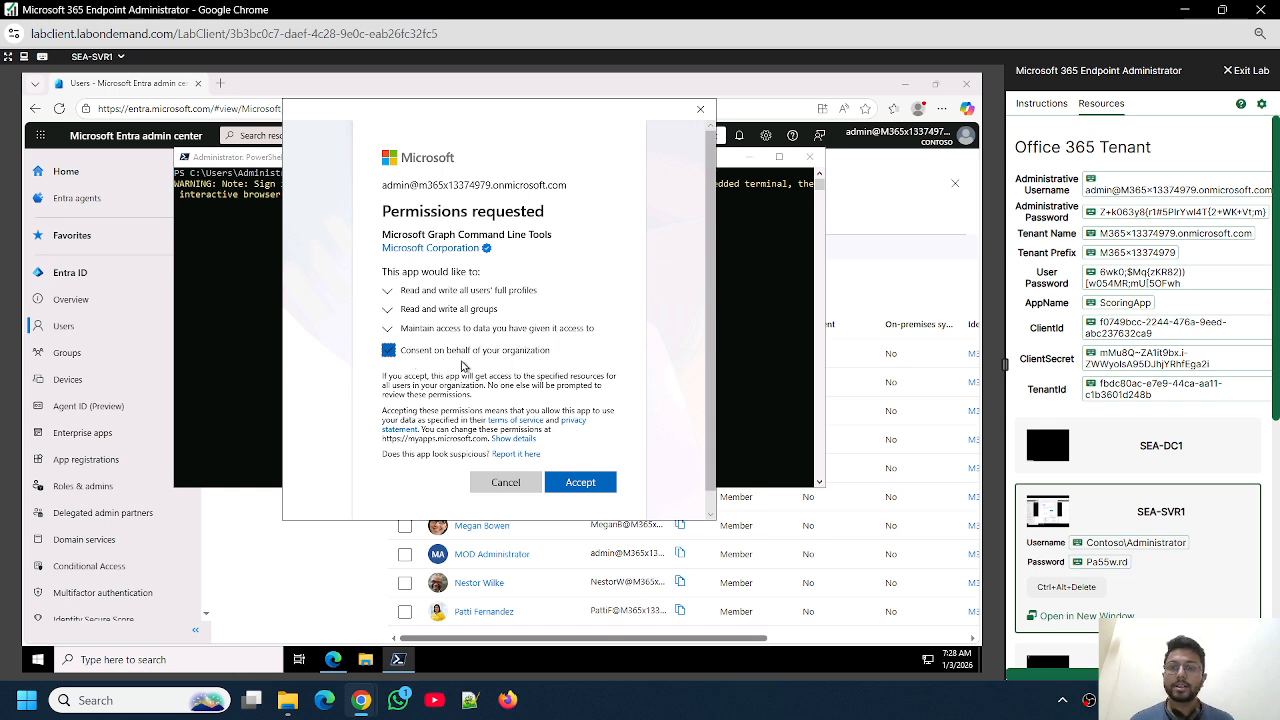
pyautogui.scroll(-1, 529, 420)
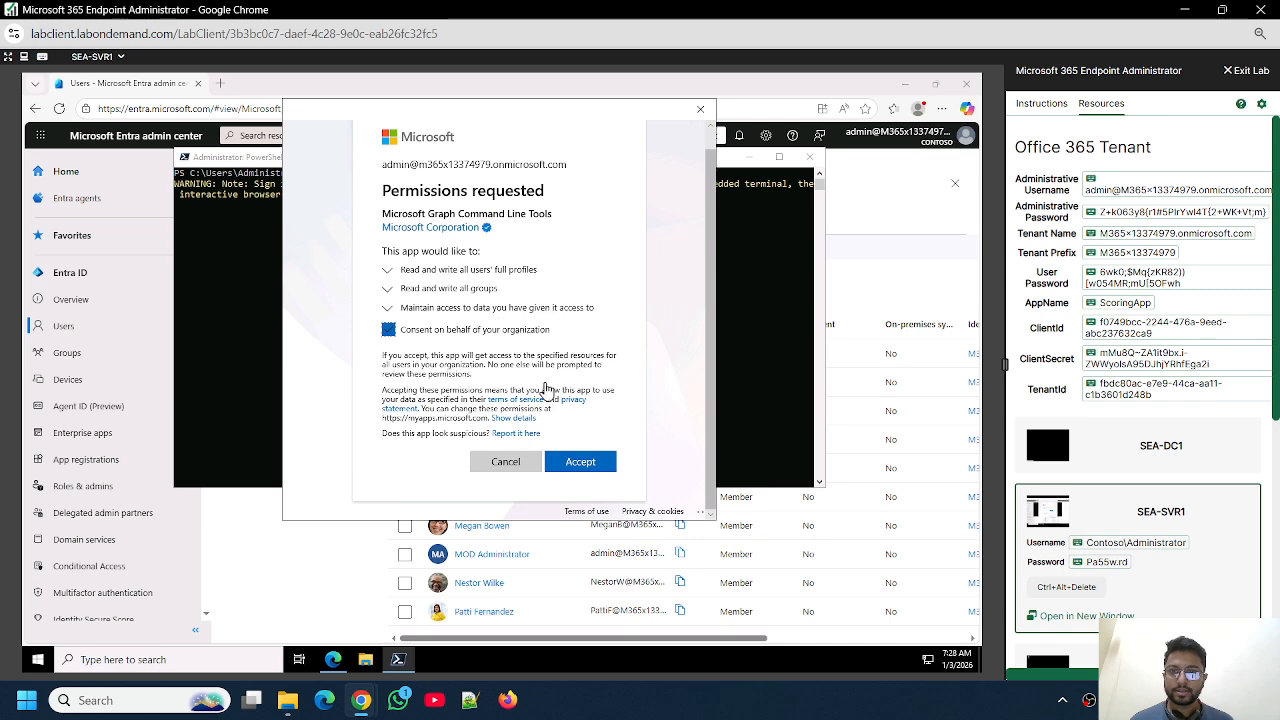
pyautogui.click(590, 461)
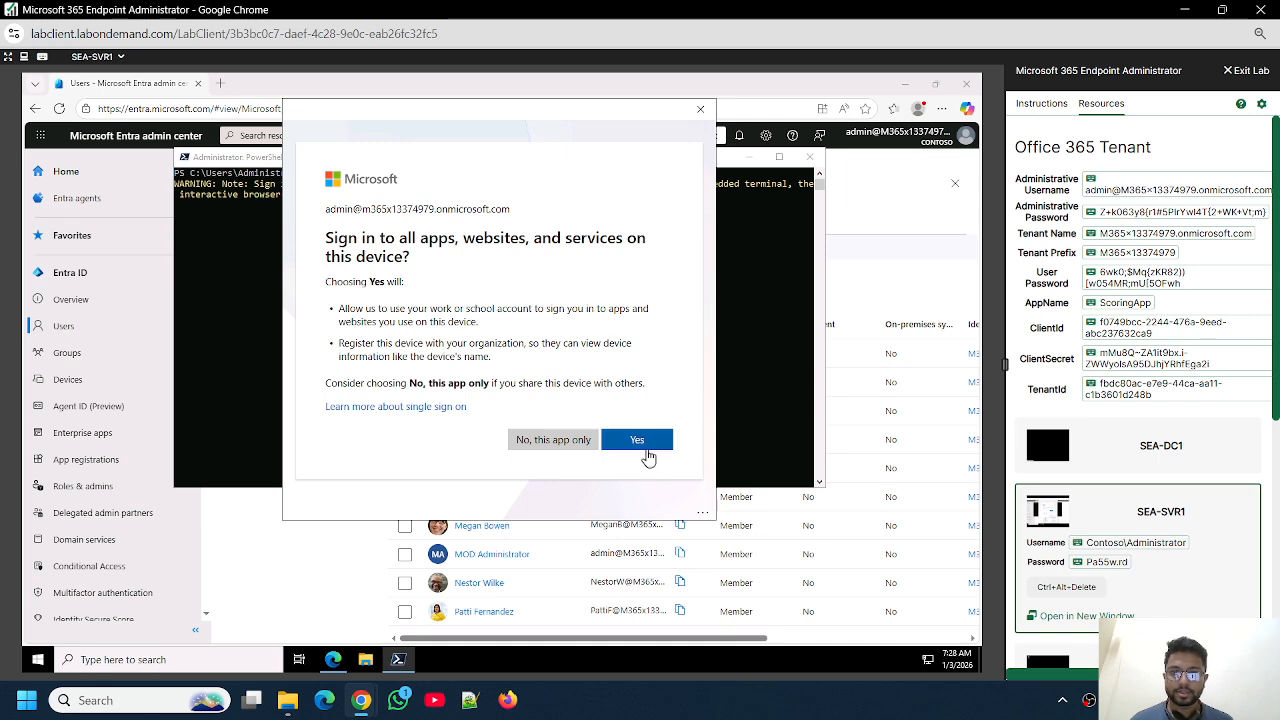
pyautogui.click(638, 444)
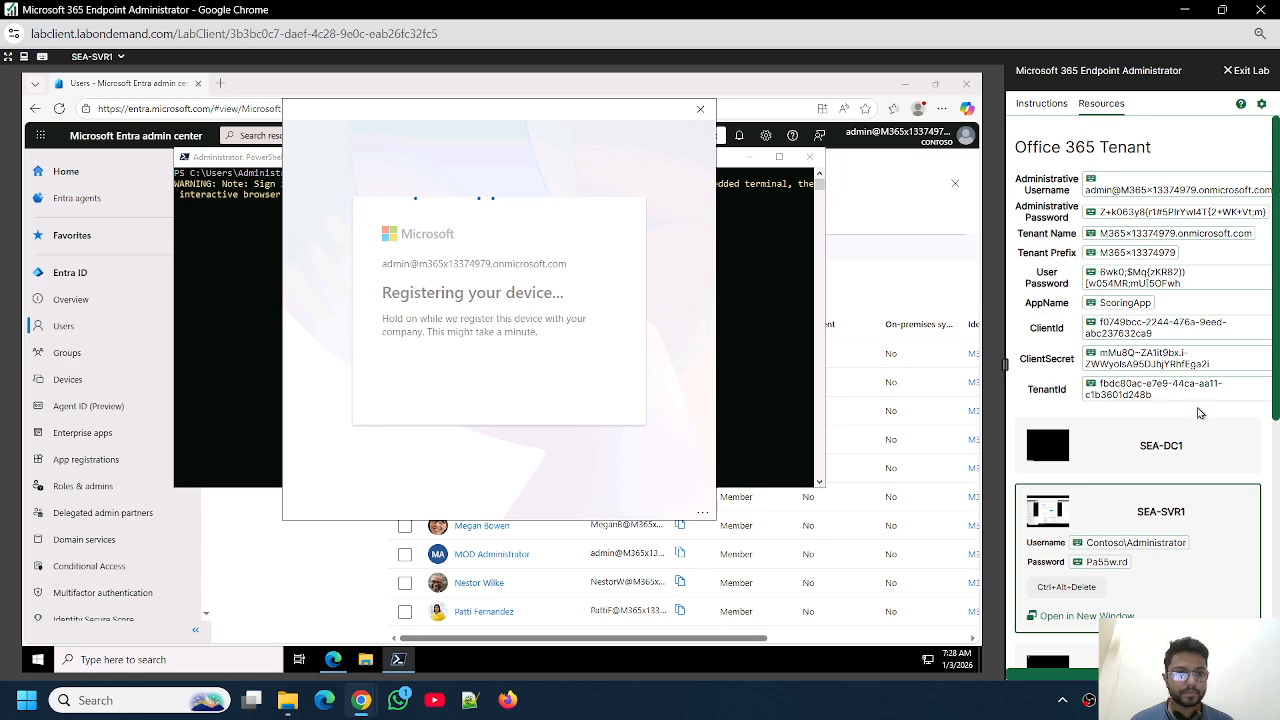
# Return to the lab instructions and examine the Microsoft Graph connection output in the PowerShell 7 console
pyautogui.click(1042, 105)
pyautogui.scroll(-3, 1096, 313)
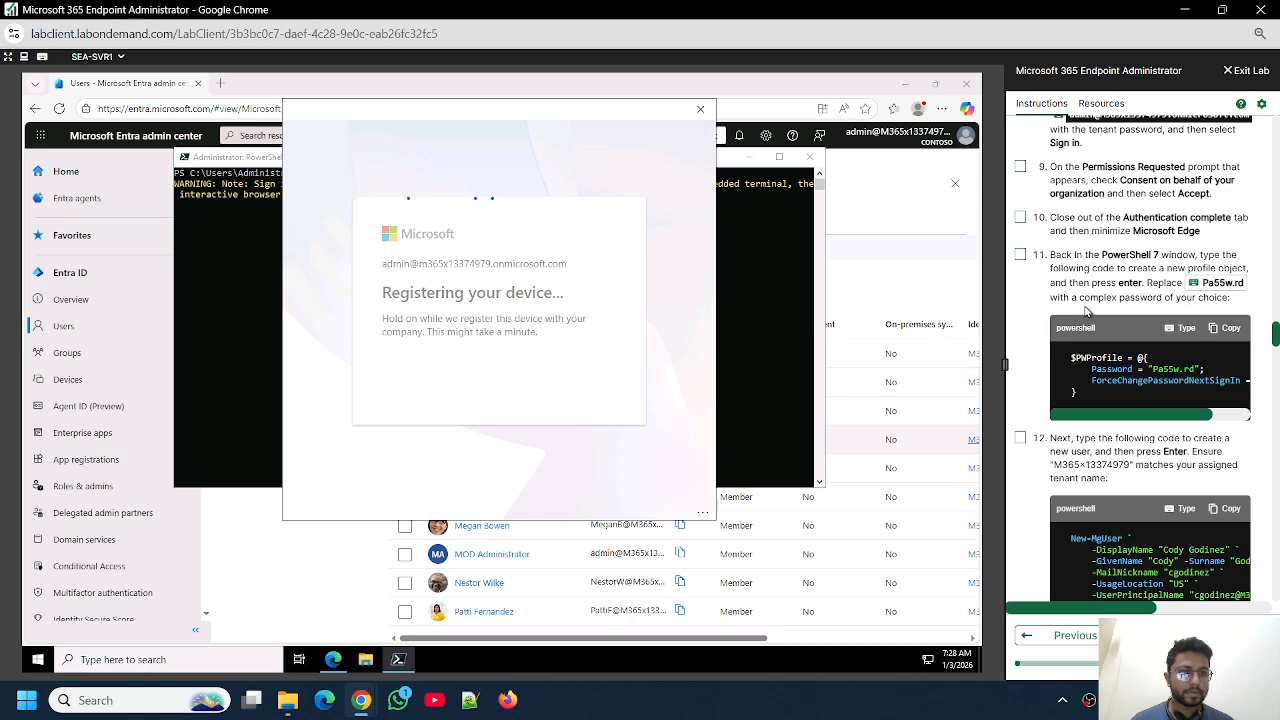
pyautogui.scroll(2, 1058, 303)
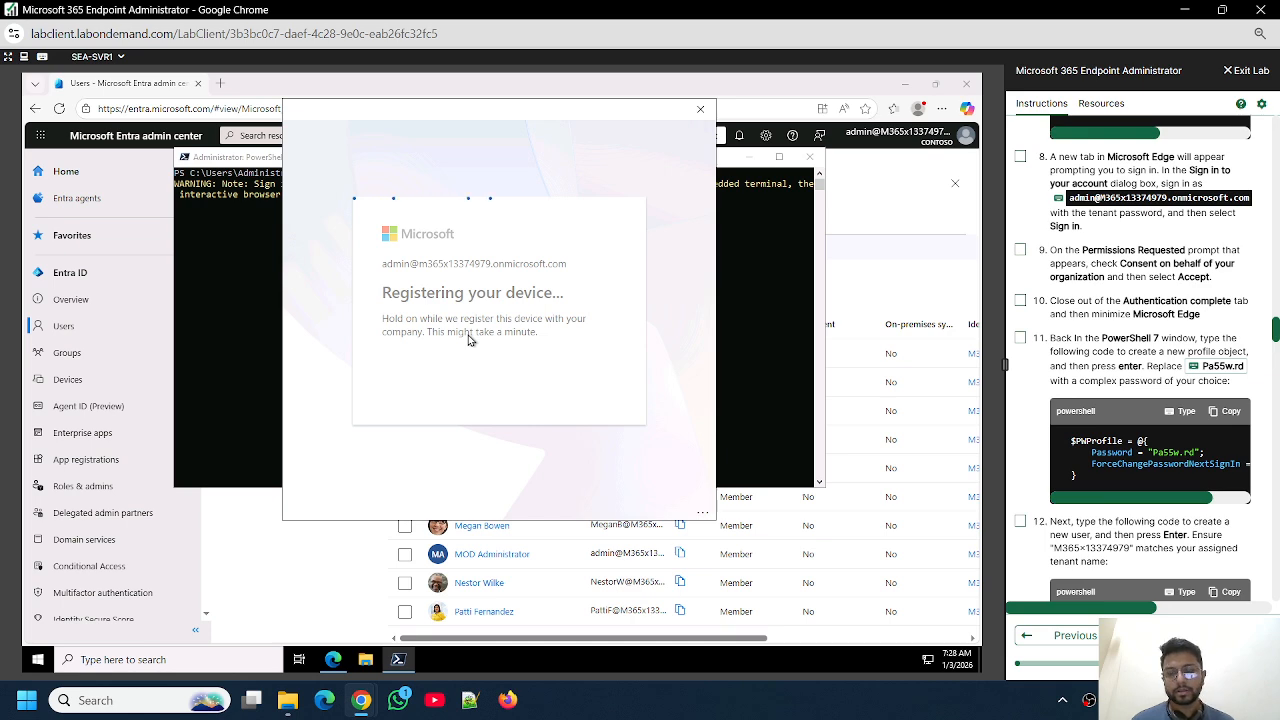
pyautogui.hotkey('ctrl', 'x')
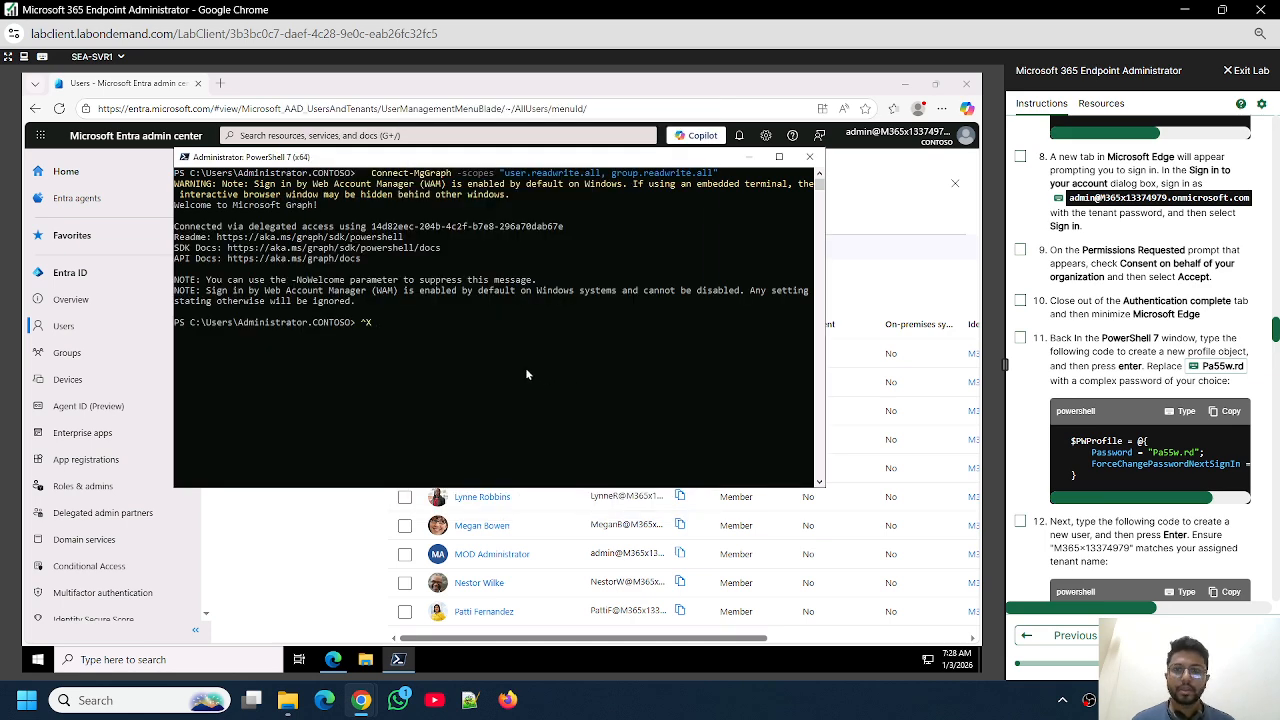
pyautogui.press('Return')
pyautogui.press('Return')
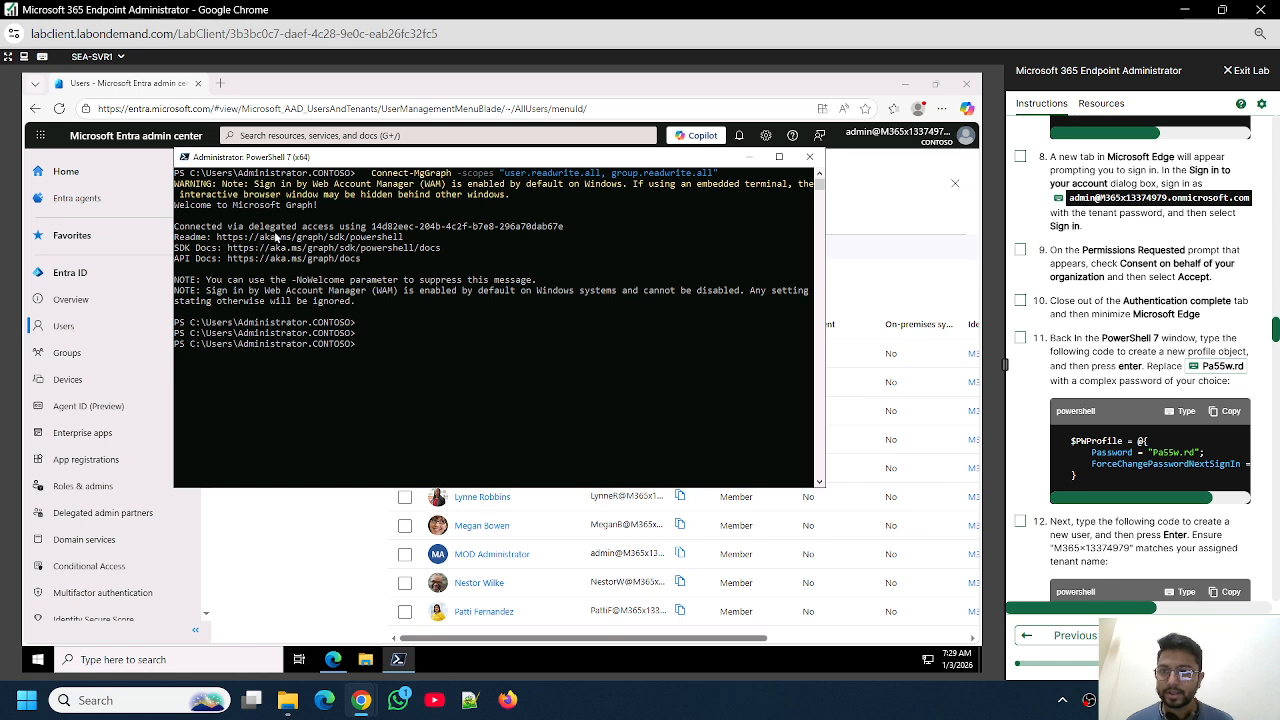
pyautogui.moveTo(371, 226); pyautogui.dragTo(562, 232)
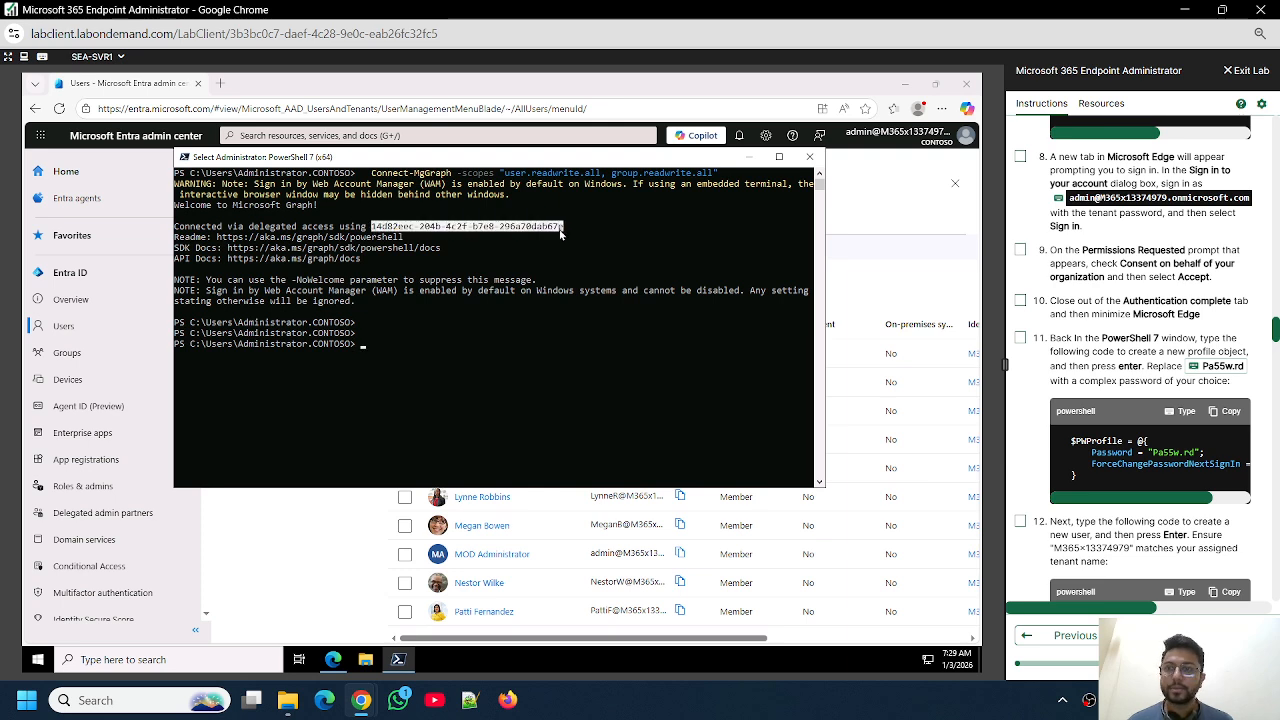
pyautogui.click(550, 281)
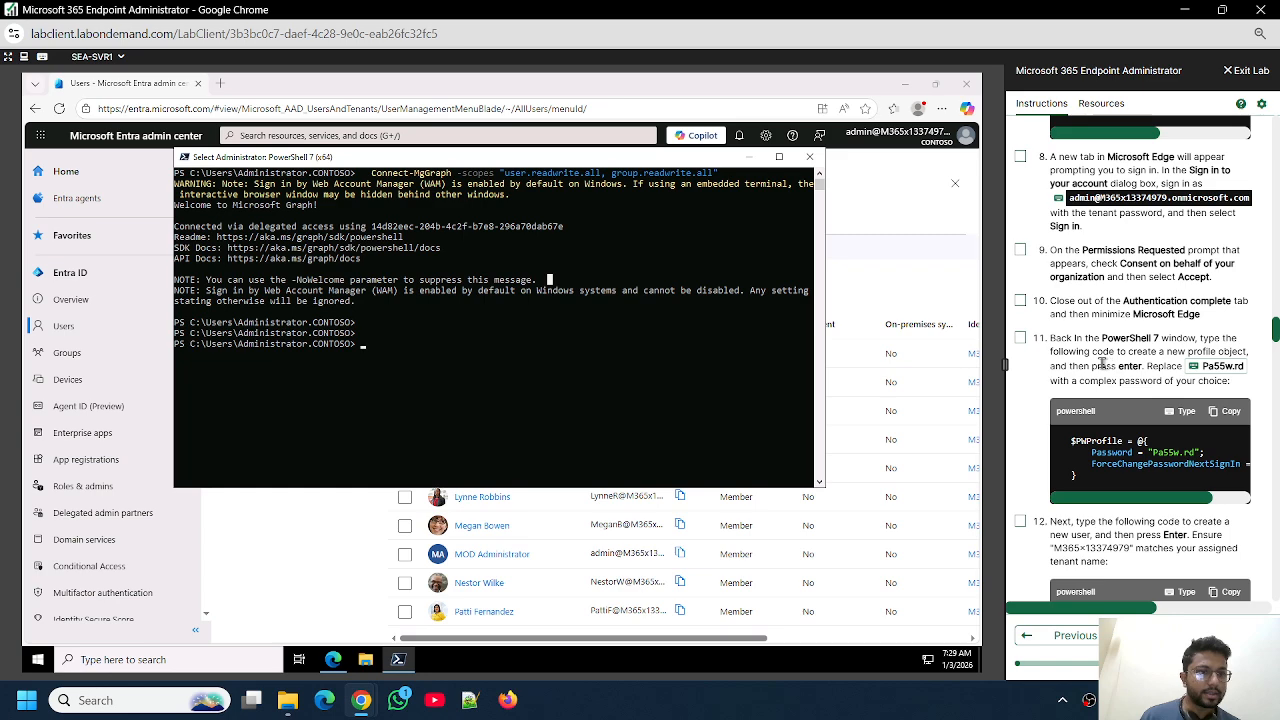
# Run the step 11 code in PowerShell 7 to define $PWProfile with the new user's password and ForceChangePasswordNextSignIn = $false
pyautogui.scroll(3, 1058, 338)
pyautogui.scroll(-4, 1058, 338)
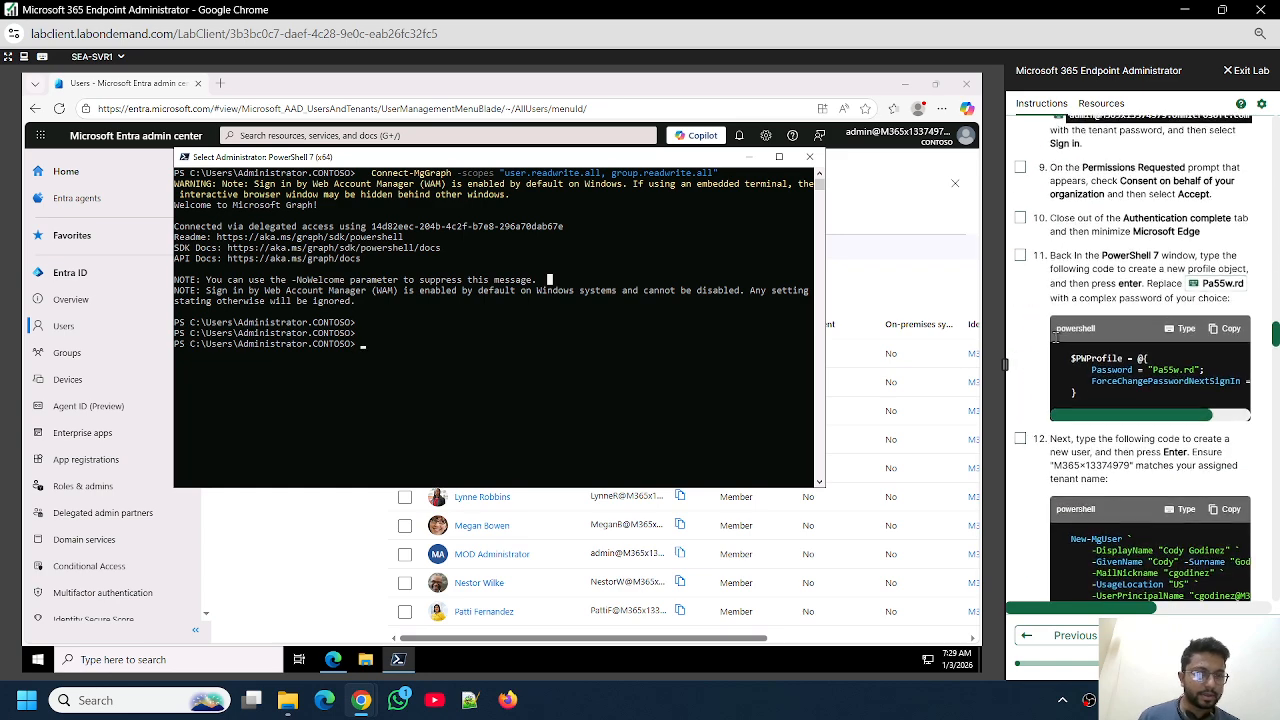
pyautogui.moveTo(1137, 413); pyautogui.dragTo(1096, 422)
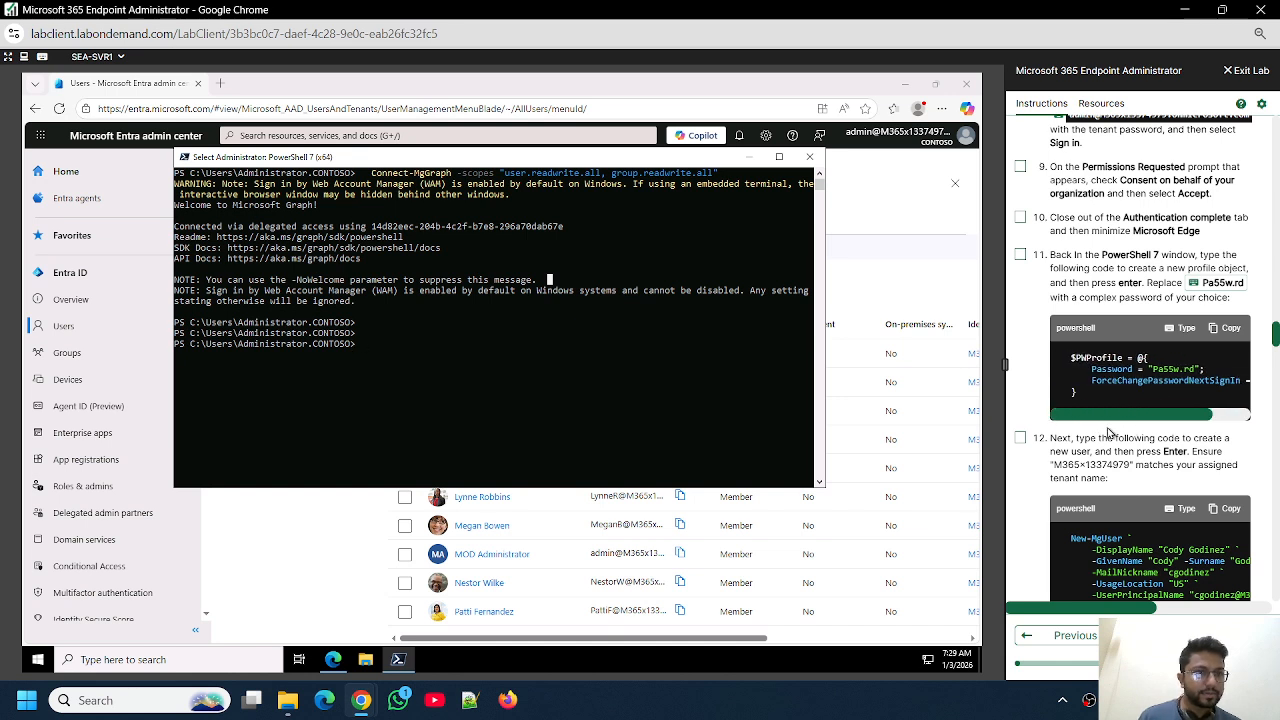
pyautogui.moveTo(1110, 416)
pyautogui.mouseDown()
pyautogui.moveTo(1200, 421)
pyautogui.moveTo(1090, 420)
pyautogui.mouseUp()
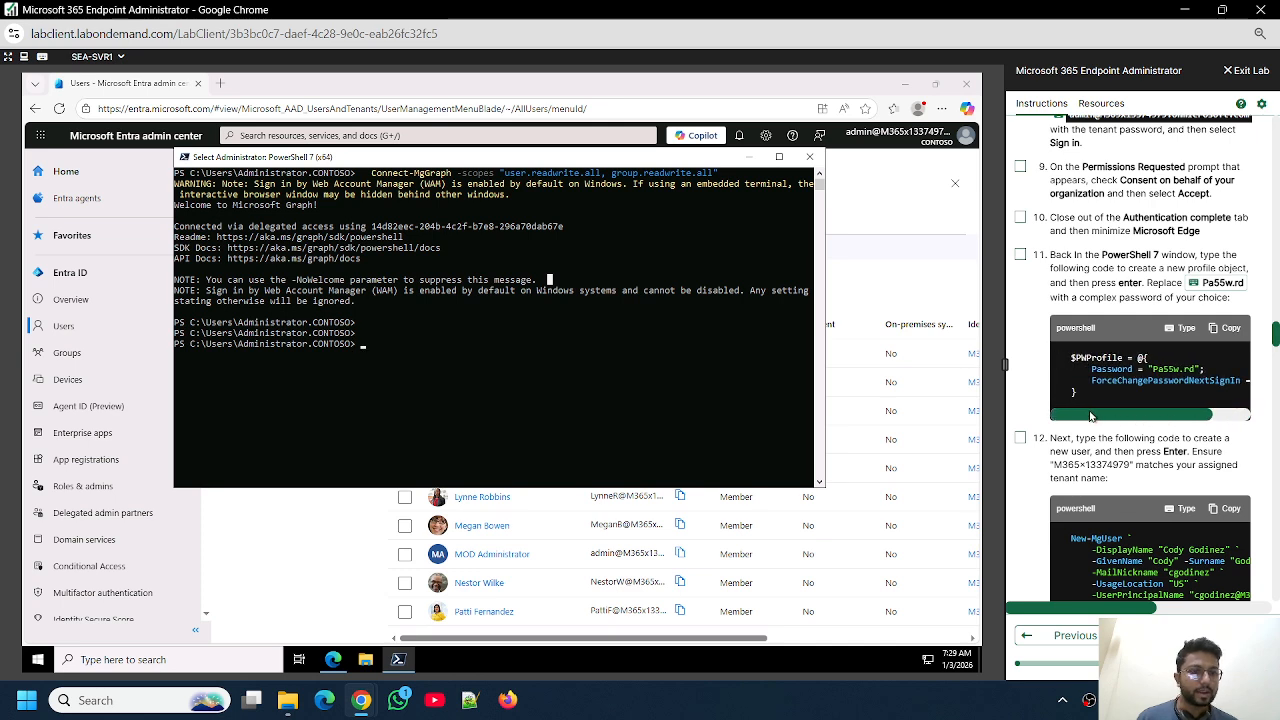
pyautogui.click(1186, 329)
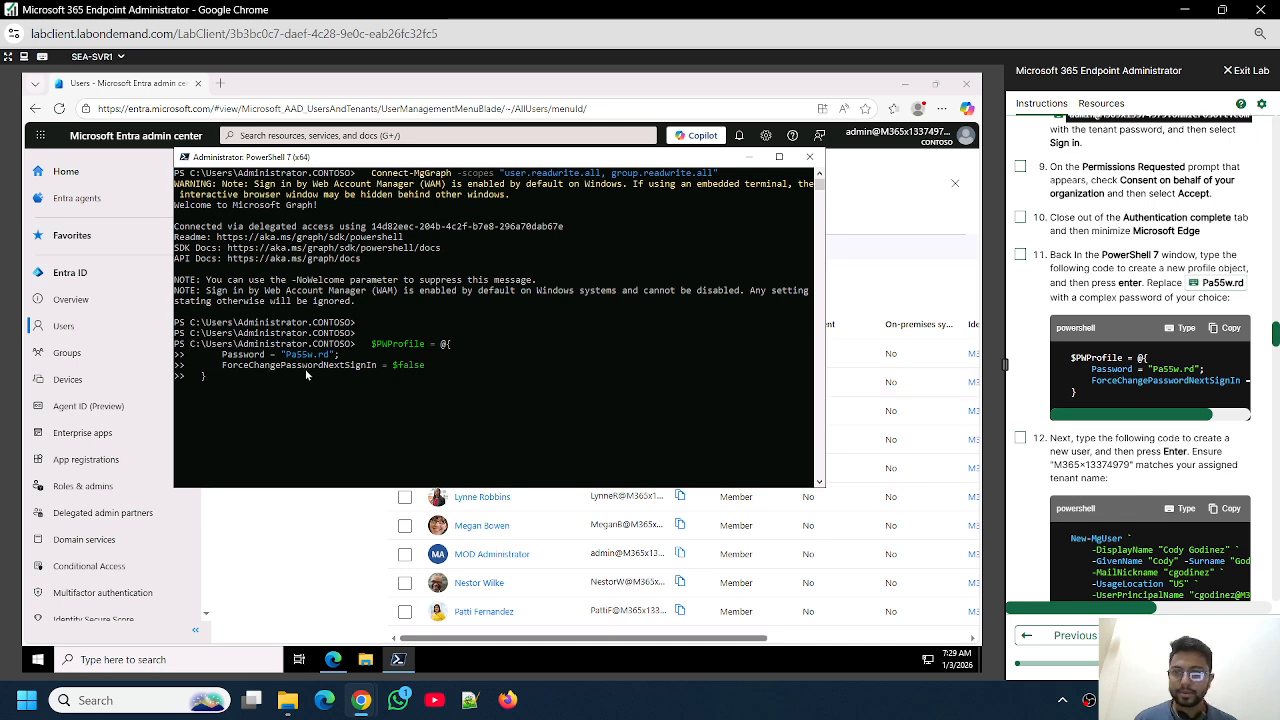
pyautogui.press('Return')
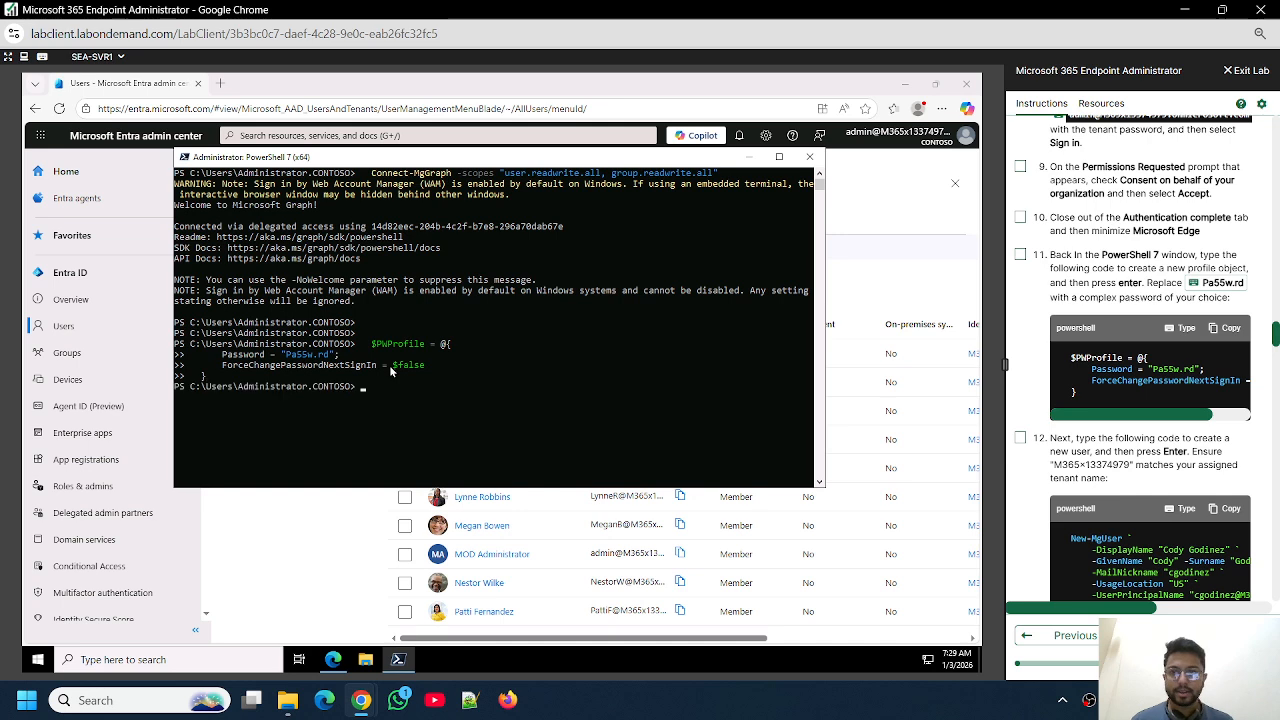
# Run the step 12 New-MgUser code to create the new user with usage location US, department Sales and job title Sales Rep
pyautogui.scroll(-3, 1090, 355)
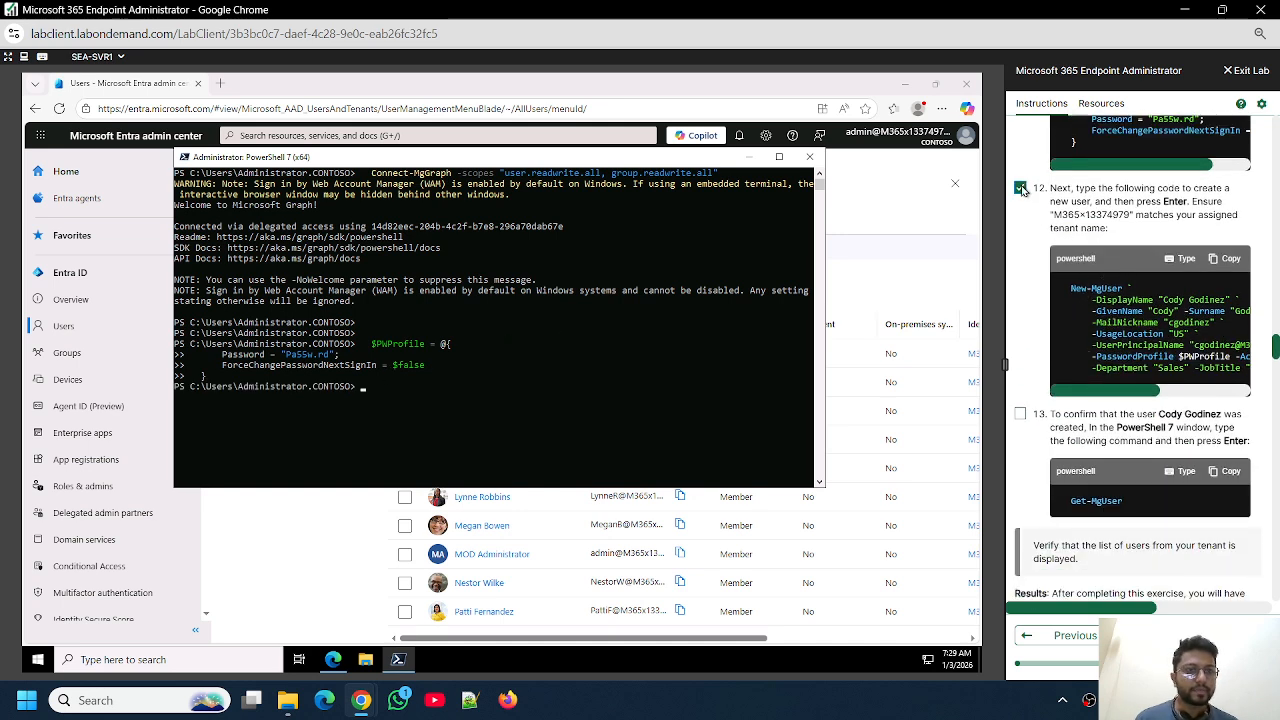
pyautogui.click(1181, 260)
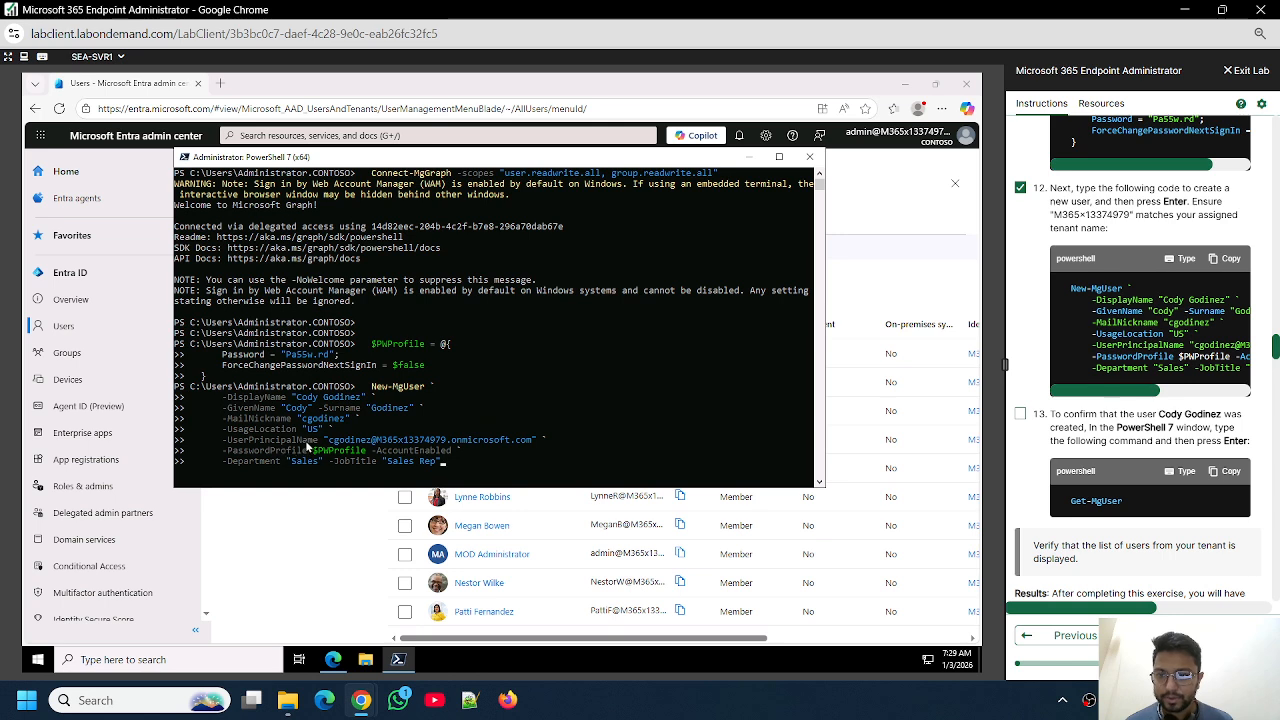
pyautogui.scroll(-3, 427, 436)
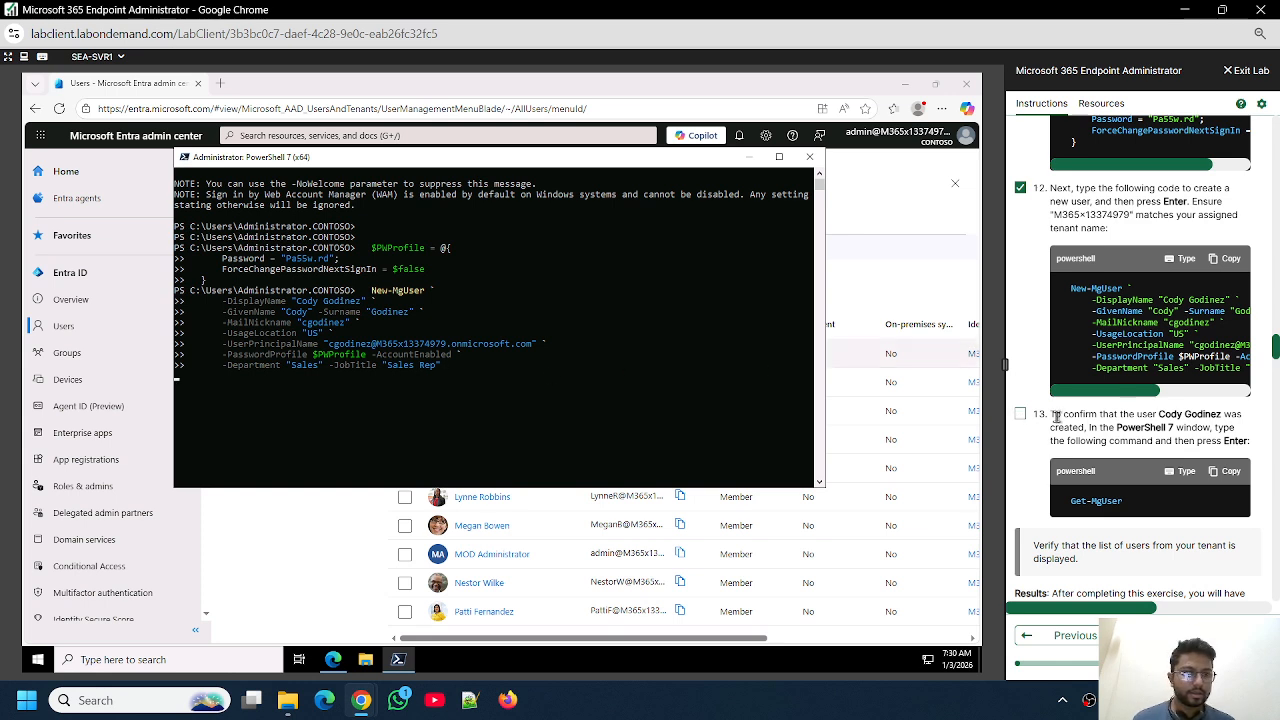
# Mark step 13 of the lab complete and run Get-MgUser in PowerShell 7 to find the new user in the tenant's user list
pyautogui.click(1021, 414)
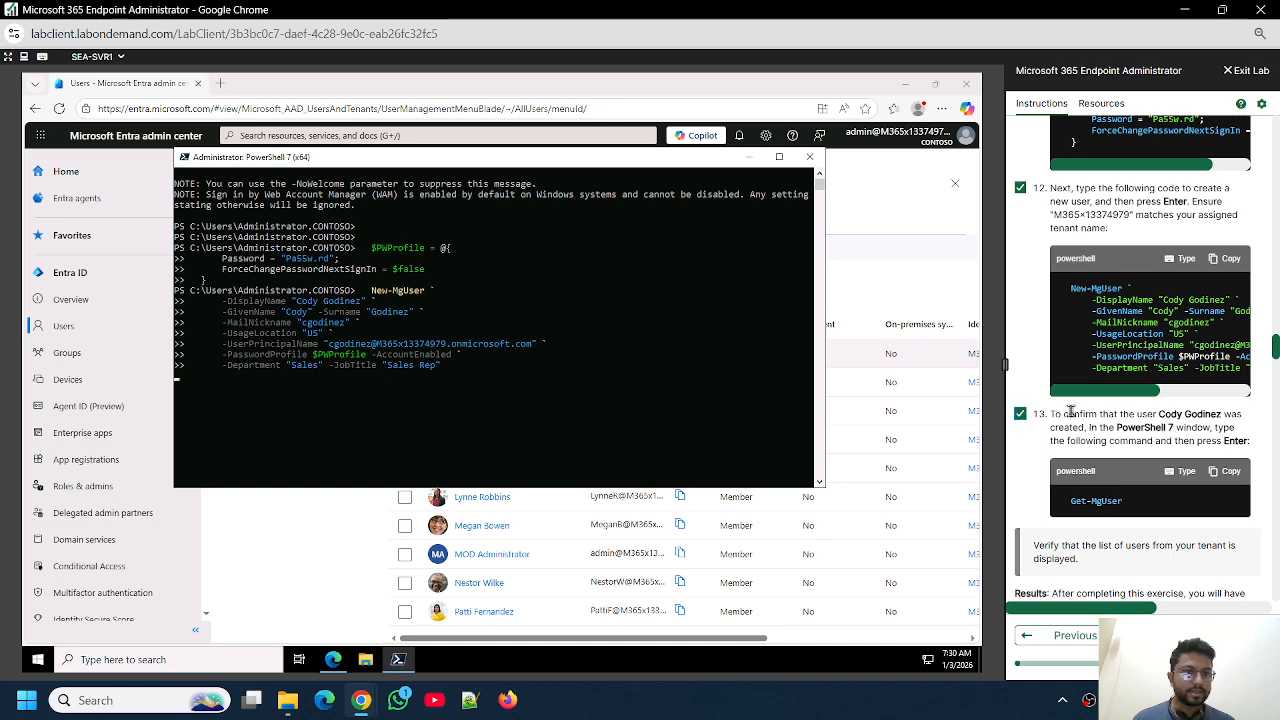
pyautogui.scroll(-2, 1070, 414)
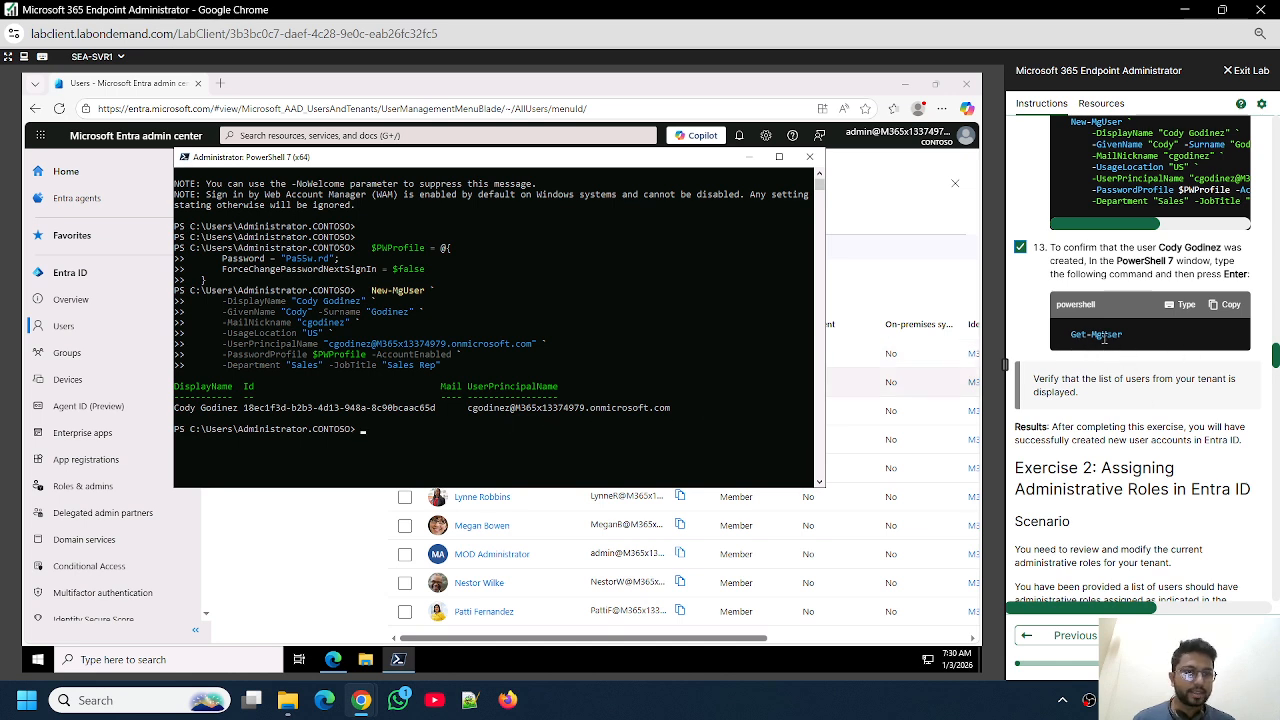
pyautogui.click(1184, 306)
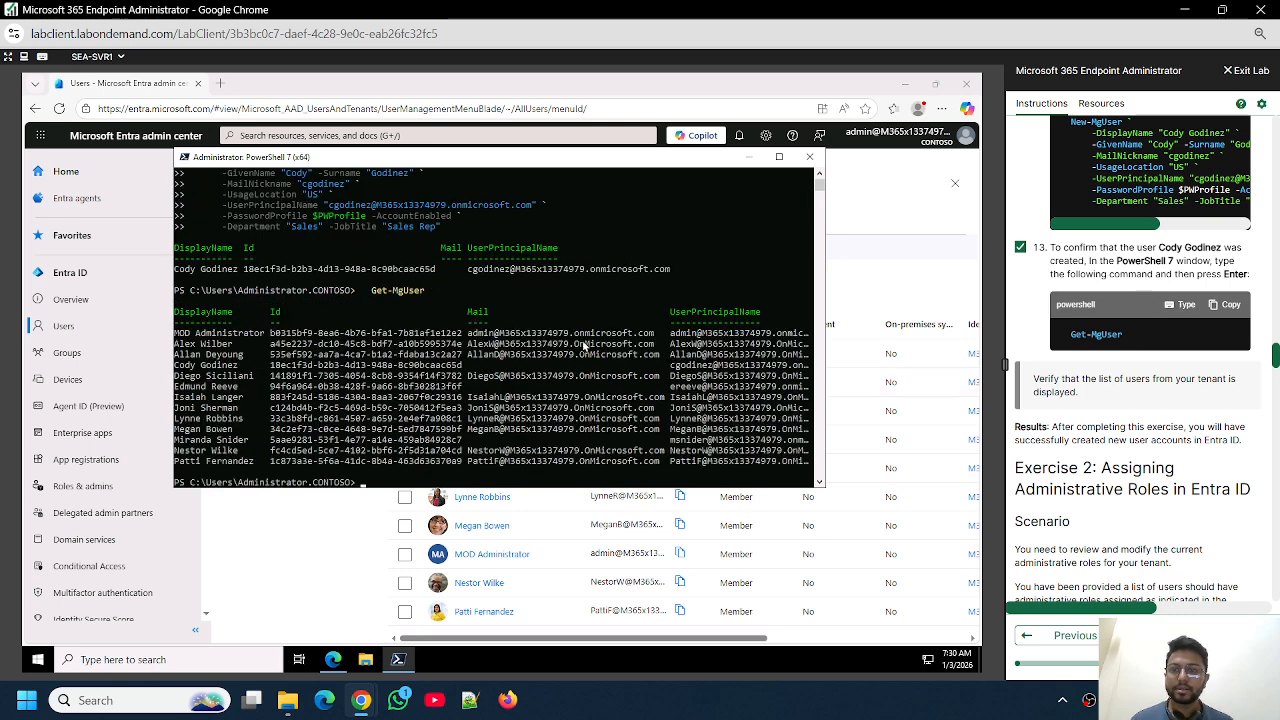
pyautogui.scroll(-3, 240, 355)
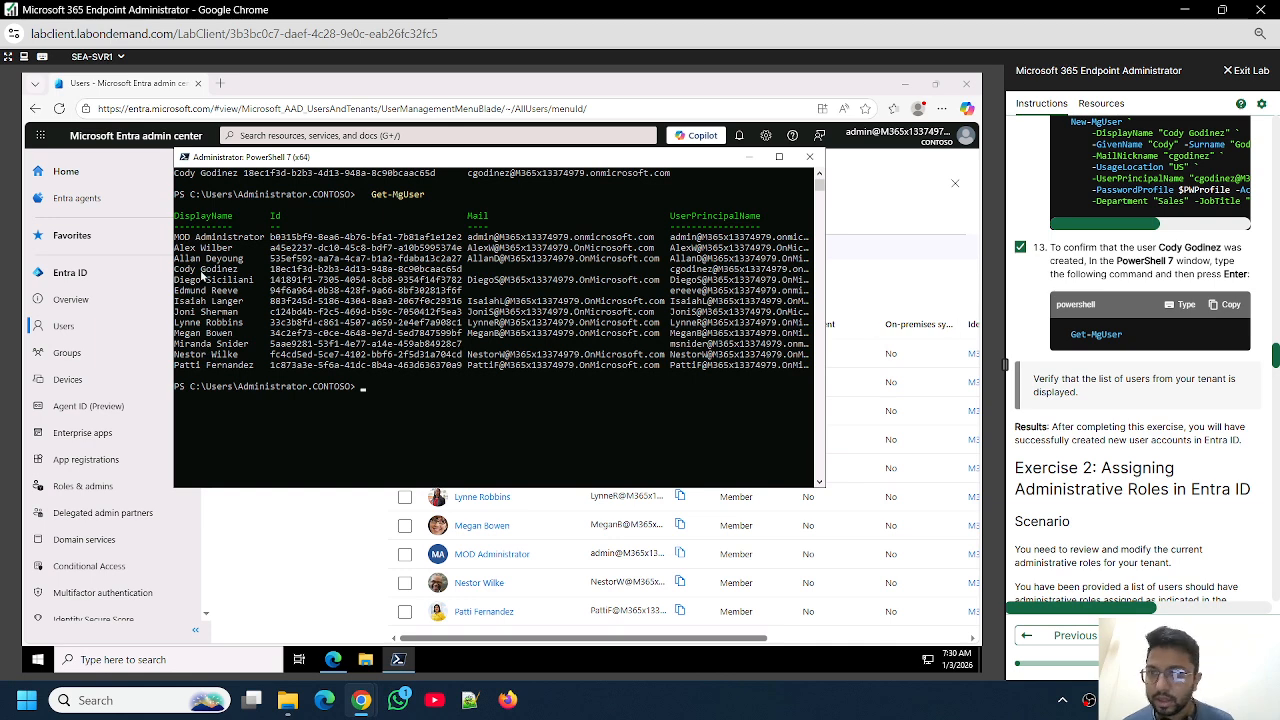
pyautogui.moveTo(176, 268); pyautogui.dragTo(254, 270)
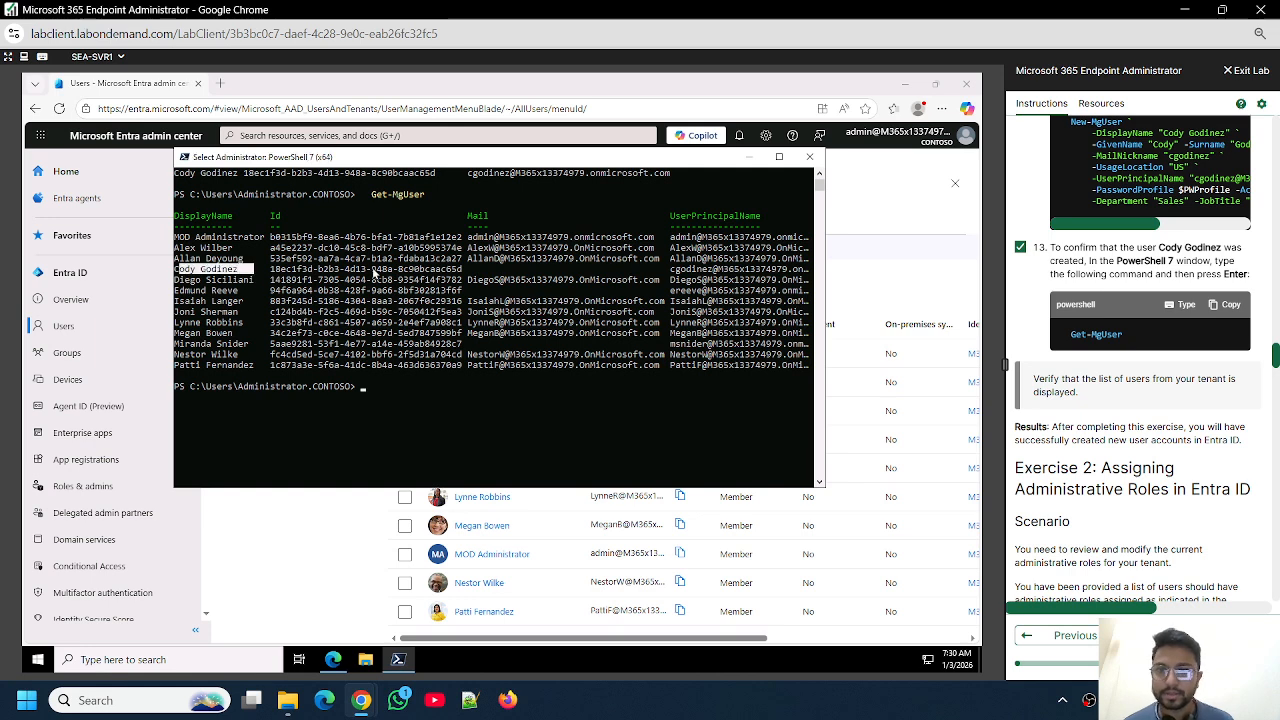
# Minimize PowerShell 7, refresh the Users page in the Entra admin center and open the browser's page search
pyautogui.click(749, 157)
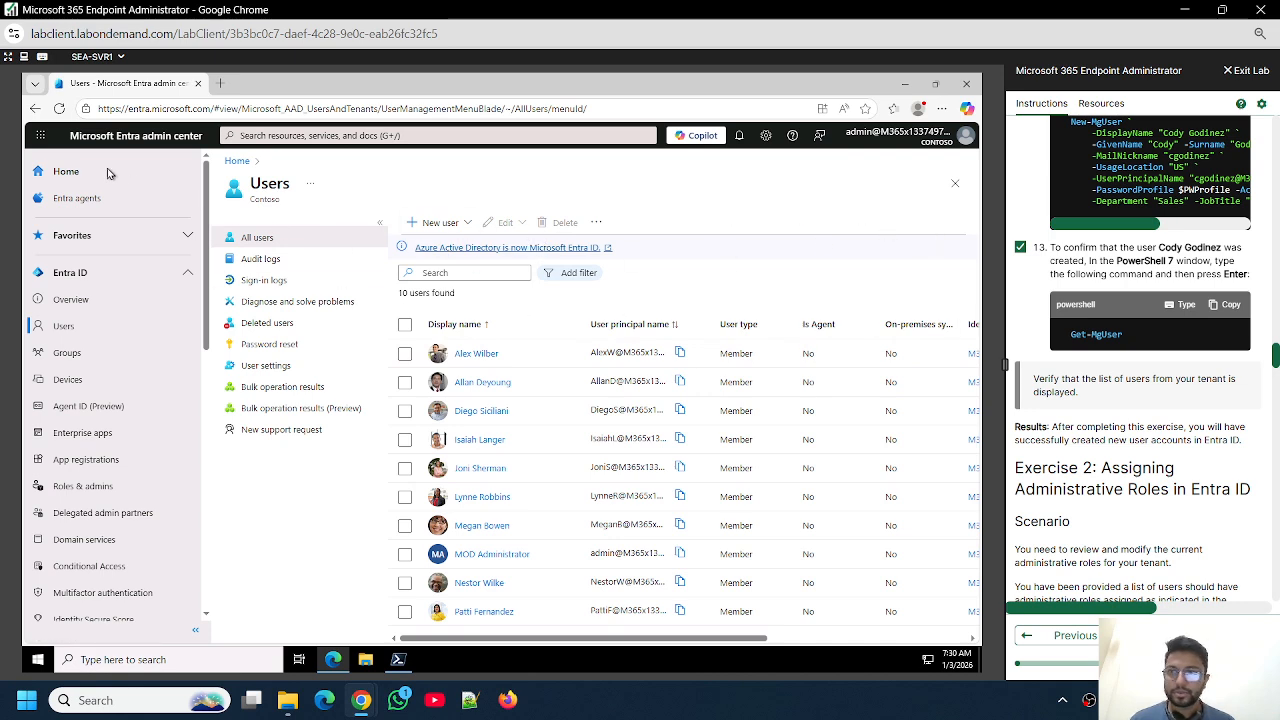
pyautogui.click(60, 109)
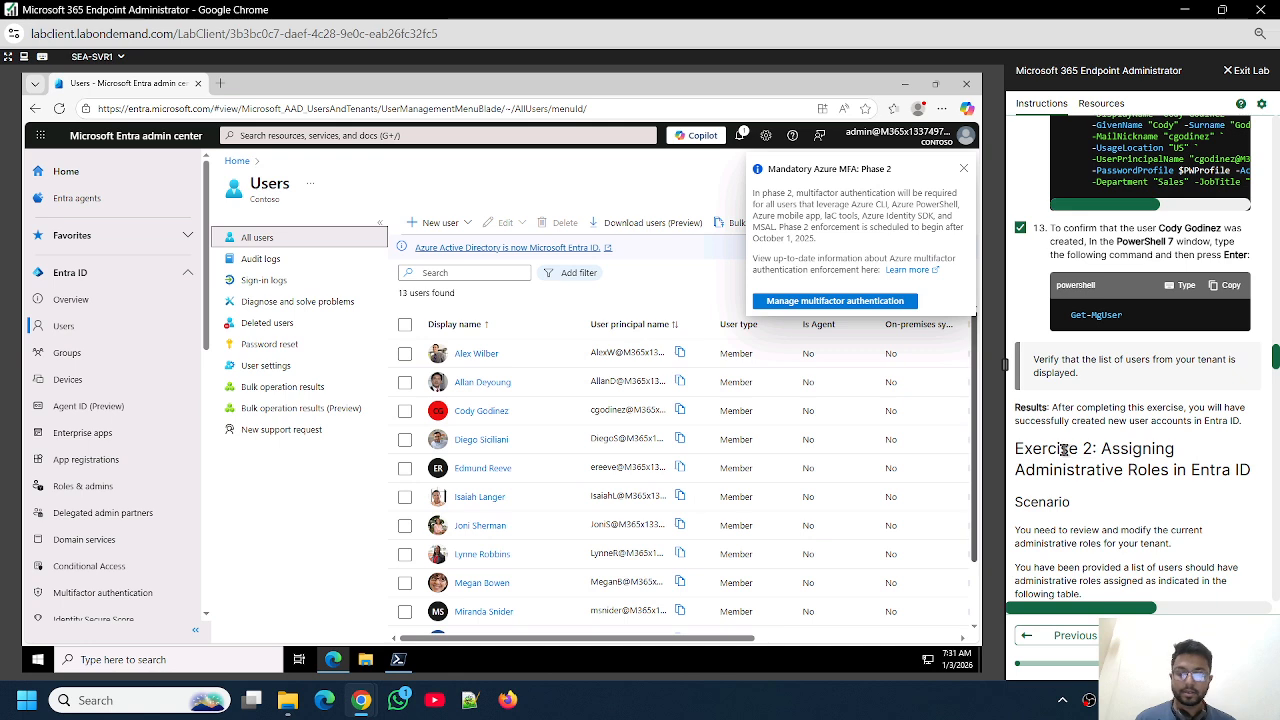
pyautogui.hotkey('ctrl', 'f')
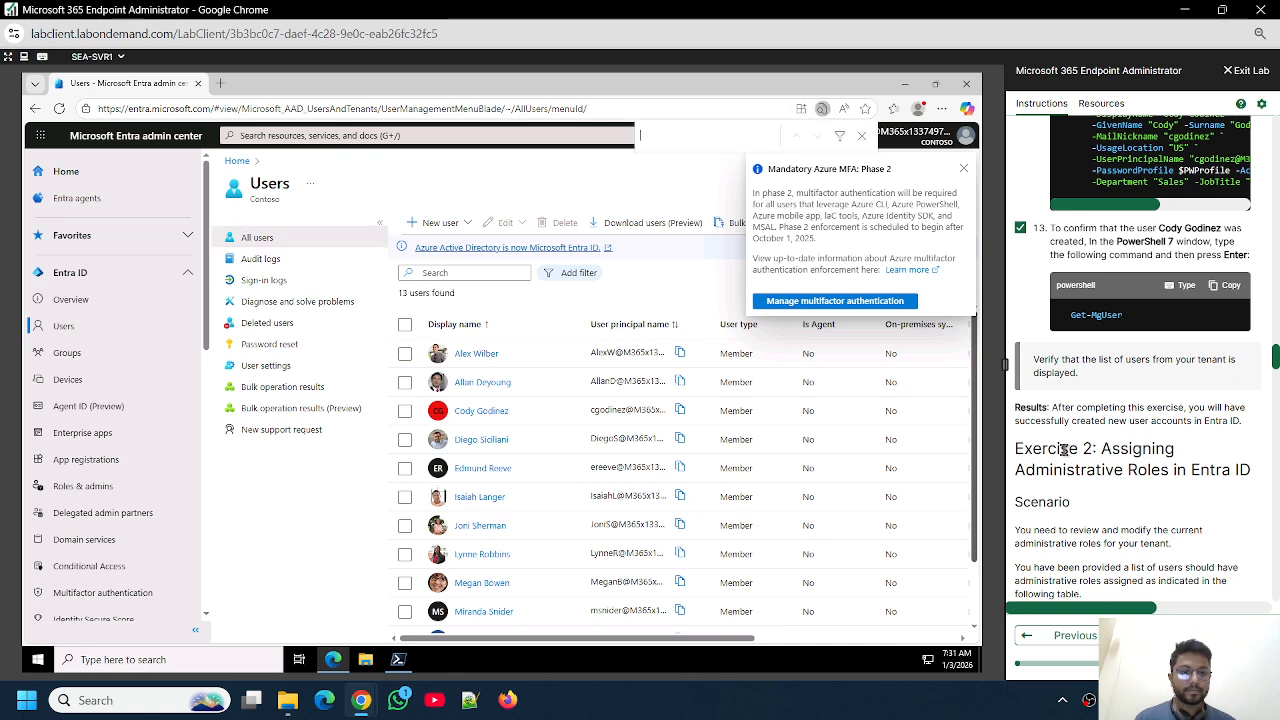